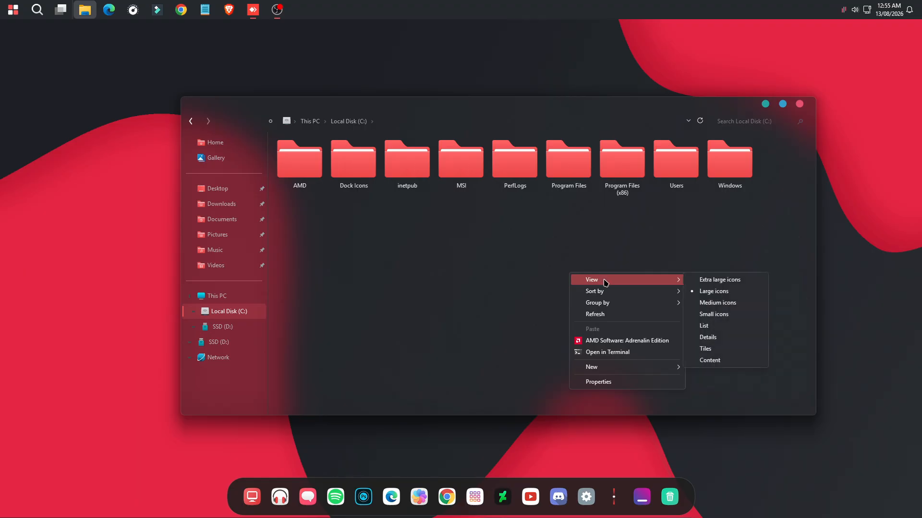
- Preview the Local Disk (C:) folders in List view, switch back to Large icons and close the window
{"action": "left_click", "coordinate": [705, 326]}
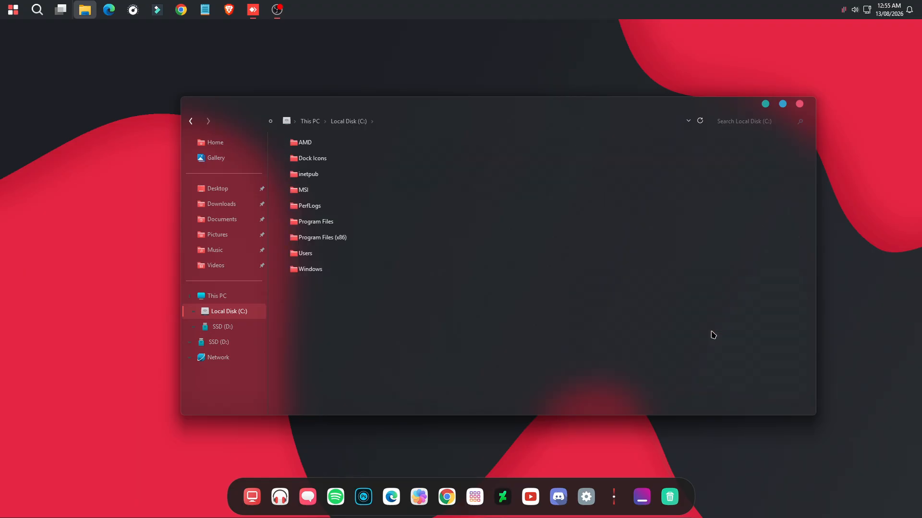
{"action": "left_click_drag", "start_coordinate": [352, 308], "coordinate": [388, 122]}
{"action": "right_click", "coordinate": [377, 319]}
{"action": "mouse_move", "coordinate": [422, 325]}
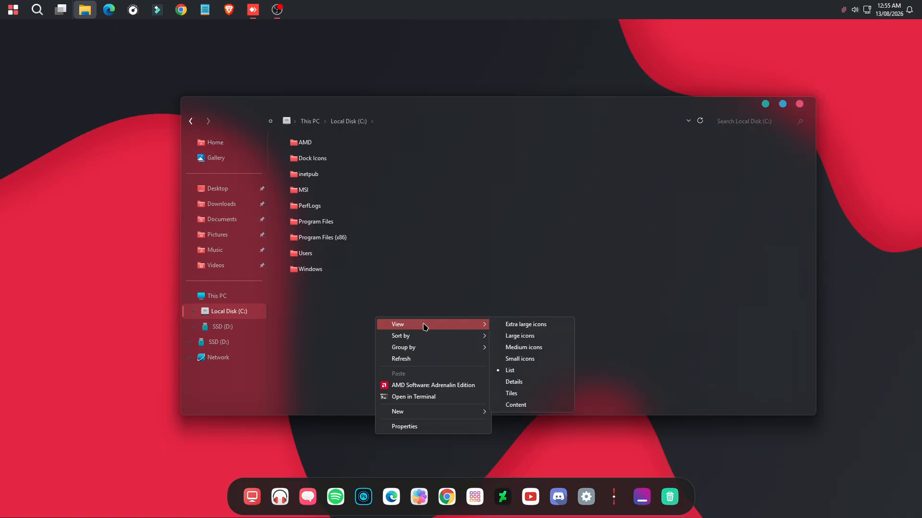
{"action": "left_click", "coordinate": [514, 337]}
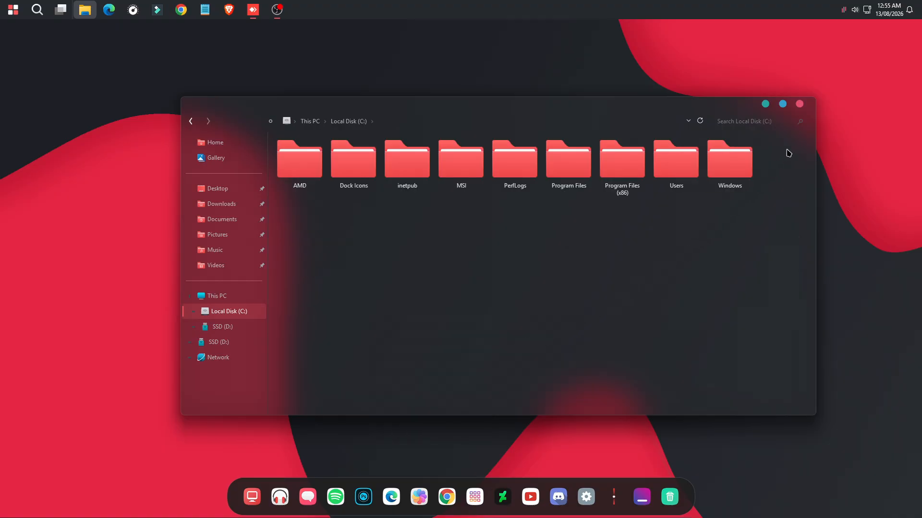
{"action": "left_click", "coordinate": [799, 105]}
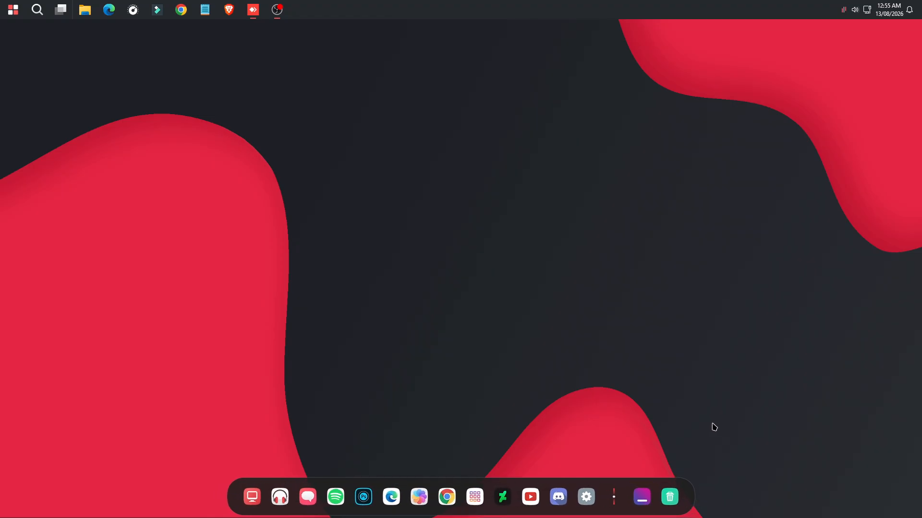
- Open This PC, try moving, maximizing and restoring its themed window, and close it
{"action": "left_click", "coordinate": [252, 494]}
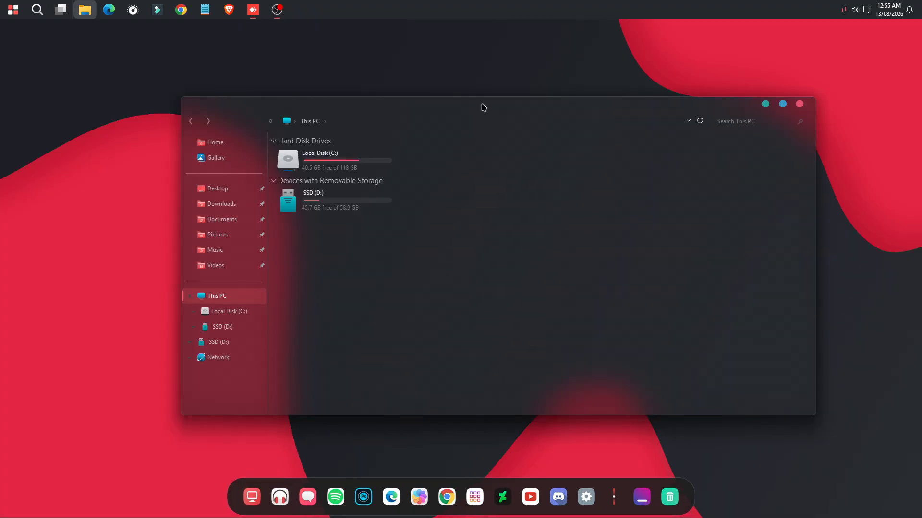
{"action": "left_click_drag", "start_coordinate": [483, 107], "coordinate": [504, 116]}
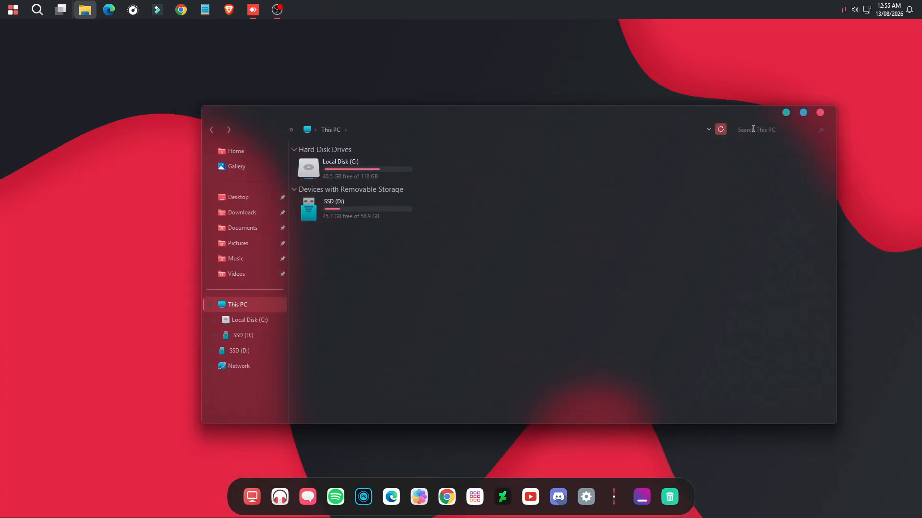
{"action": "left_click", "coordinate": [813, 113]}
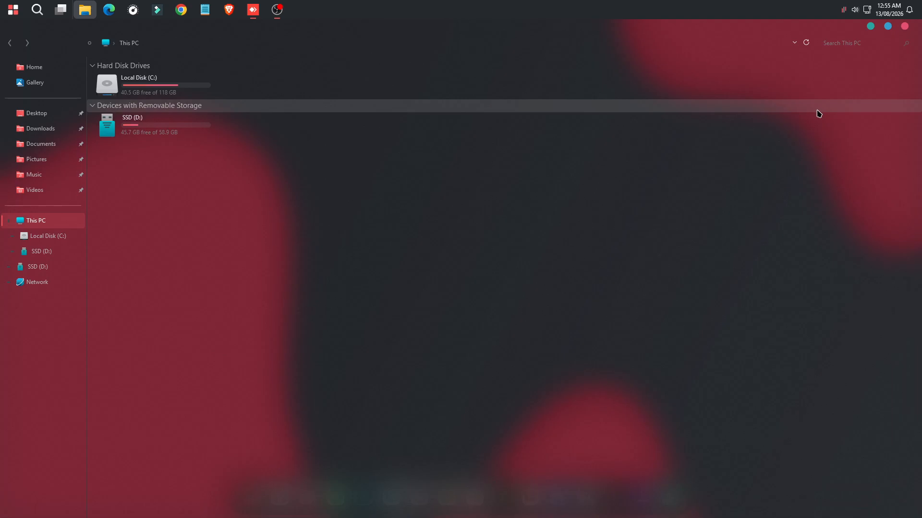
{"action": "left_click", "coordinate": [818, 113]}
{"action": "left_click", "coordinate": [888, 27]}
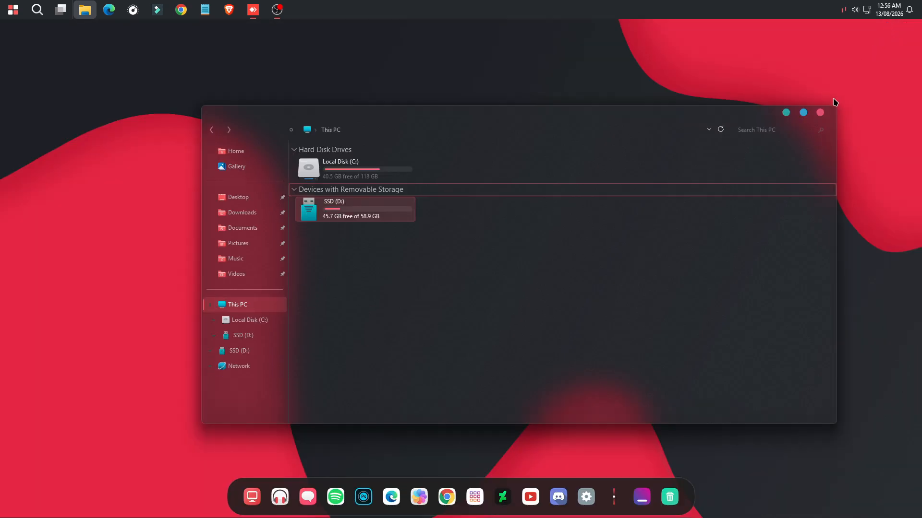
{"action": "left_click", "coordinate": [820, 112]}
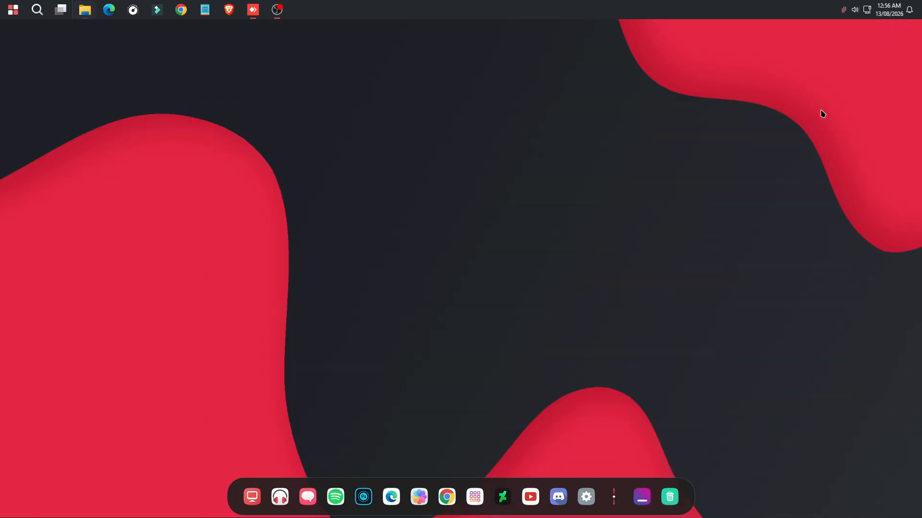
- Open the themed Start menu, inspect its power options and dismiss it
{"action": "left_click", "coordinate": [13, 10]}
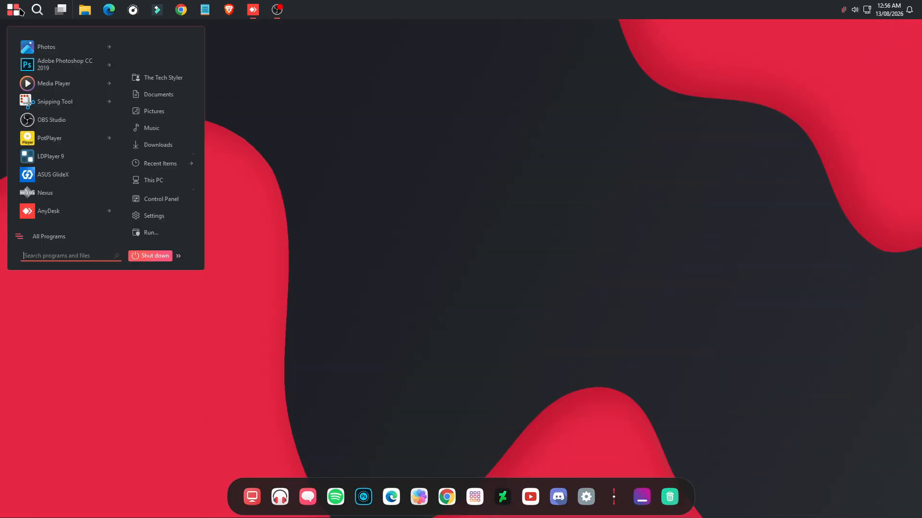
{"action": "left_click", "coordinate": [29, 237]}
{"action": "left_click", "coordinate": [34, 237]}
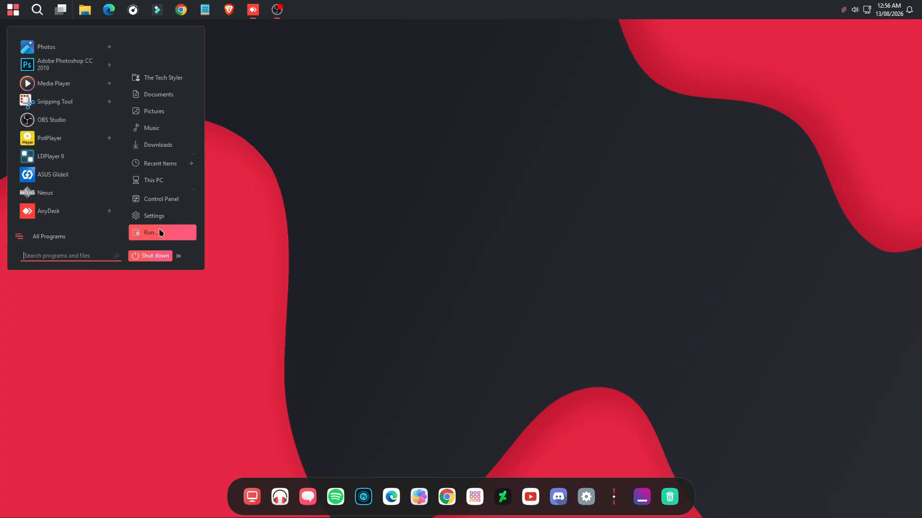
{"action": "mouse_move", "coordinate": [178, 257]}
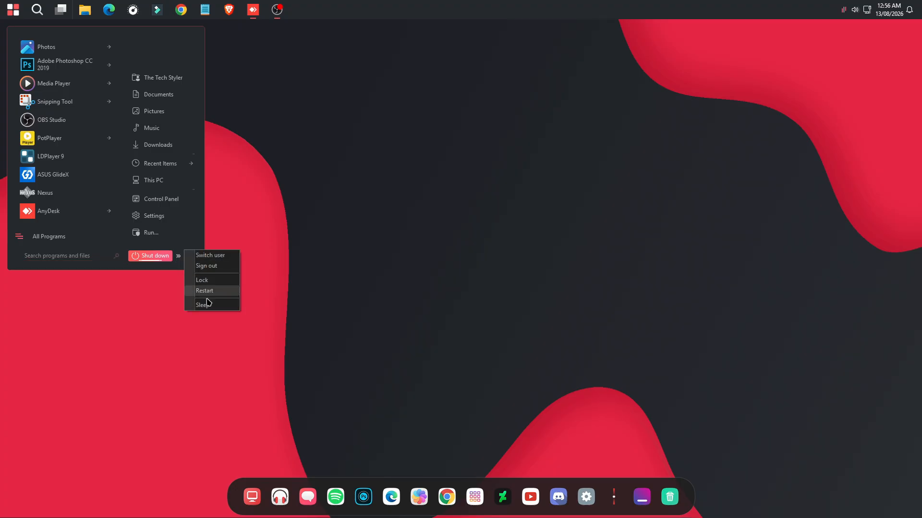
{"action": "left_click", "coordinate": [272, 176]}
- Reopen the Start menu, look through the All Programs list and return to the main view
{"action": "left_click", "coordinate": [13, 9]}
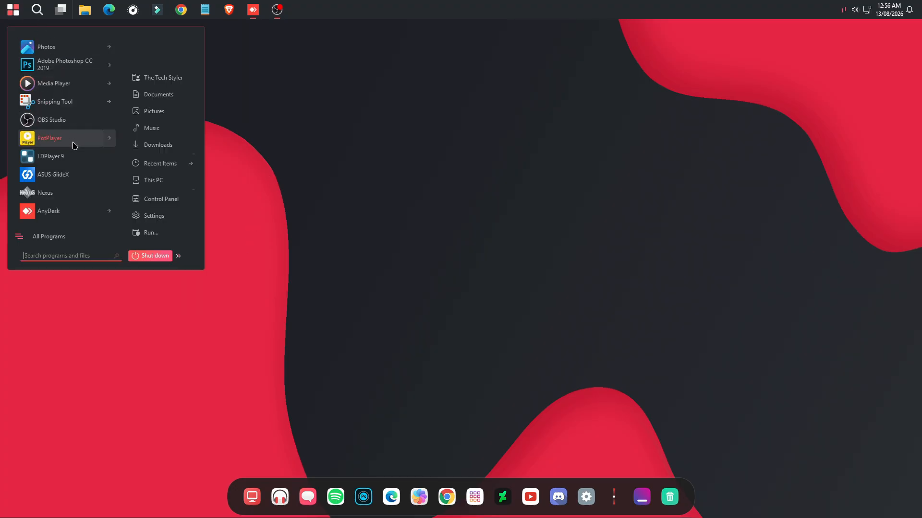
{"action": "left_click", "coordinate": [58, 243]}
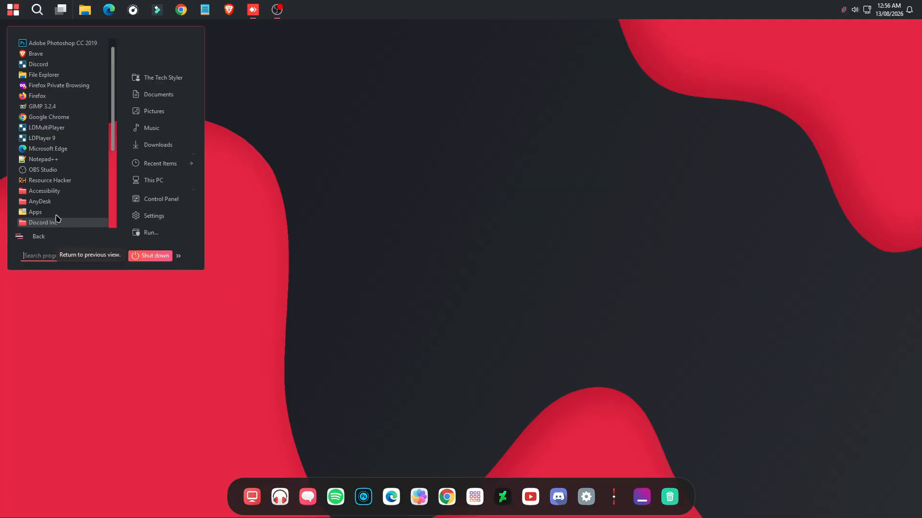
{"action": "scroll", "coordinate": [58, 95], "scroll_direction": "down", "scroll_amount": 3}
{"action": "scroll", "coordinate": [57, 95], "scroll_direction": "up", "scroll_amount": 4}
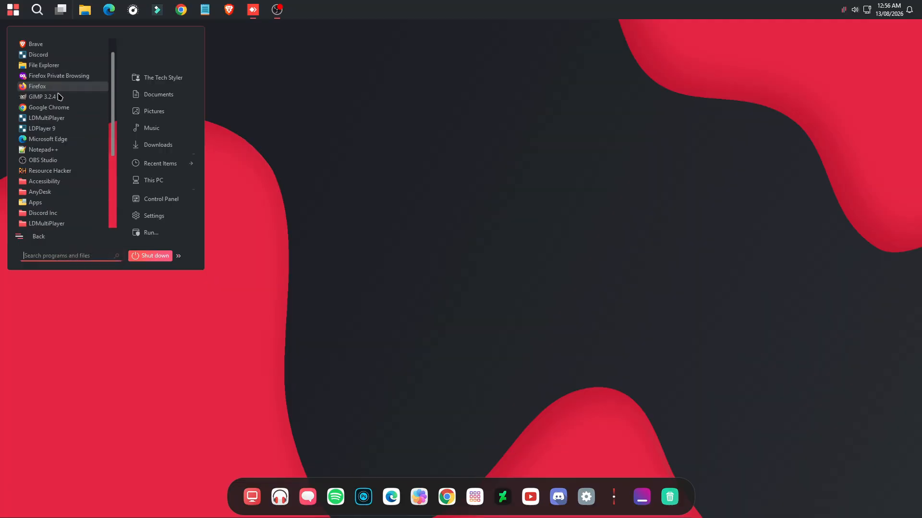
{"action": "left_click", "coordinate": [46, 237]}
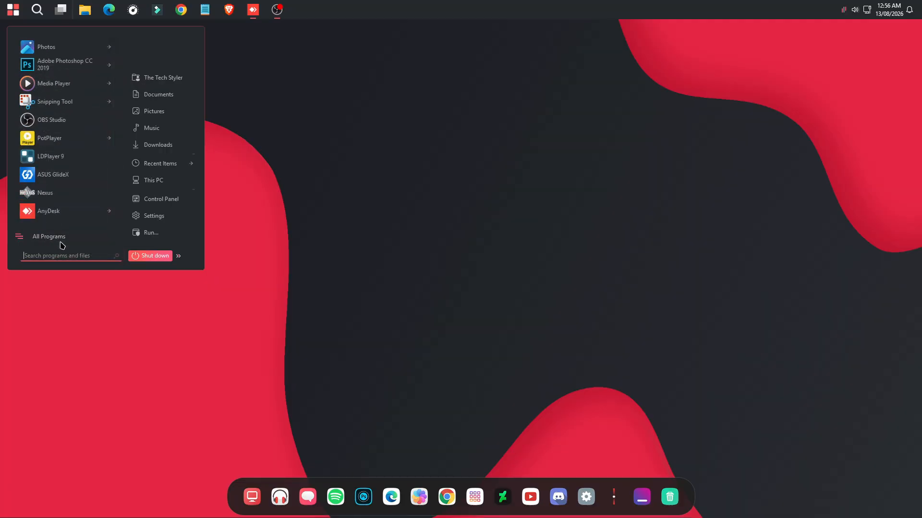
- Open Control Panel to view its themed window and icons, reposition it and close it
{"action": "left_click", "coordinate": [157, 204]}
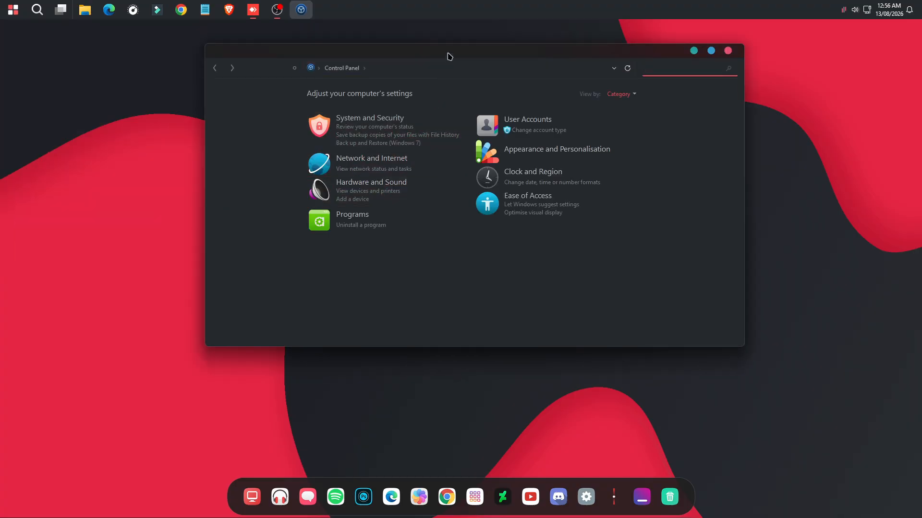
{"action": "left_click_drag", "start_coordinate": [448, 56], "coordinate": [395, 93]}
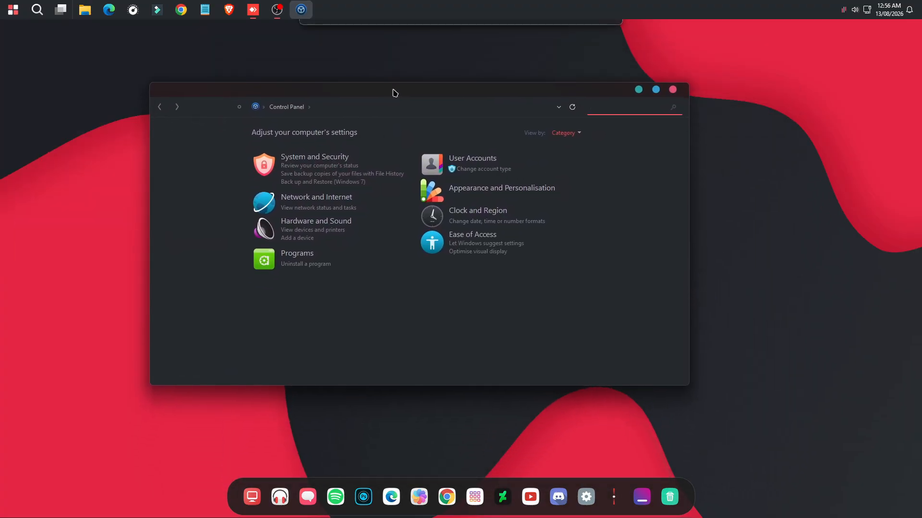
{"action": "left_click", "coordinate": [673, 90]}
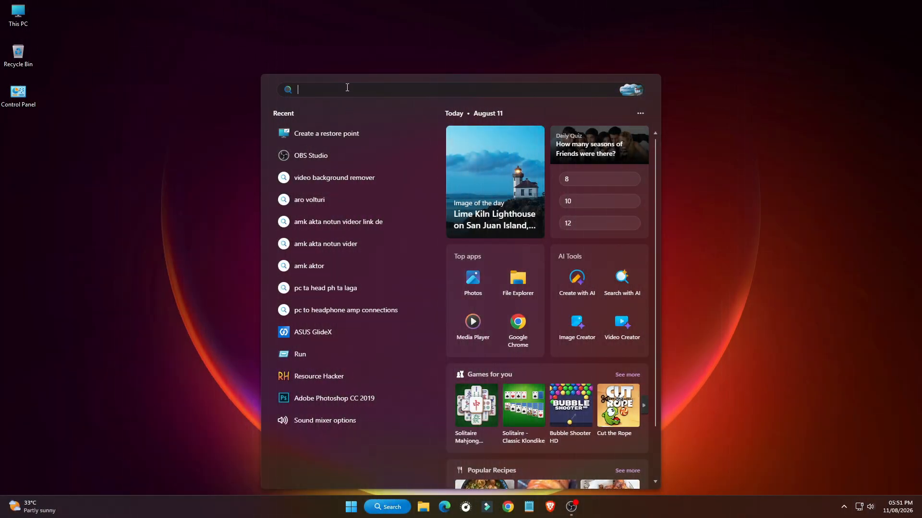
- Search Windows for "create" and open the Create a restore point settings
{"action": "type", "text": "c"}
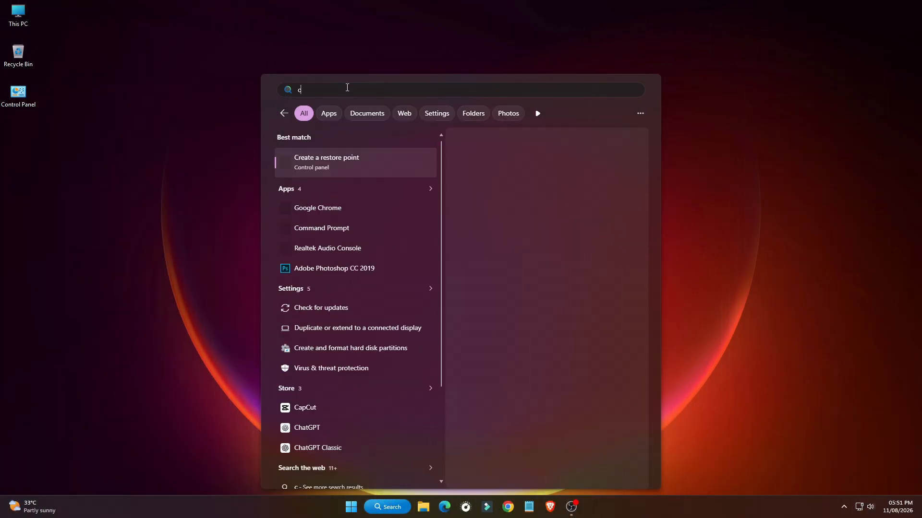
{"action": "type", "text": "reate"}
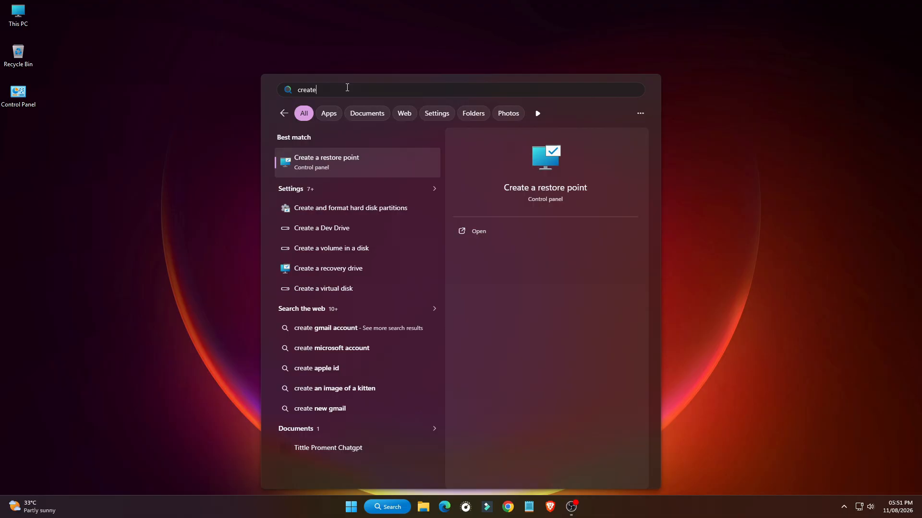
{"action": "left_click", "coordinate": [311, 162]}
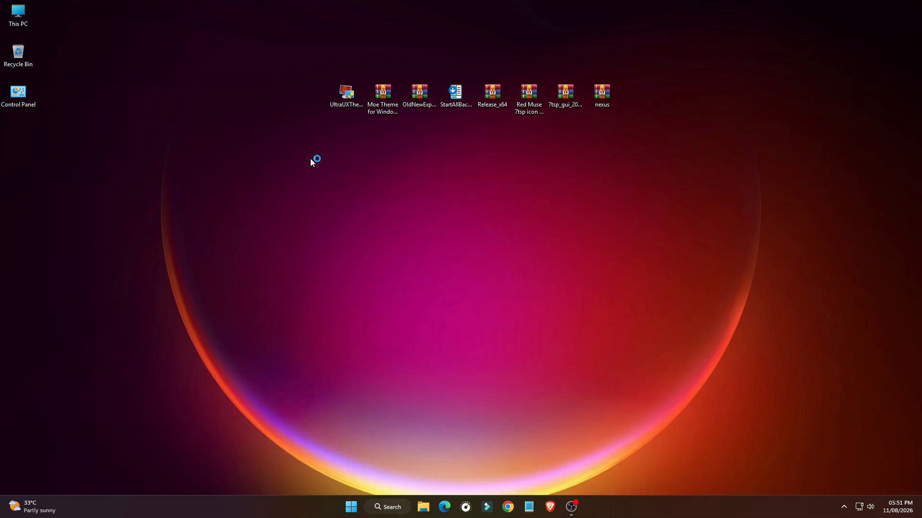
- Create a system restore point with the description "win" and close System Properties
{"action": "left_click", "coordinate": [267, 302]}
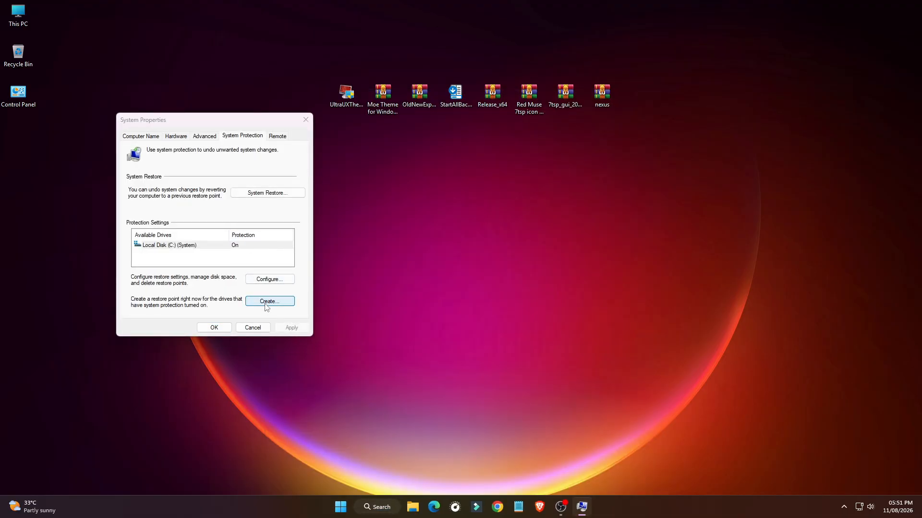
{"action": "type", "text": "w"}
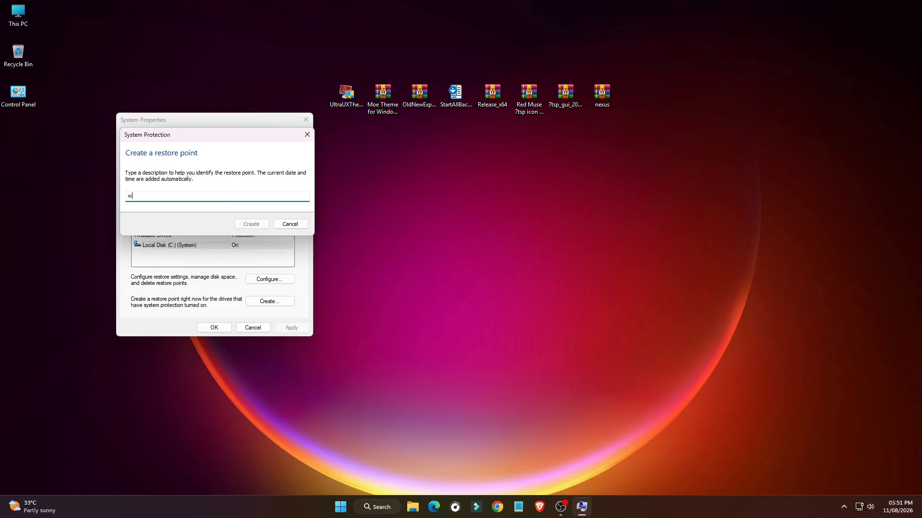
{"action": "type", "text": "in"}
{"action": "left_click", "coordinate": [257, 222]}
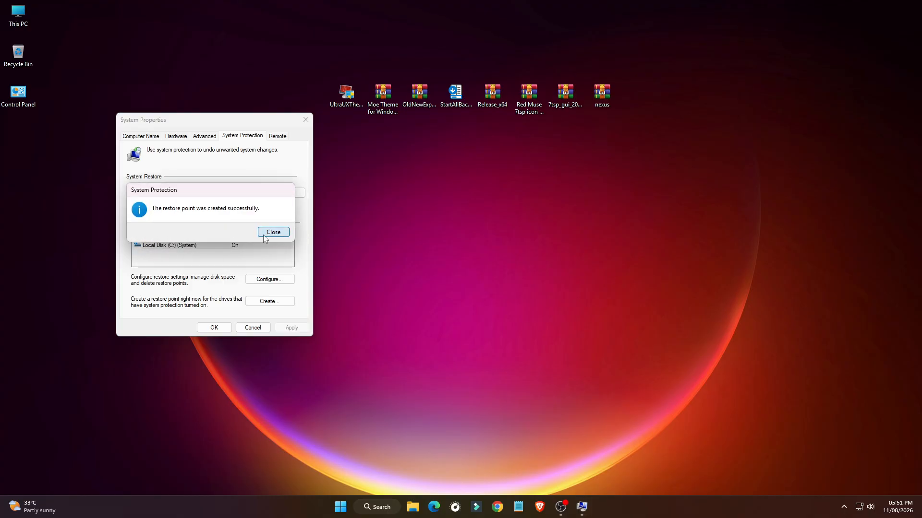
{"action": "left_click", "coordinate": [267, 233]}
{"action": "left_click", "coordinate": [214, 328]}
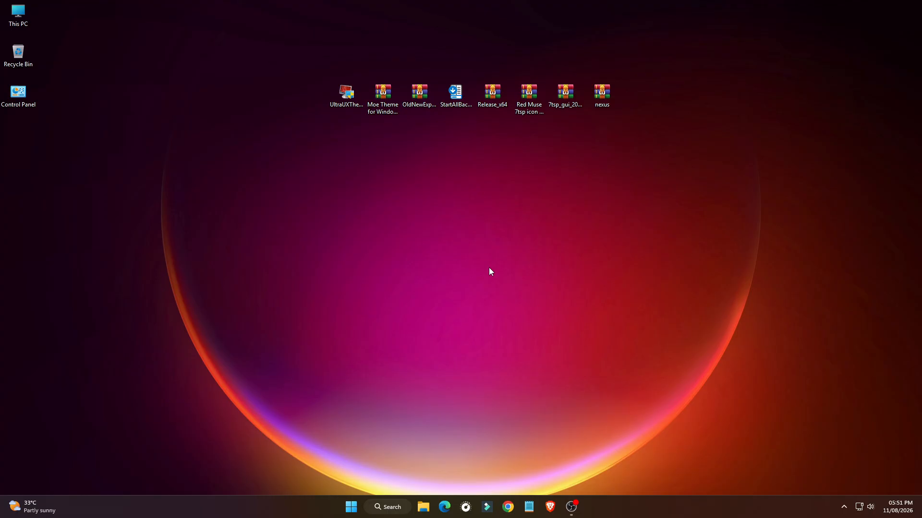
- Install UltraUXThemePatcher 4.5.0, accepting the licence agreement and completing the setup wizard
{"action": "double_click", "coordinate": [350, 98]}
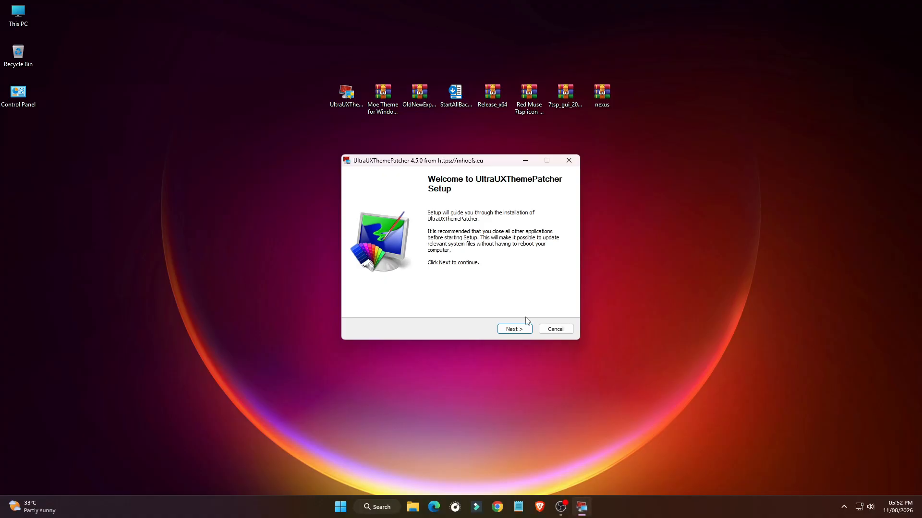
{"action": "left_click", "coordinate": [515, 329]}
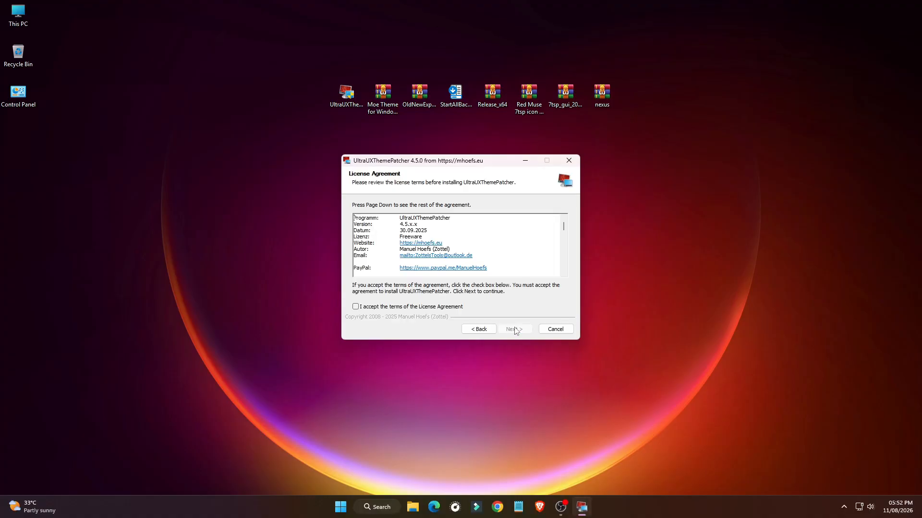
{"action": "left_click", "coordinate": [355, 308]}
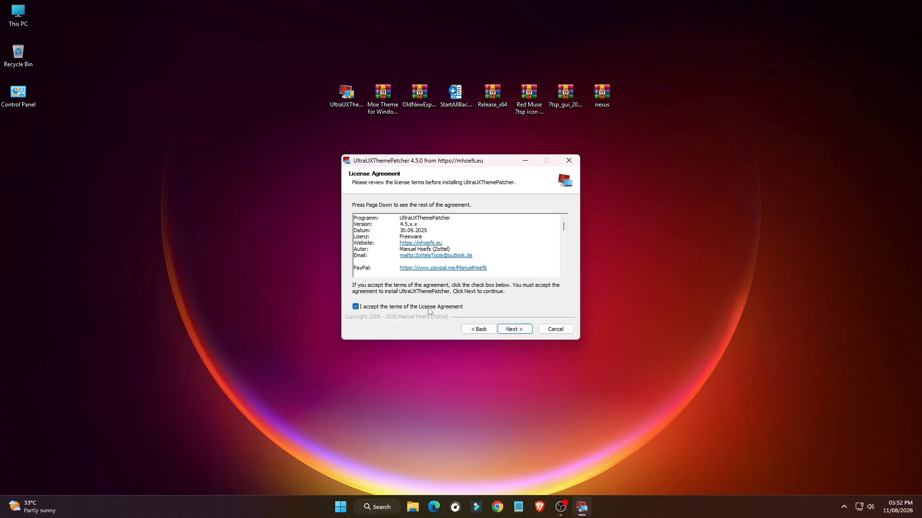
{"action": "left_click", "coordinate": [512, 330]}
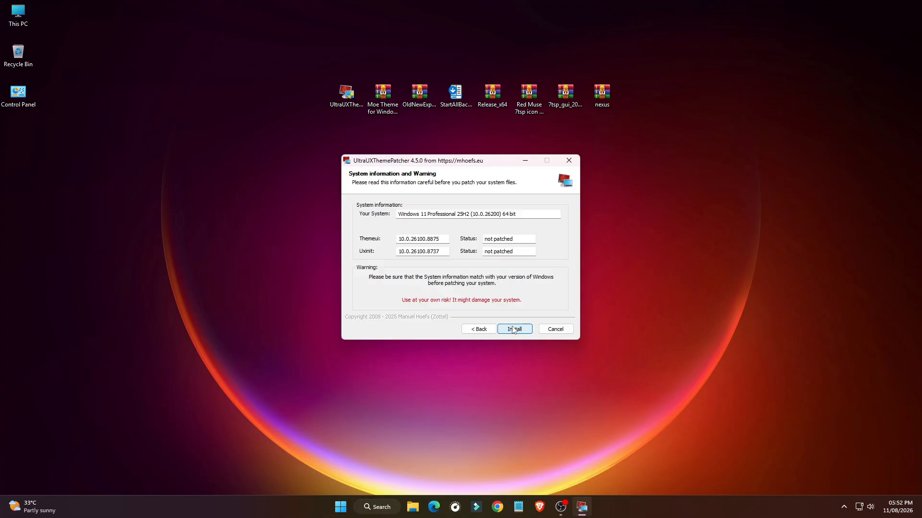
{"action": "left_click", "coordinate": [513, 329]}
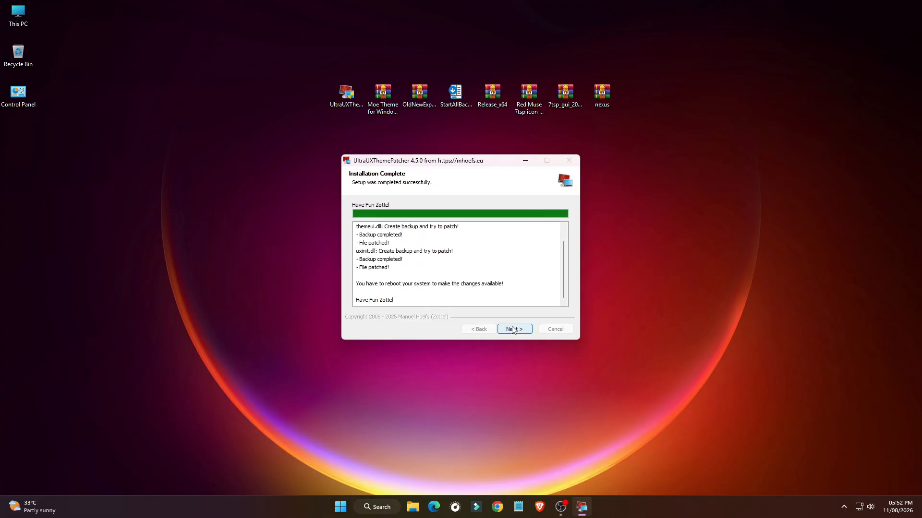
{"action": "left_click", "coordinate": [513, 329]}
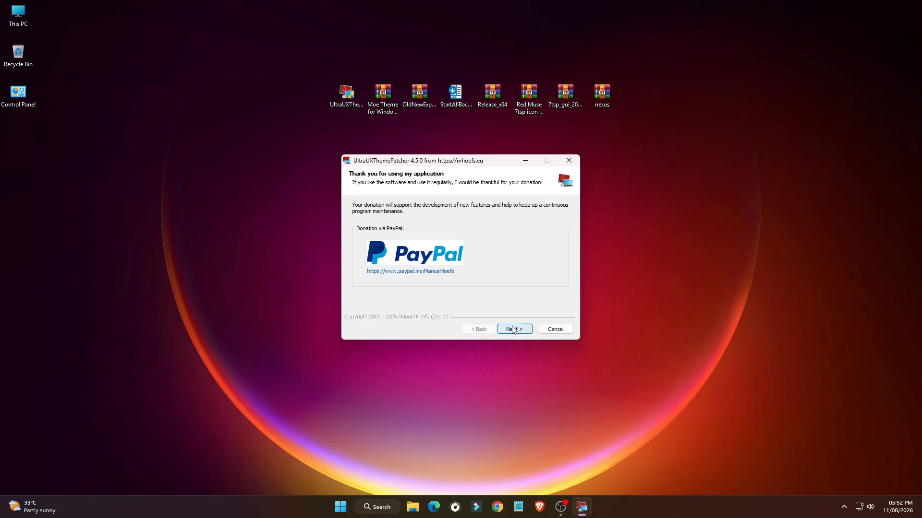
{"action": "left_click", "coordinate": [513, 329]}
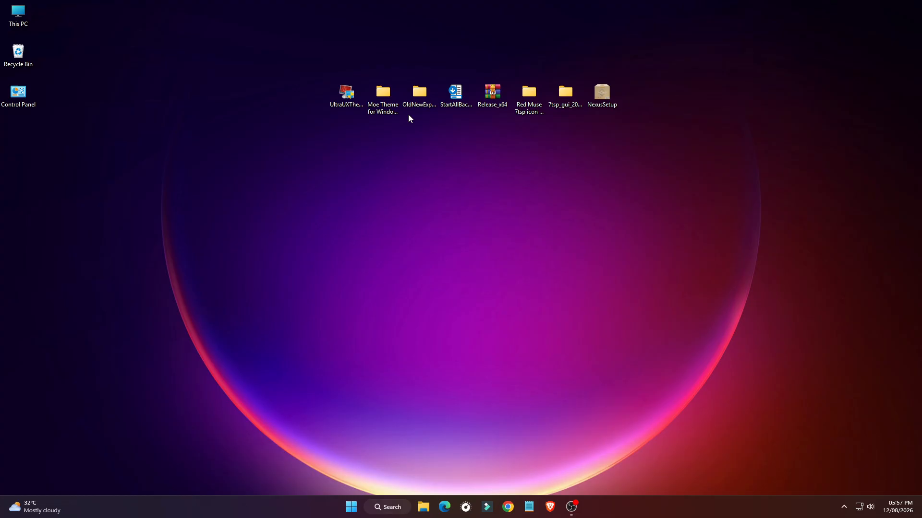
- Copy the Moe folder and the Moe Dark theme file from the Theme subfolder of the Moe Theme for Windows 11 folder
{"action": "double_click", "coordinate": [384, 103]}
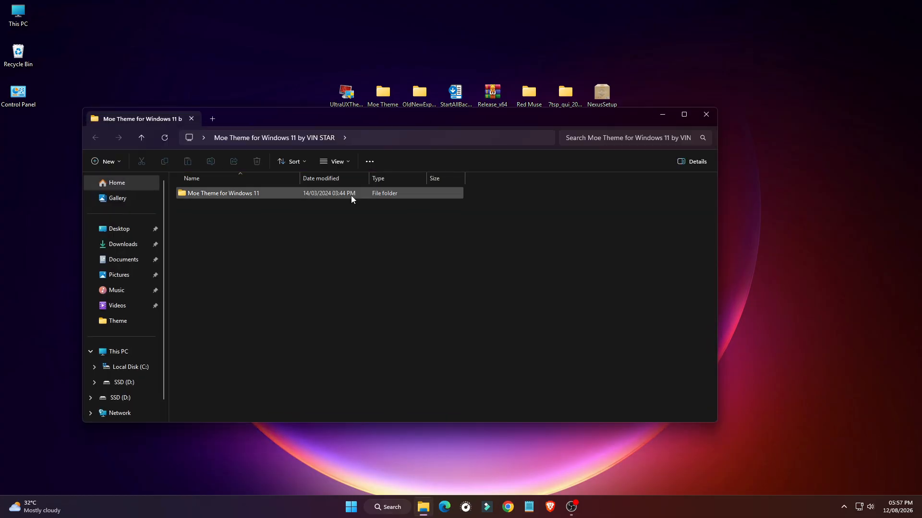
{"action": "left_click", "coordinate": [303, 195]}
{"action": "double_click", "coordinate": [304, 195]}
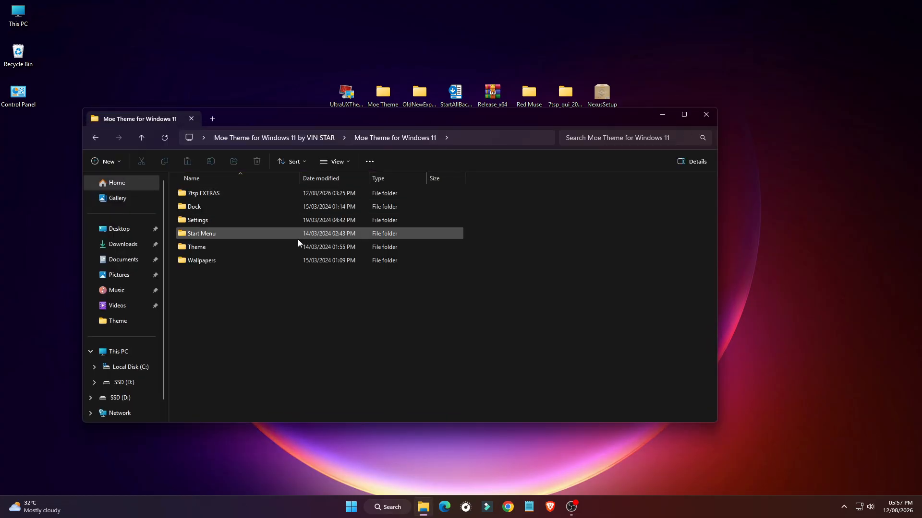
{"action": "left_click", "coordinate": [281, 247]}
{"action": "double_click", "coordinate": [280, 246]}
{"action": "left_click_drag", "start_coordinate": [281, 243], "coordinate": [292, 186]}
{"action": "right_click", "coordinate": [290, 192]}
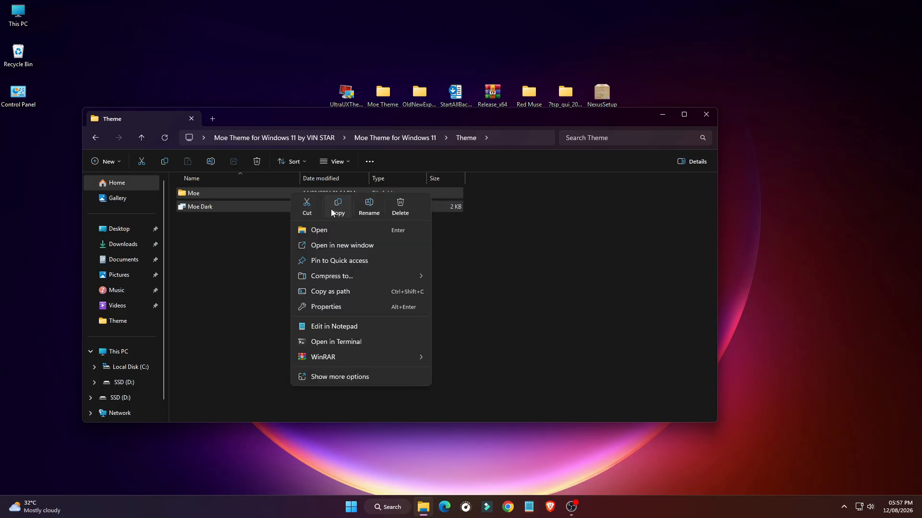
{"action": "left_click", "coordinate": [331, 207]}
- Paste the copied theme files into C:\Windows\Resources\Themes, granting administrator permission for all items, and close the folder window
{"action": "left_click", "coordinate": [127, 352]}
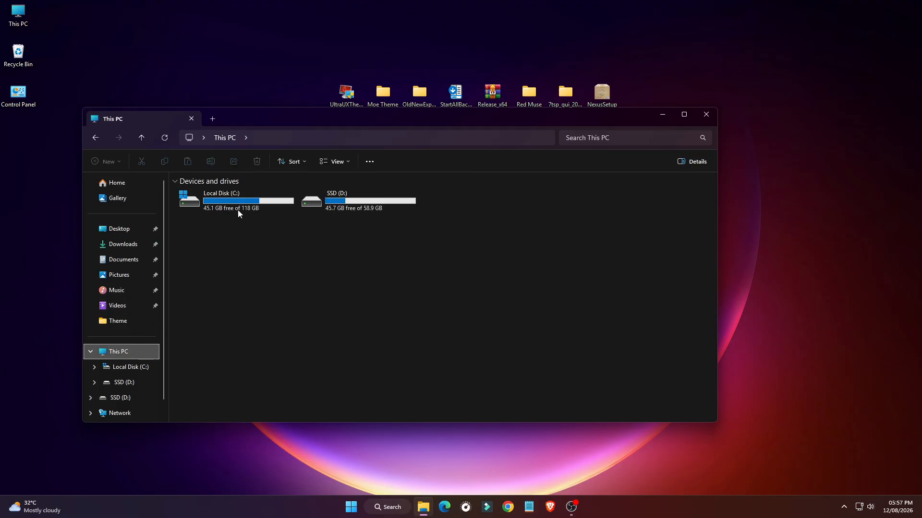
{"action": "double_click", "coordinate": [237, 210]}
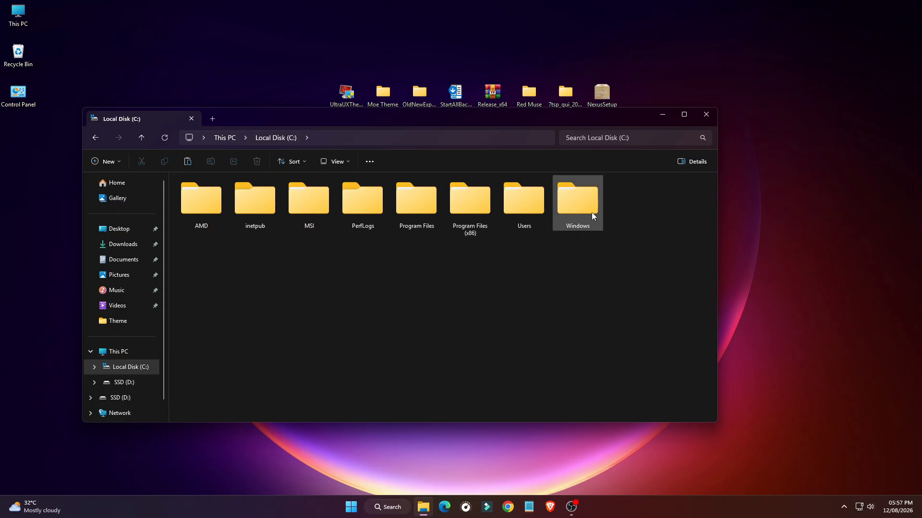
{"action": "double_click", "coordinate": [592, 214]}
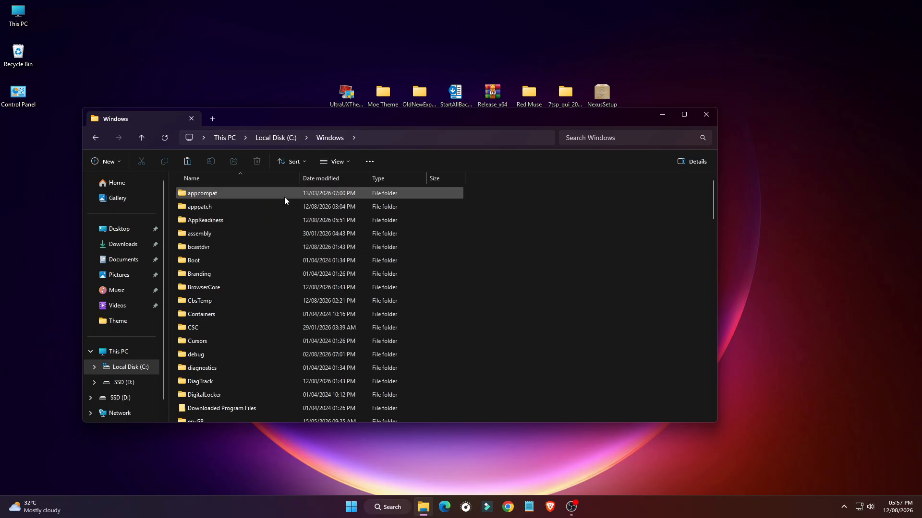
{"action": "left_click", "coordinate": [275, 210]}
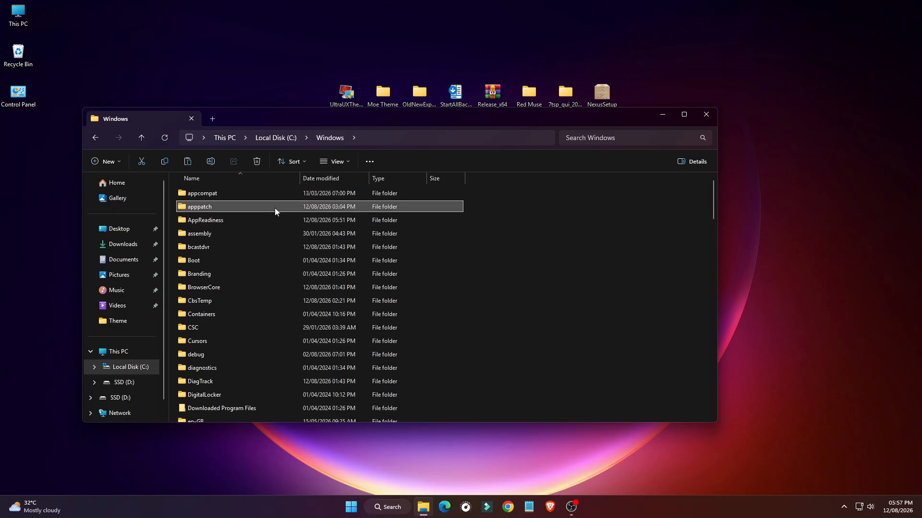
{"action": "key", "text": "r"}
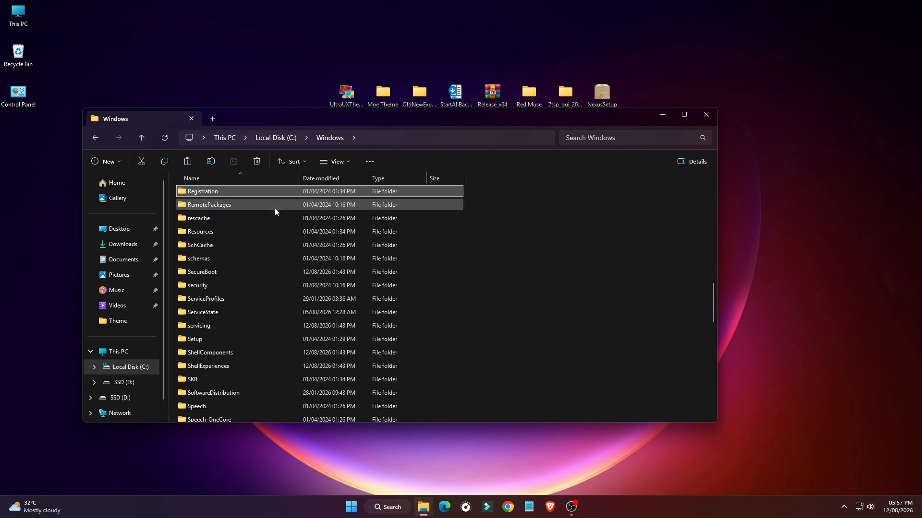
{"action": "double_click", "coordinate": [256, 232]}
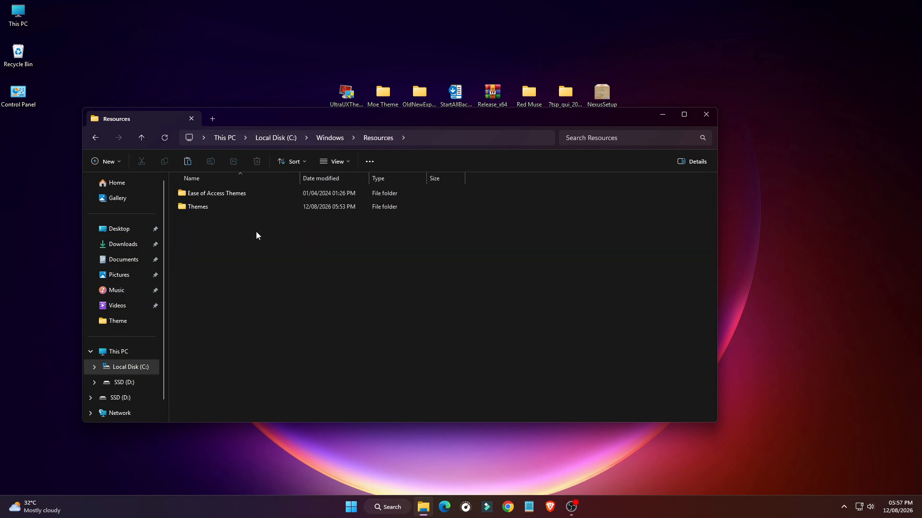
{"action": "double_click", "coordinate": [264, 207]}
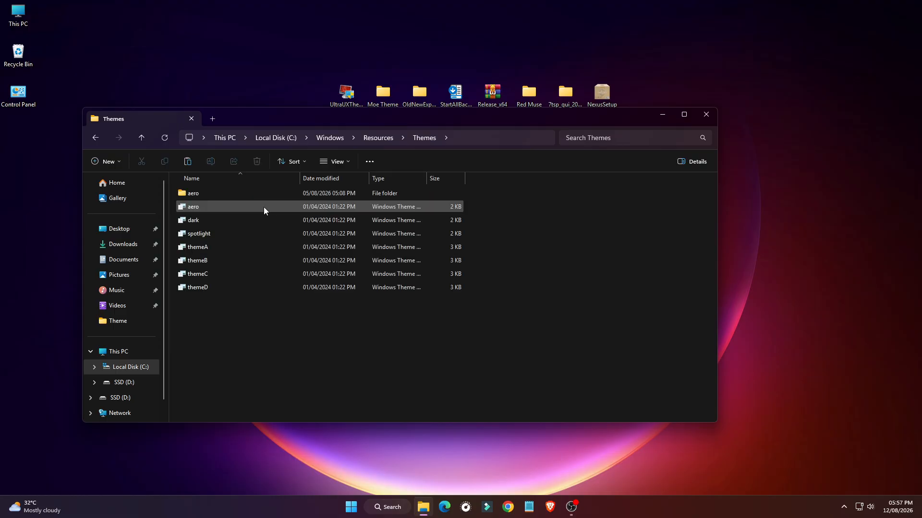
{"action": "right_click", "coordinate": [502, 242]}
{"action": "left_click", "coordinate": [528, 252]}
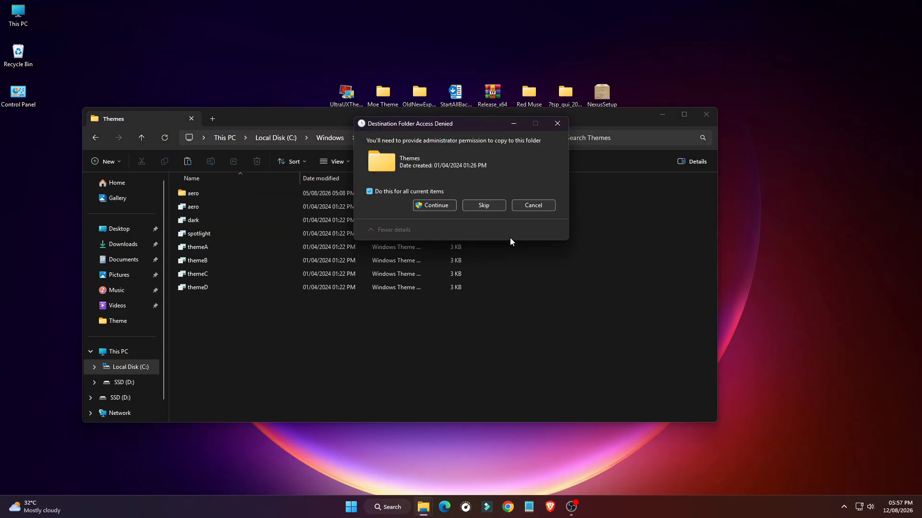
{"action": "left_click", "coordinate": [431, 203]}
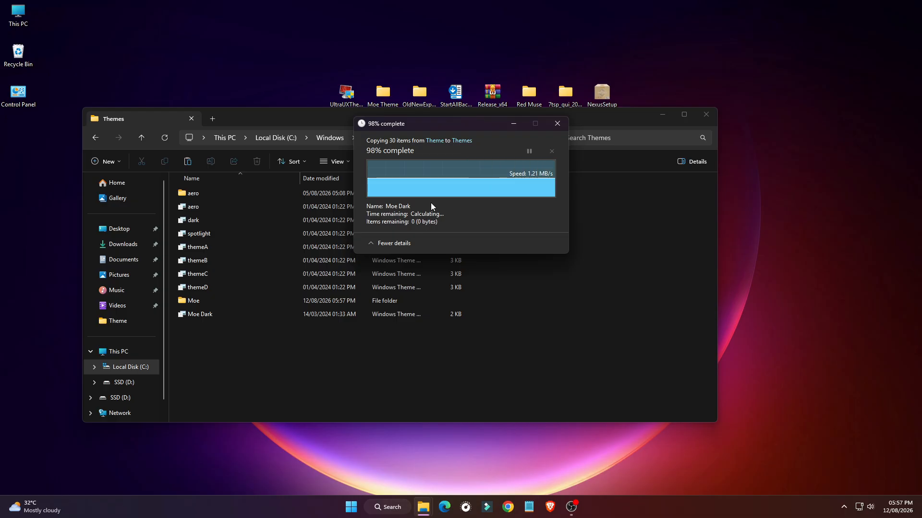
{"action": "left_click", "coordinate": [704, 114]}
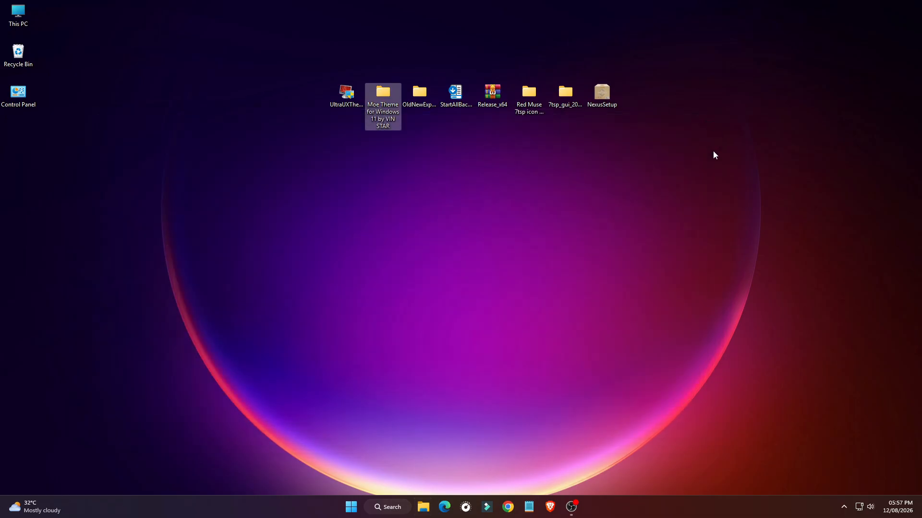
- Apply the red-and-black Moe Dark theme in the Personalisation settings and check its look in a This PC window
{"action": "right_click", "coordinate": [454, 193]}
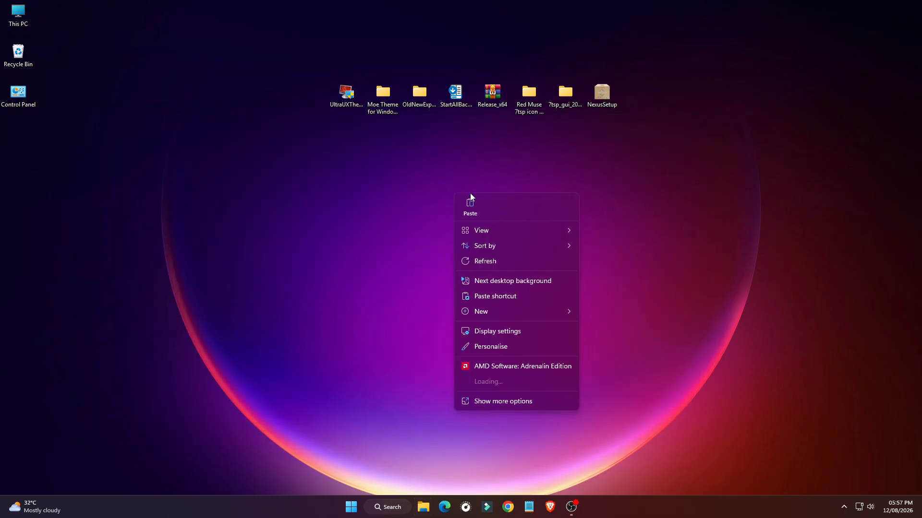
{"action": "left_click", "coordinate": [514, 353]}
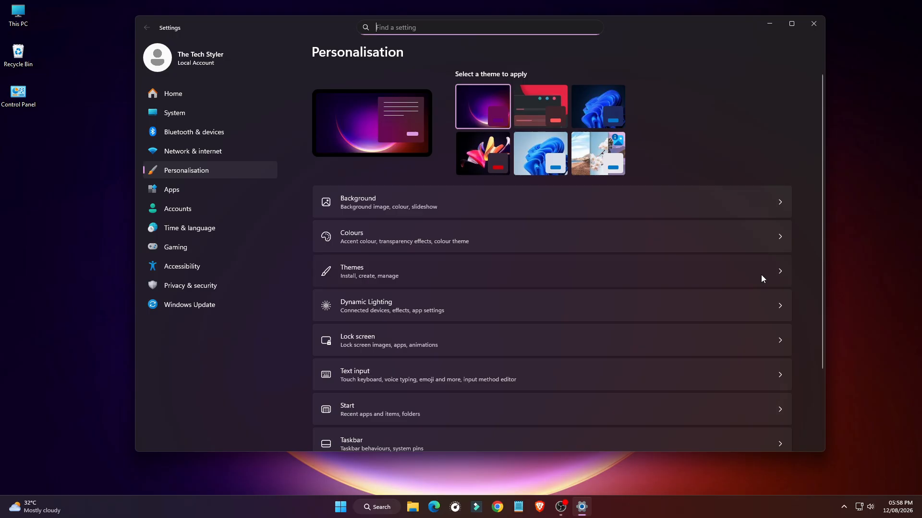
{"action": "left_click", "coordinate": [761, 276]}
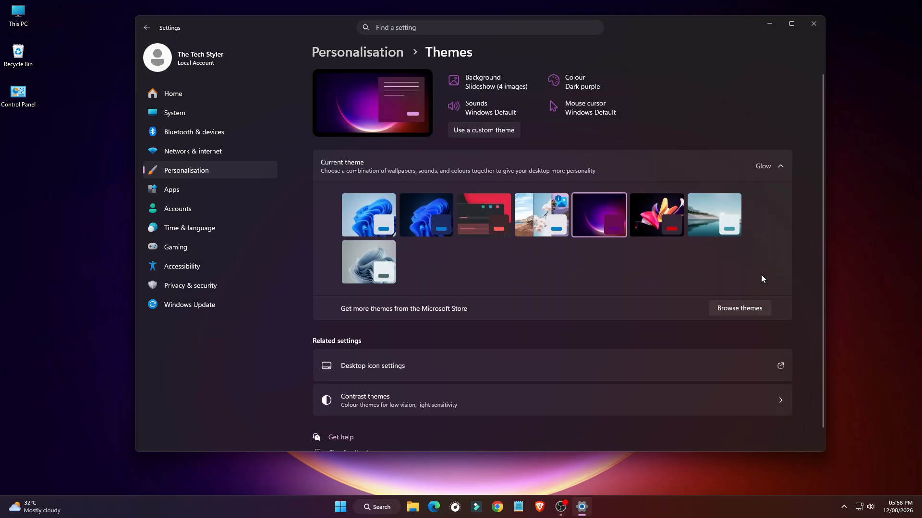
{"action": "left_click", "coordinate": [500, 225]}
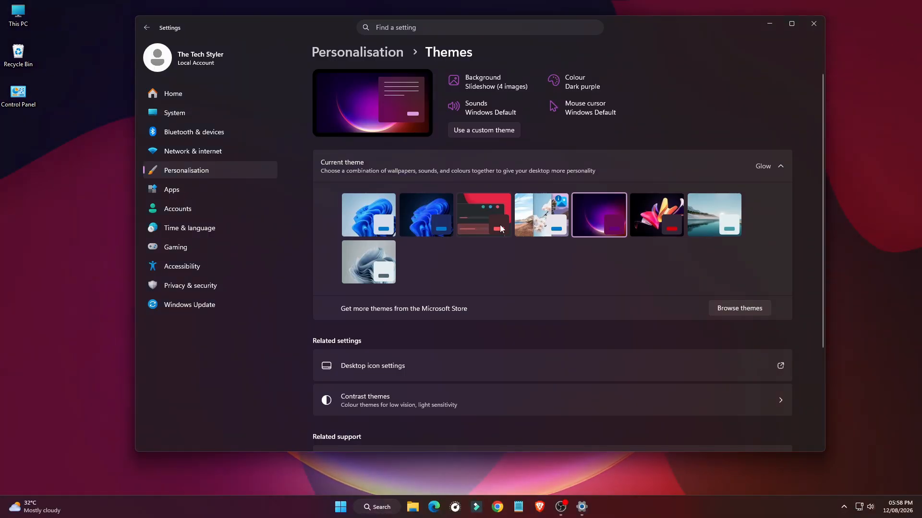
{"action": "left_click", "coordinate": [813, 25]}
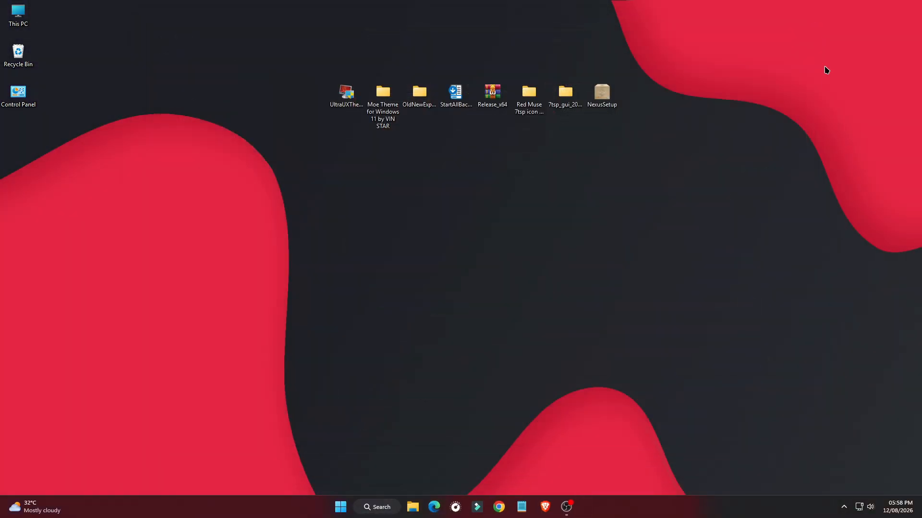
{"action": "double_click", "coordinate": [13, 22]}
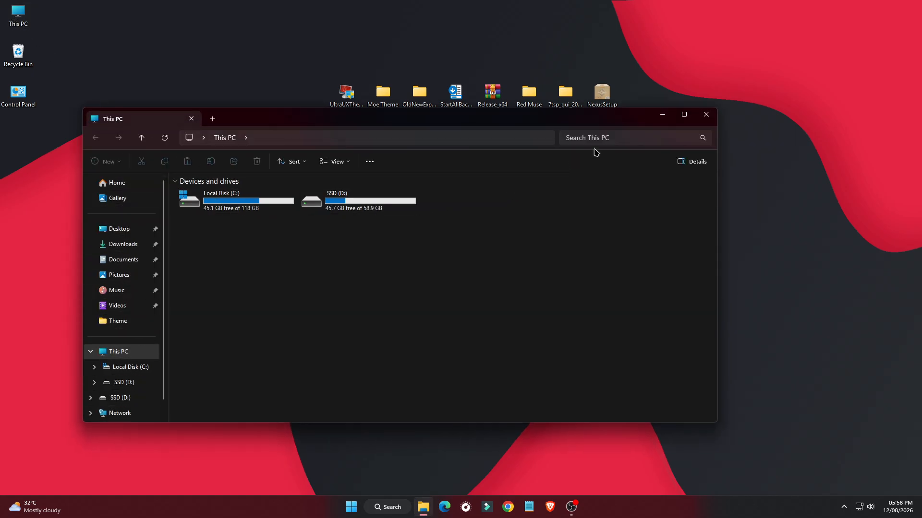
{"action": "left_click", "coordinate": [704, 115]}
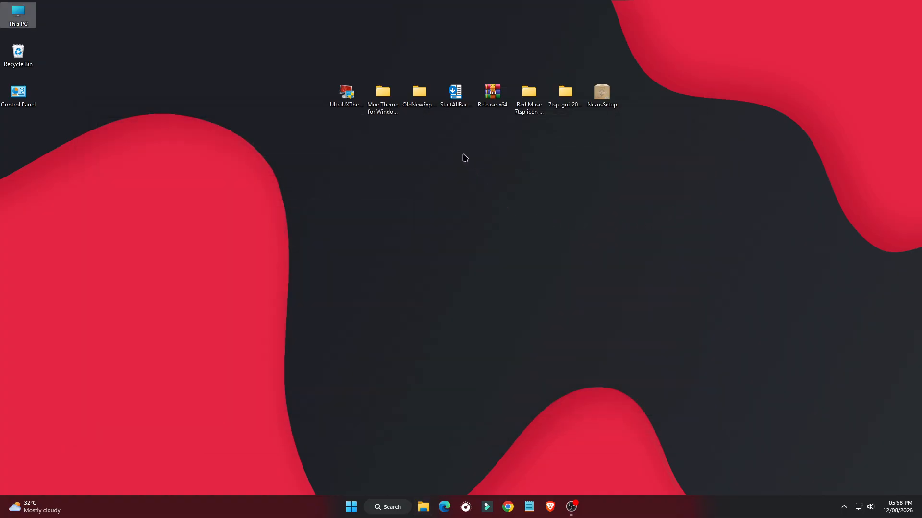
- Install StartAllBack for everyone with automatic download and installation of updates turned off
{"action": "double_click", "coordinate": [453, 98]}
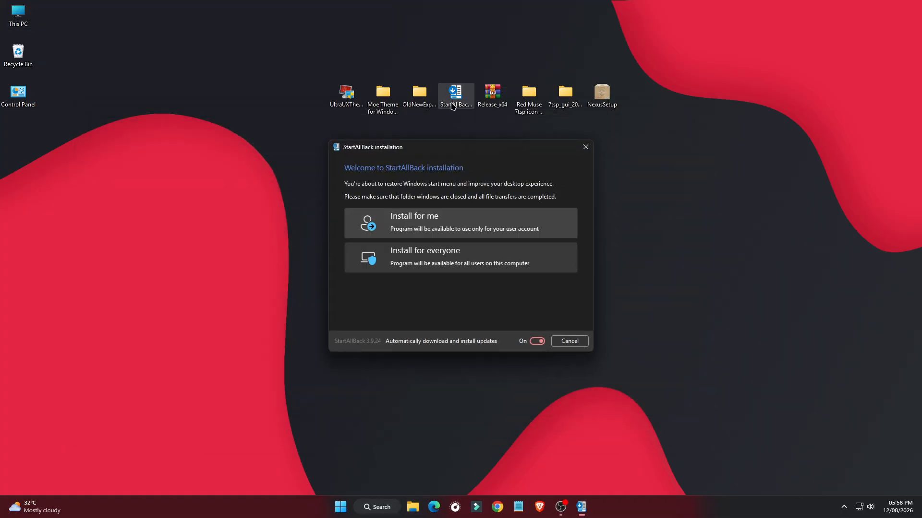
{"action": "left_click", "coordinate": [538, 342]}
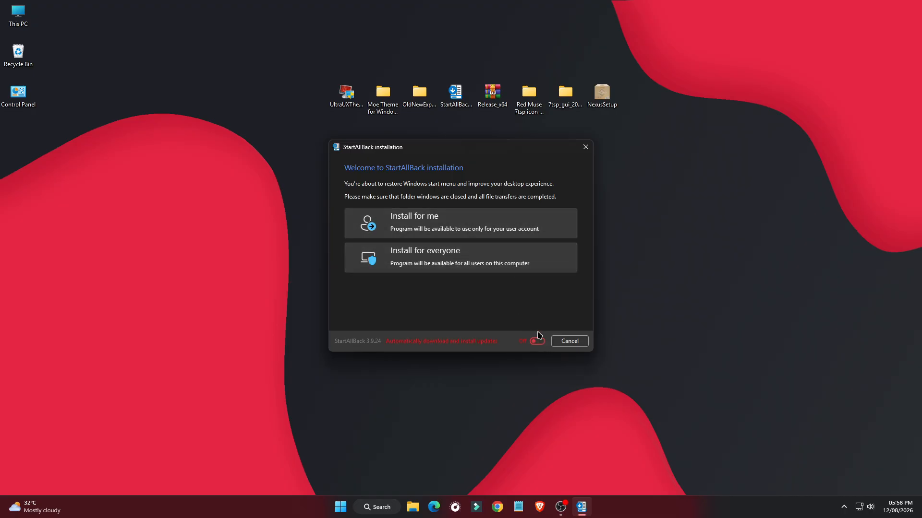
{"action": "left_click", "coordinate": [456, 259]}
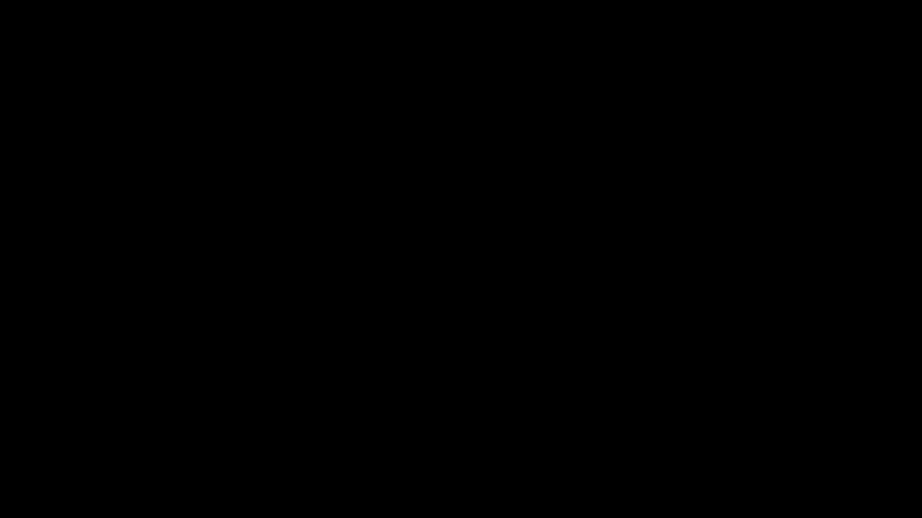
{"action": "left_click", "coordinate": [421, 337]}
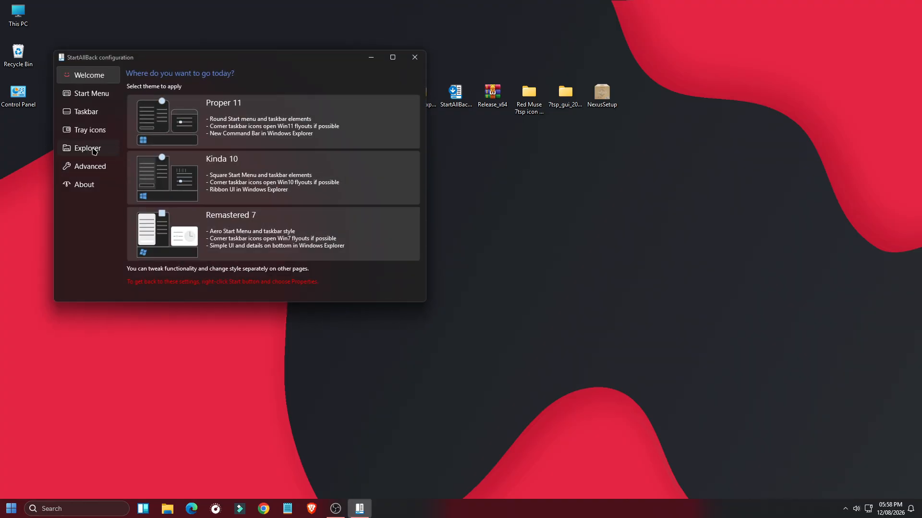
- Set StartAllBack's Explorer style to Win7 Command Bar, enabling classic drive grouping and the bottom details pane and disabling Mica effect and new icons
{"action": "left_click", "coordinate": [96, 151]}
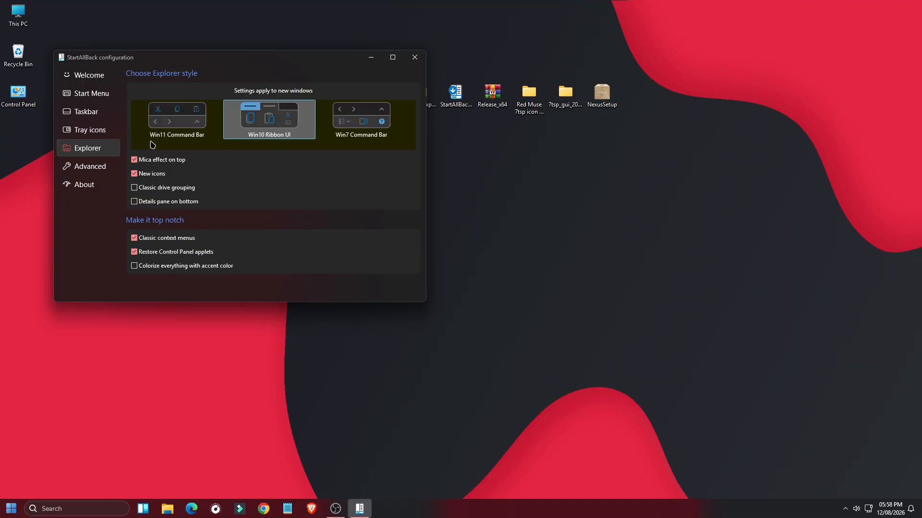
{"action": "left_click", "coordinate": [154, 189]}
{"action": "left_click", "coordinate": [150, 201]}
{"action": "left_click", "coordinate": [155, 174]}
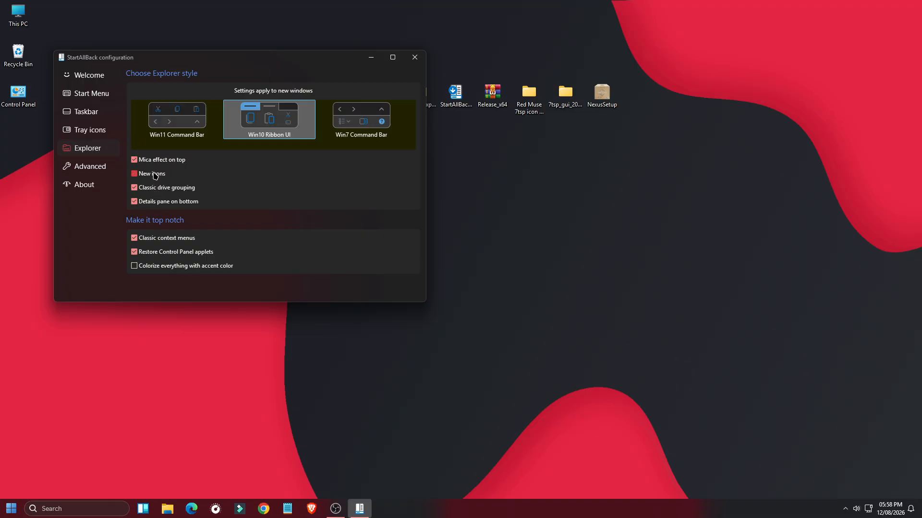
{"action": "left_click", "coordinate": [157, 161]}
{"action": "left_click", "coordinate": [361, 116]}
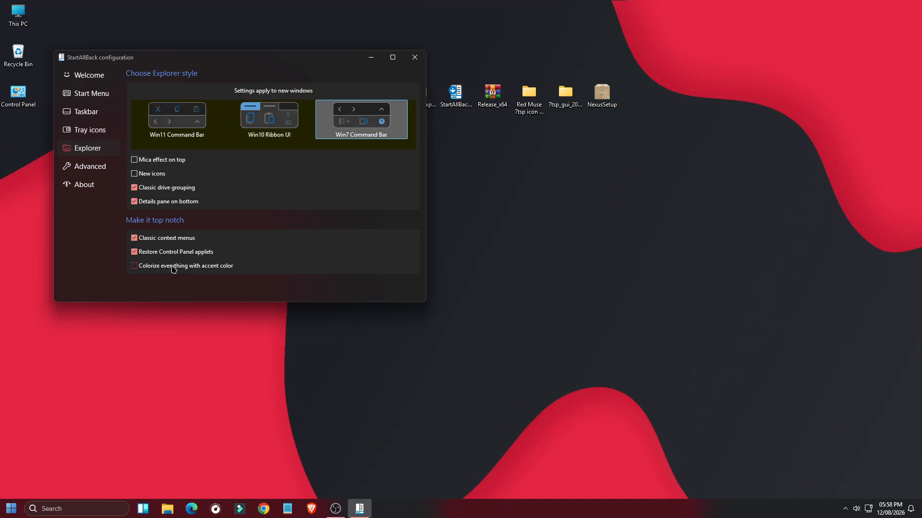
{"action": "left_click", "coordinate": [414, 58]}
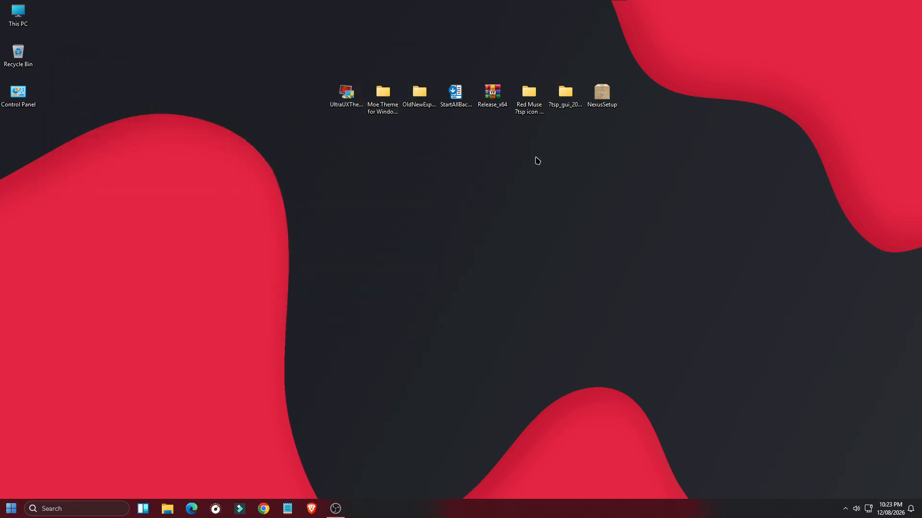
- Copy the OldNewExplorer folder from the desktop into the Documents folder
{"action": "right_click", "coordinate": [416, 100]}
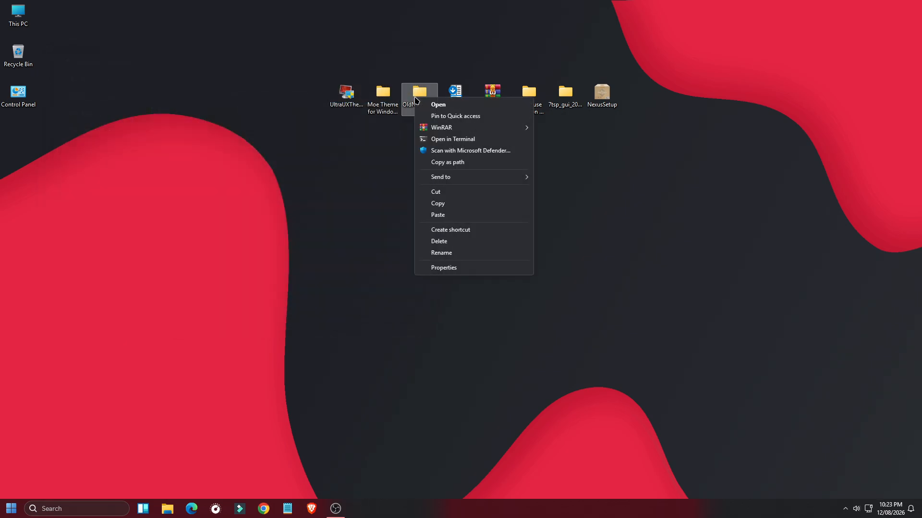
{"action": "left_click", "coordinate": [467, 205]}
{"action": "double_click", "coordinate": [27, 16]}
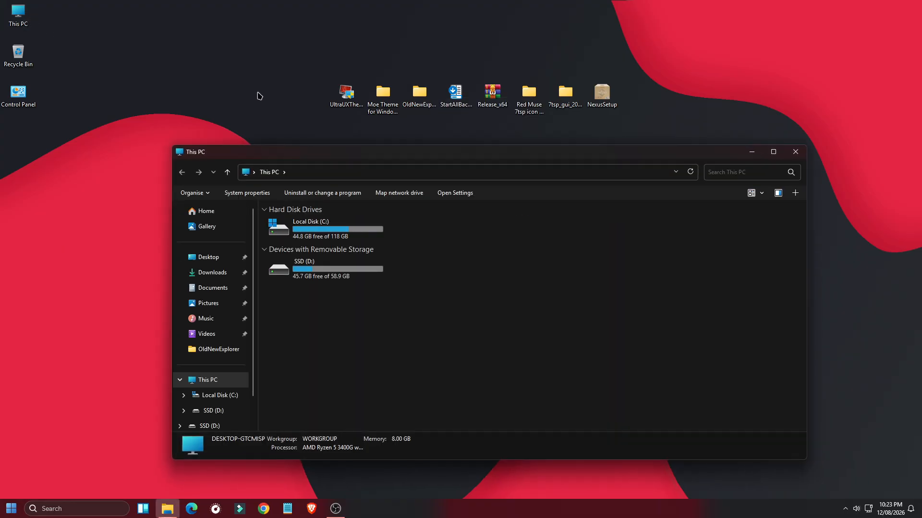
{"action": "left_click", "coordinate": [212, 288]}
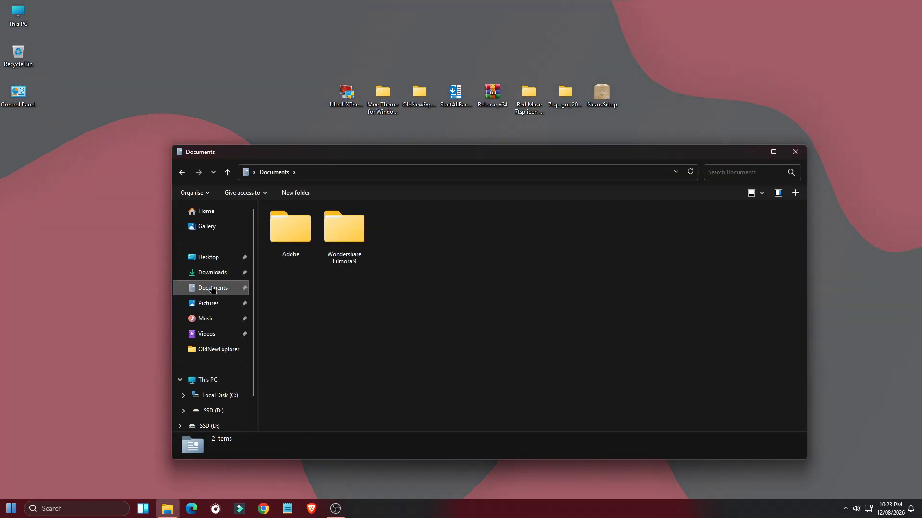
{"action": "right_click", "coordinate": [403, 231]}
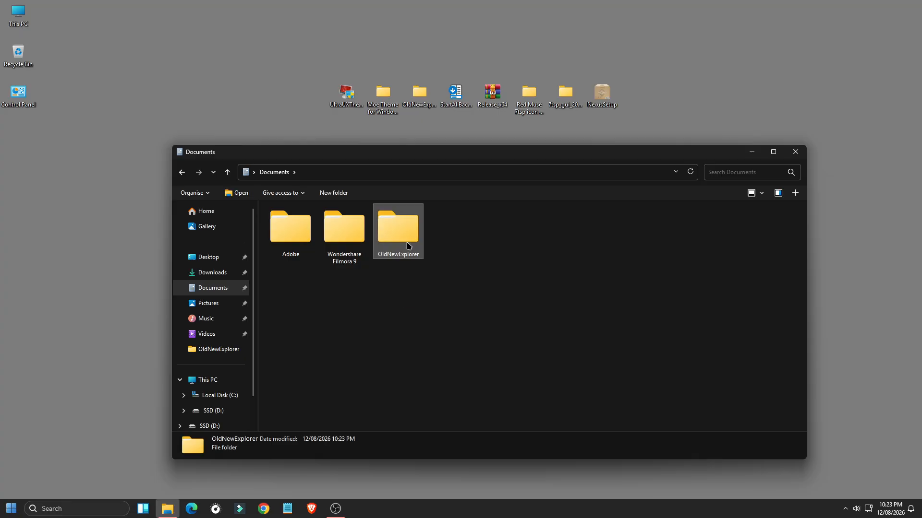
- Try to install the OldNewExplorer shell extension with OldNewExplorerCfg from the Documents copy, and close its configuration window
{"action": "double_click", "coordinate": [409, 243]}
{"action": "left_click", "coordinate": [357, 249]}
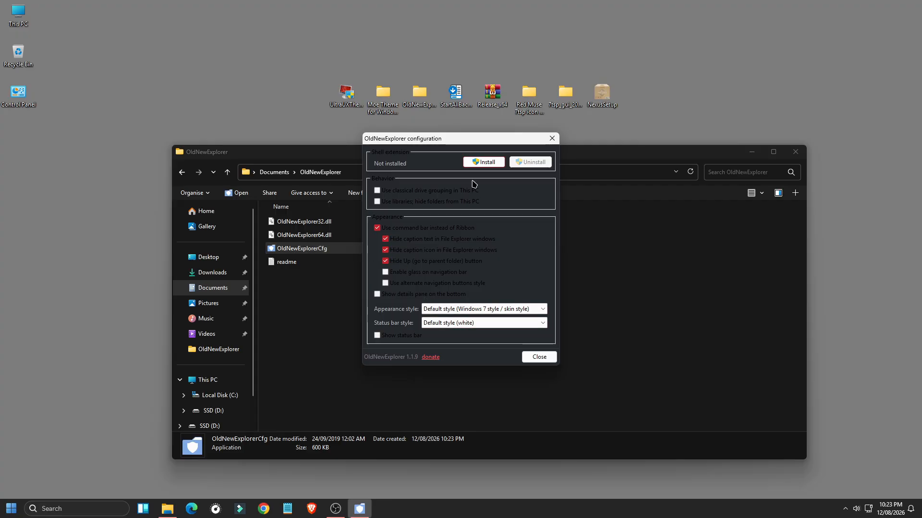
{"action": "left_click", "coordinate": [483, 164]}
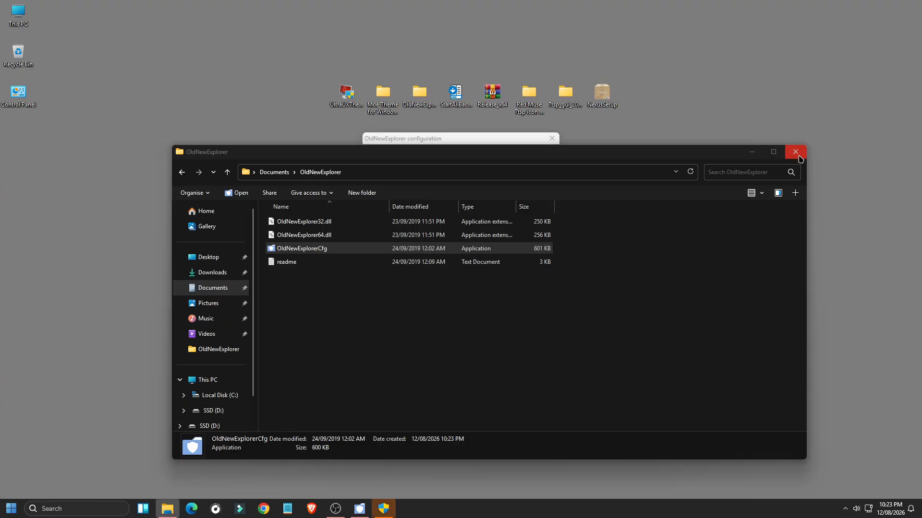
{"action": "left_click", "coordinate": [798, 147]}
{"action": "mouse_move", "coordinate": [384, 509]}
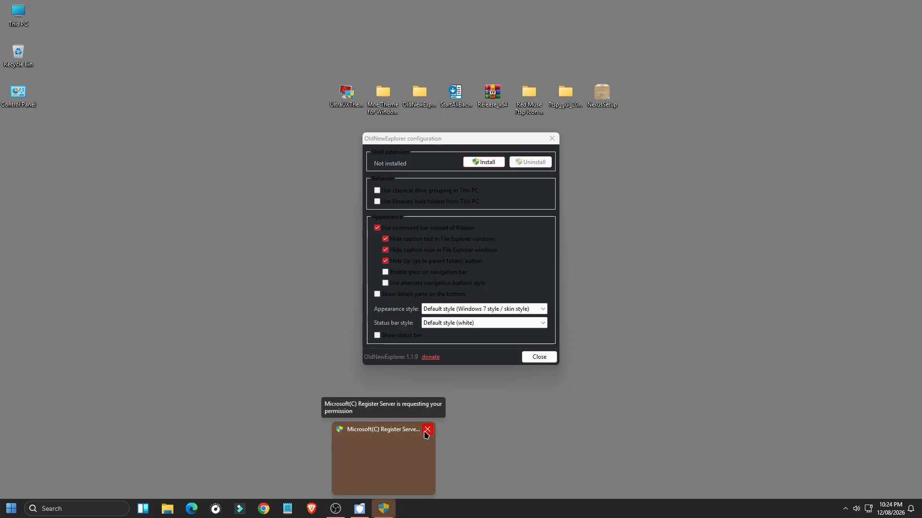
{"action": "left_click", "coordinate": [427, 431]}
{"action": "left_click", "coordinate": [539, 357]}
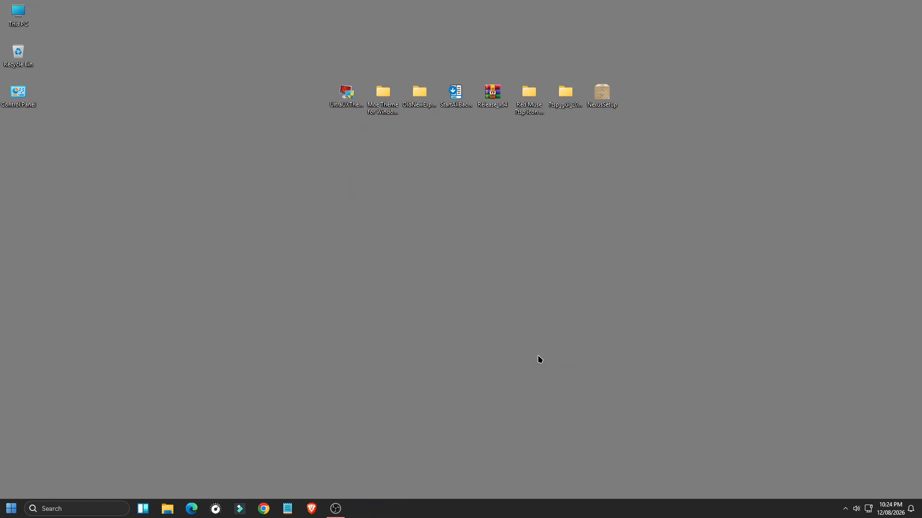
- Set Wallpaper 4 from the Moe theme's Wallpapers folder as the desktop background and close the folder
{"action": "double_click", "coordinate": [383, 96]}
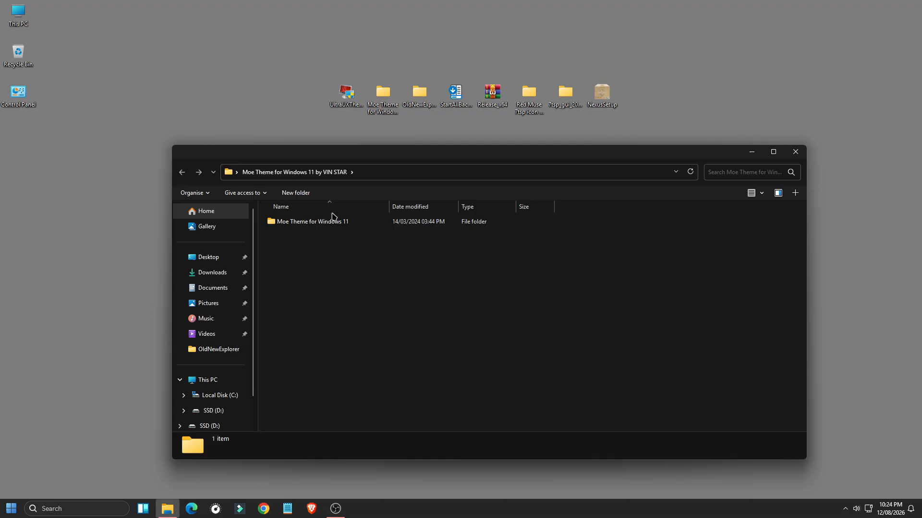
{"action": "double_click", "coordinate": [315, 221]}
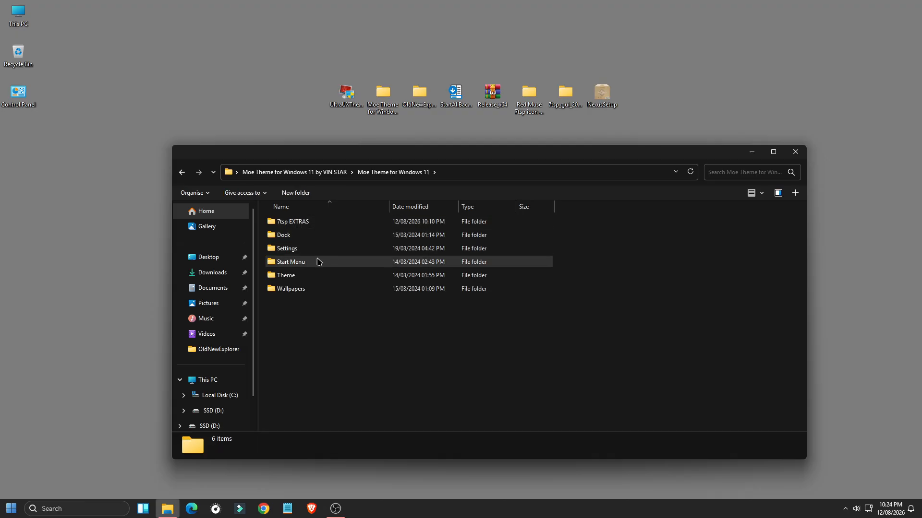
{"action": "double_click", "coordinate": [298, 289]}
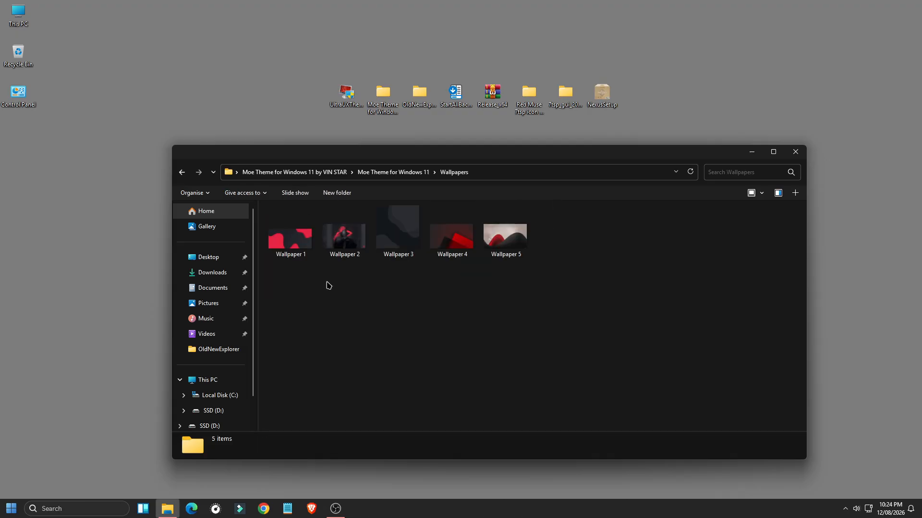
{"action": "right_click", "coordinate": [473, 231]}
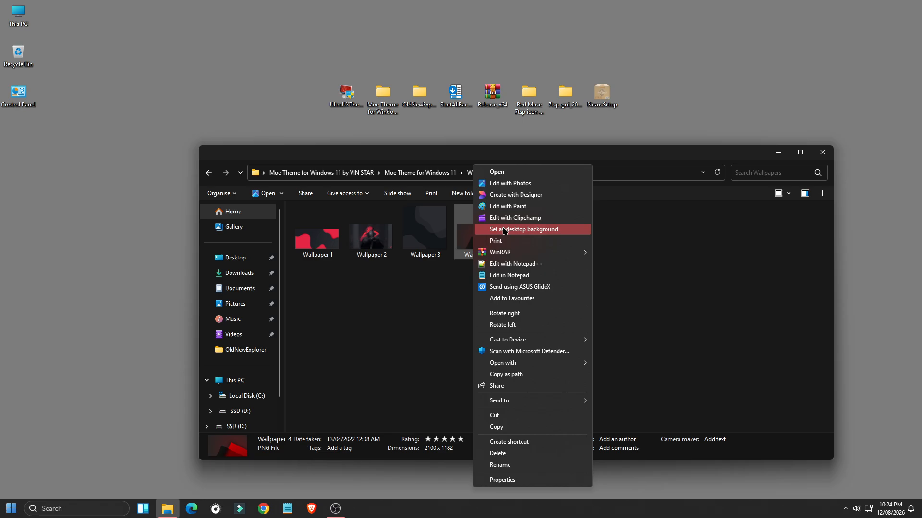
{"action": "left_click", "coordinate": [503, 229]}
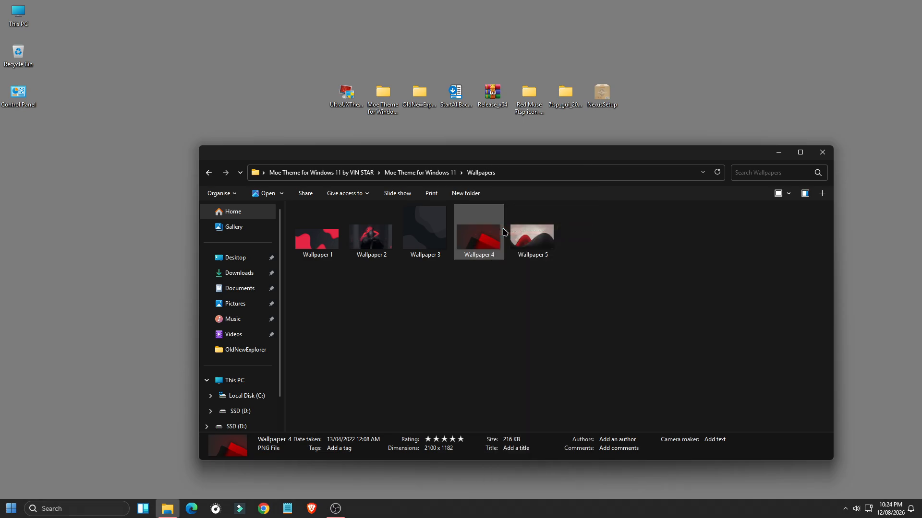
{"action": "left_click", "coordinate": [824, 152]}
- Check the themed look of the Start menu, Control Panel and its Programs and Features page
{"action": "left_click", "coordinate": [11, 508]}
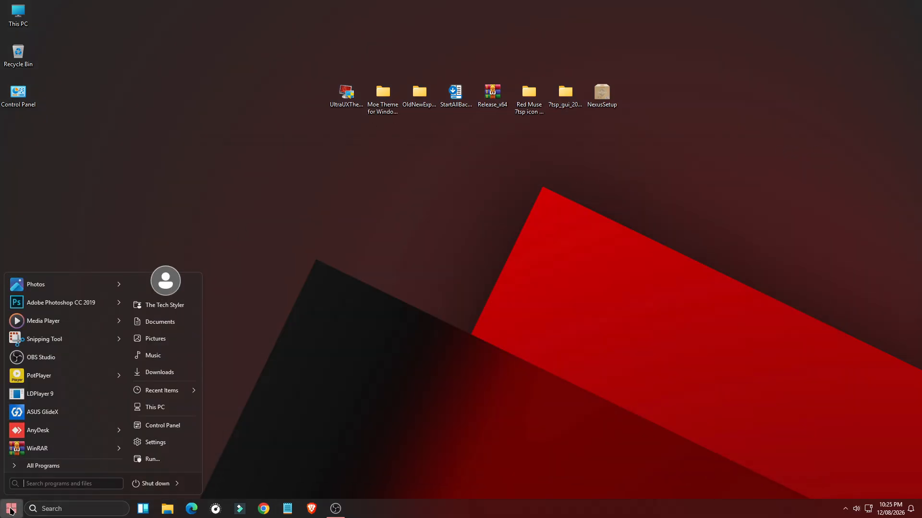
{"action": "left_click", "coordinate": [159, 426]}
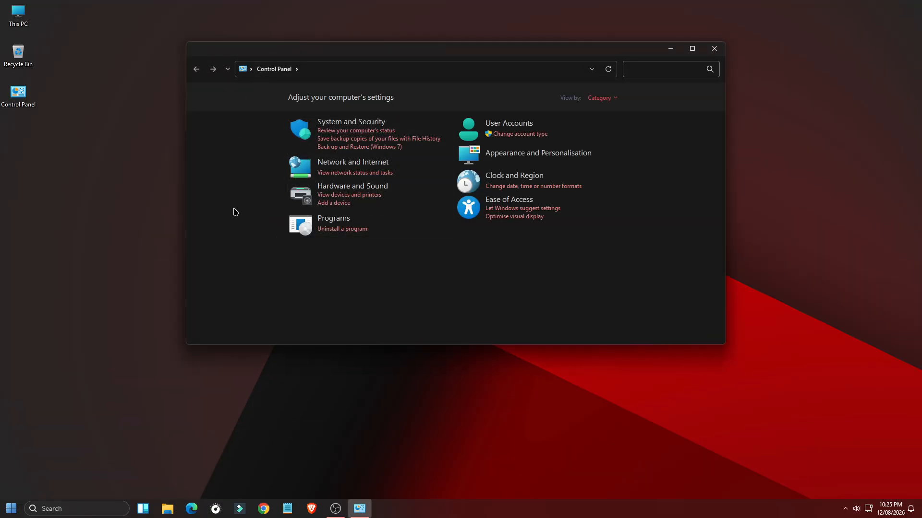
{"action": "left_click", "coordinate": [344, 229]}
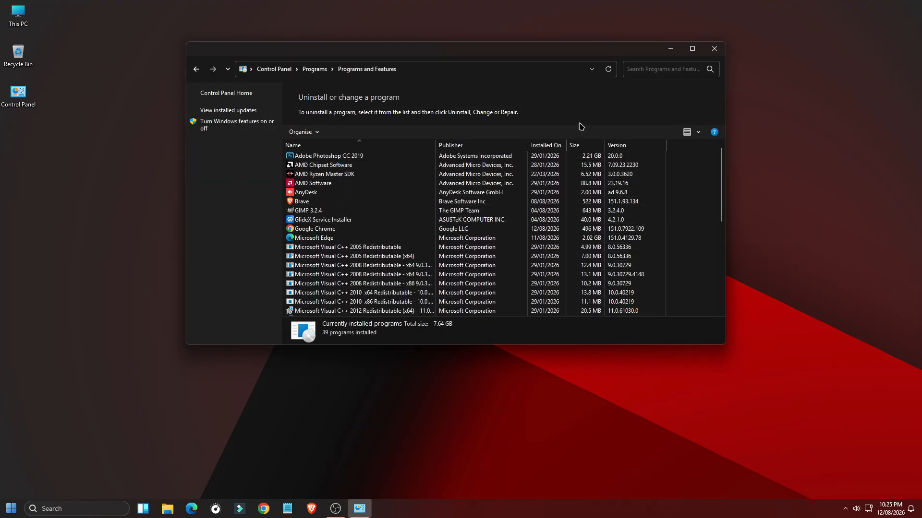
{"action": "left_click", "coordinate": [715, 49]}
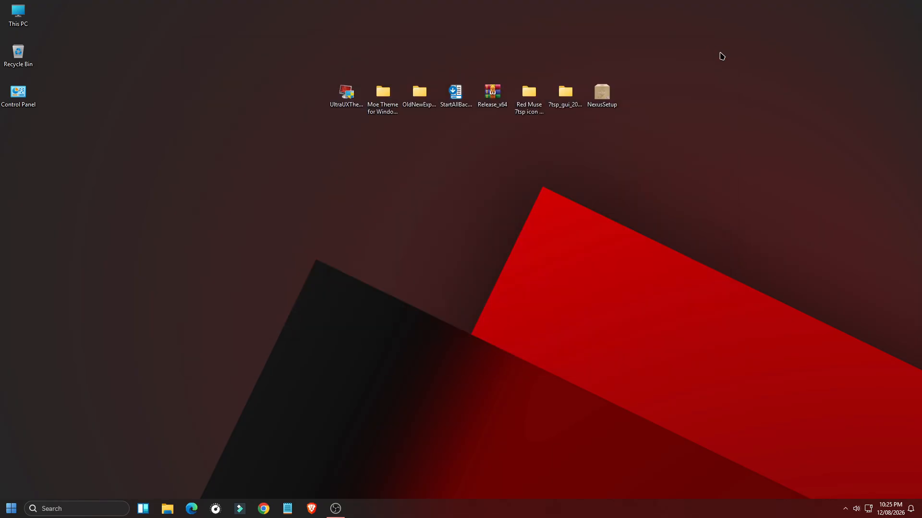
- Rename the file in the Moe theme's 7tsp EXTRAS folder to 7tsp EXTRAS control panel and winver.7z and close the folder
{"action": "double_click", "coordinate": [376, 103]}
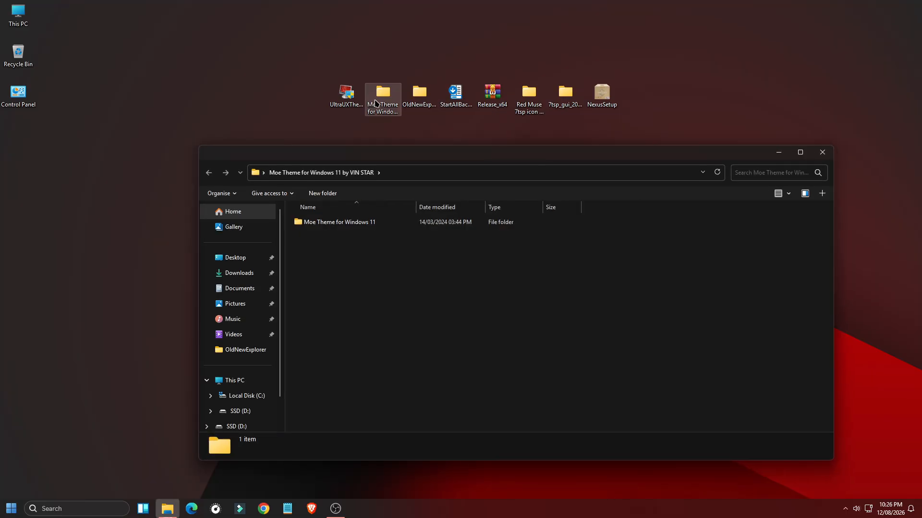
{"action": "double_click", "coordinate": [356, 224]}
{"action": "double_click", "coordinate": [350, 225]}
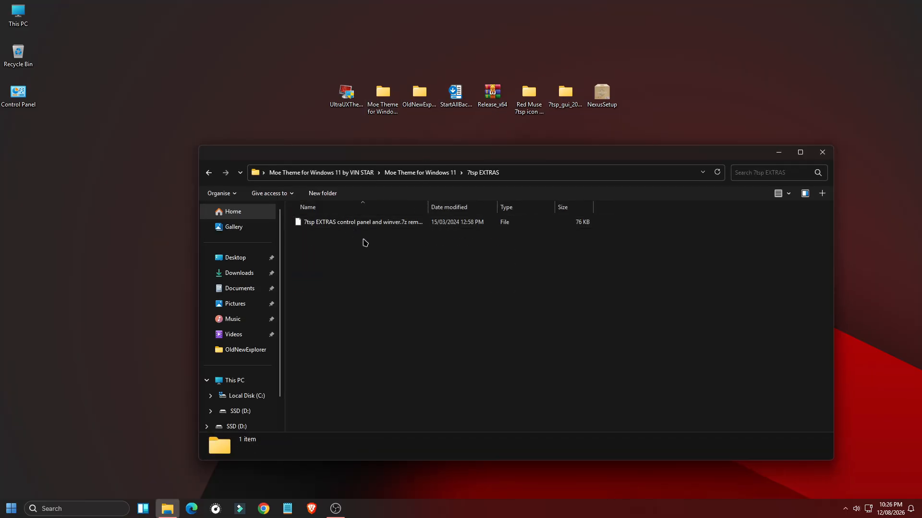
{"action": "left_click", "coordinate": [423, 224]}
{"action": "left_click", "coordinate": [424, 223]}
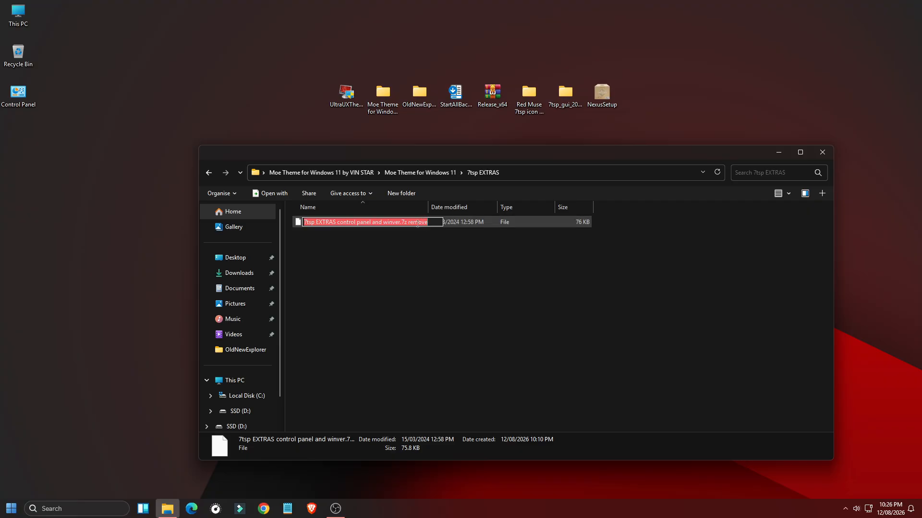
{"action": "left_click", "coordinate": [431, 220]}
{"action": "key", "text": "BackSpace"}
{"action": "key", "text": "BackSpace"}
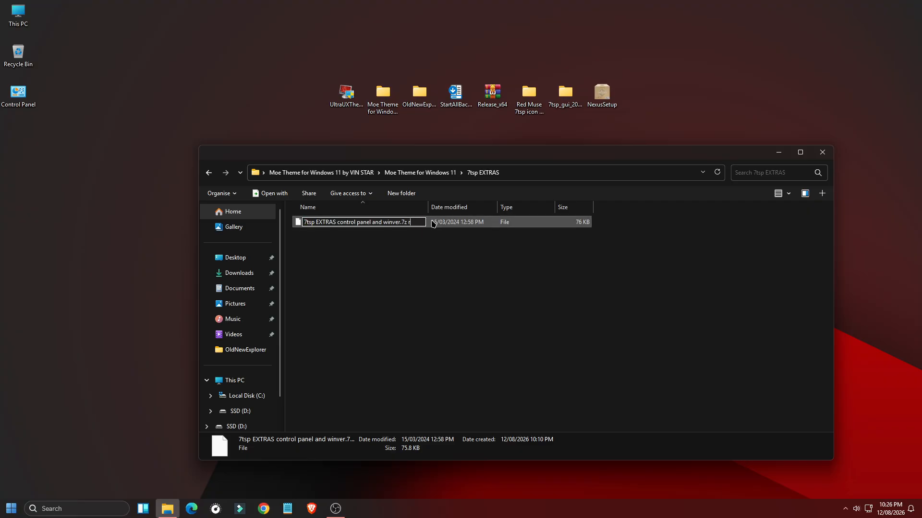
{"action": "left_click", "coordinate": [439, 245]}
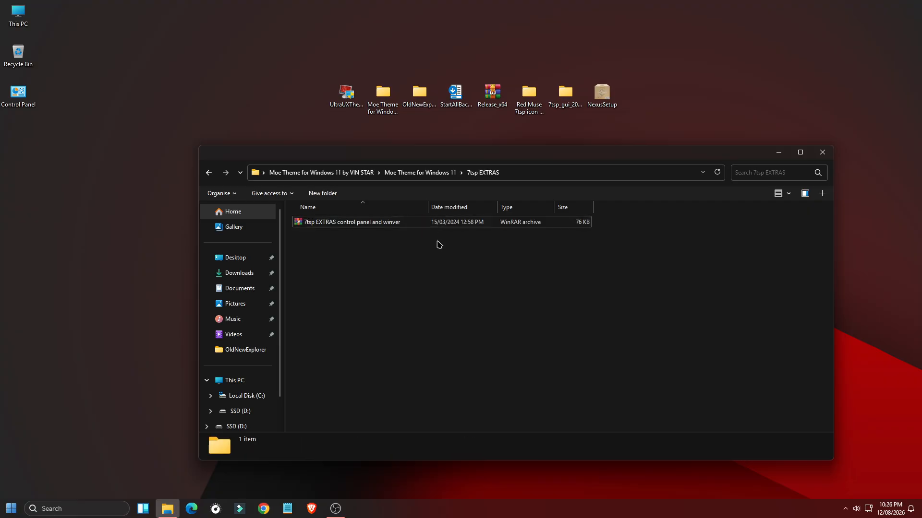
{"action": "left_click", "coordinate": [821, 152]}
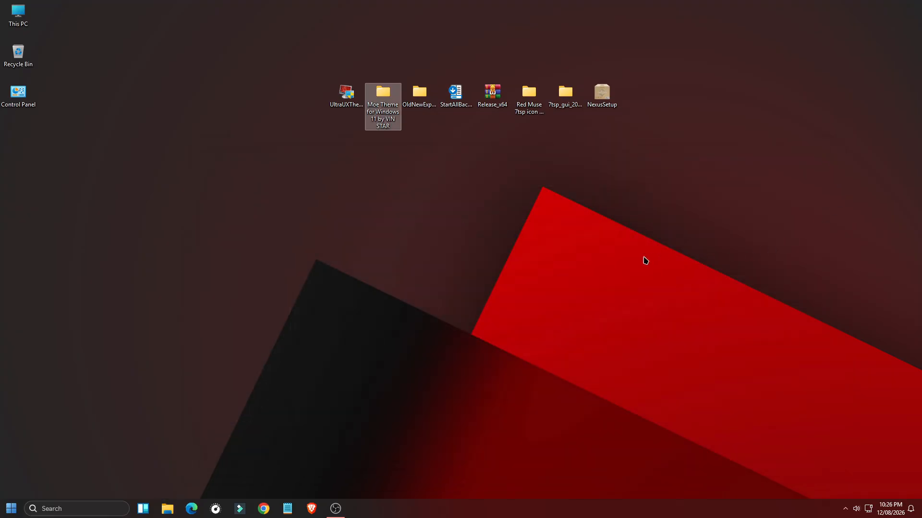
{"action": "left_click", "coordinate": [594, 236]}
- Rename the .ee file in the desktop's 7tsp_gui_2019_edition folder to 7tsp GUI v0.6(2019).exe
{"action": "double_click", "coordinate": [564, 96]}
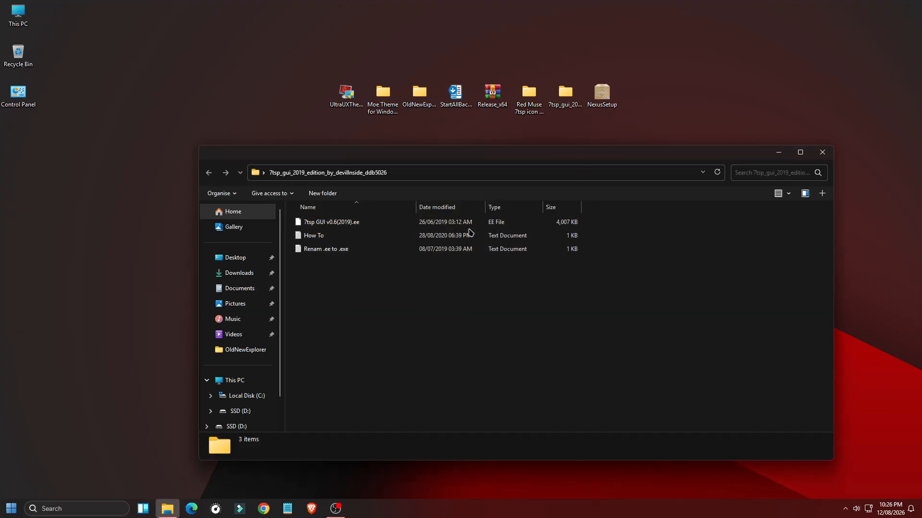
{"action": "left_click", "coordinate": [386, 223]}
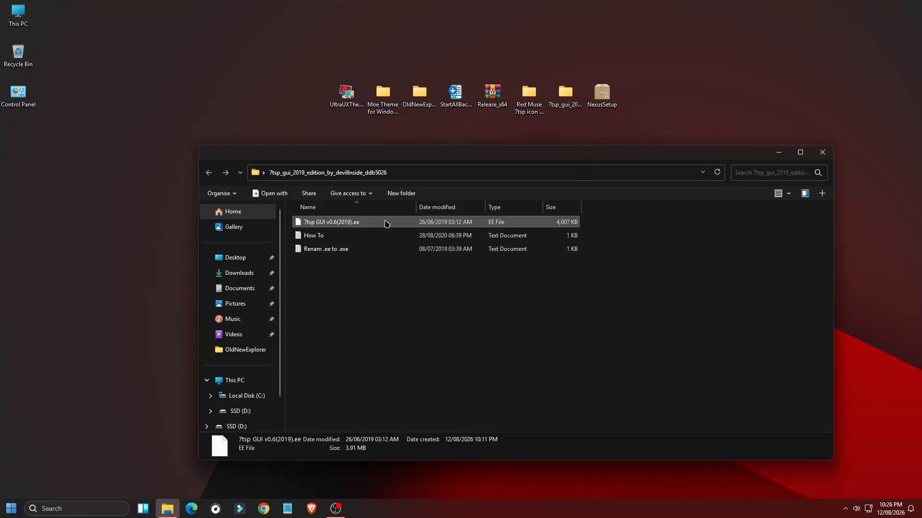
{"action": "left_click", "coordinate": [357, 221]}
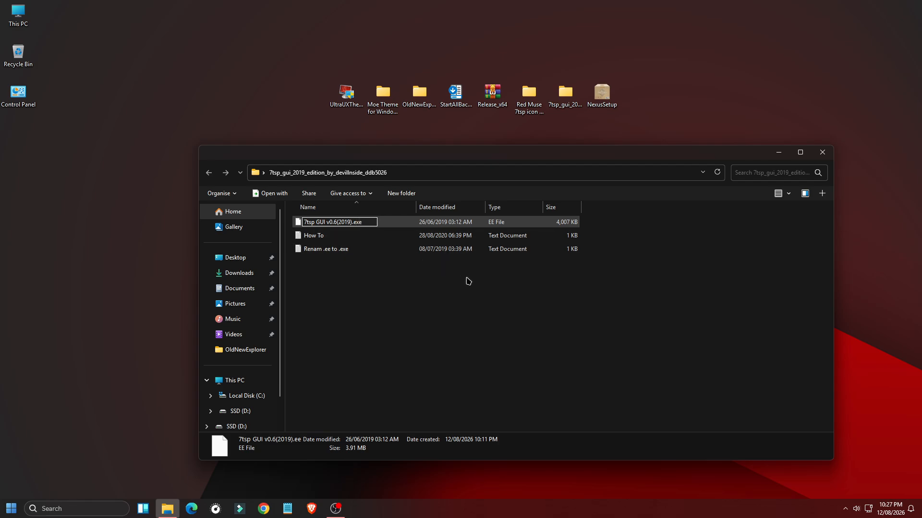
{"action": "key", "text": "Return"}
{"action": "left_click", "coordinate": [504, 259]}
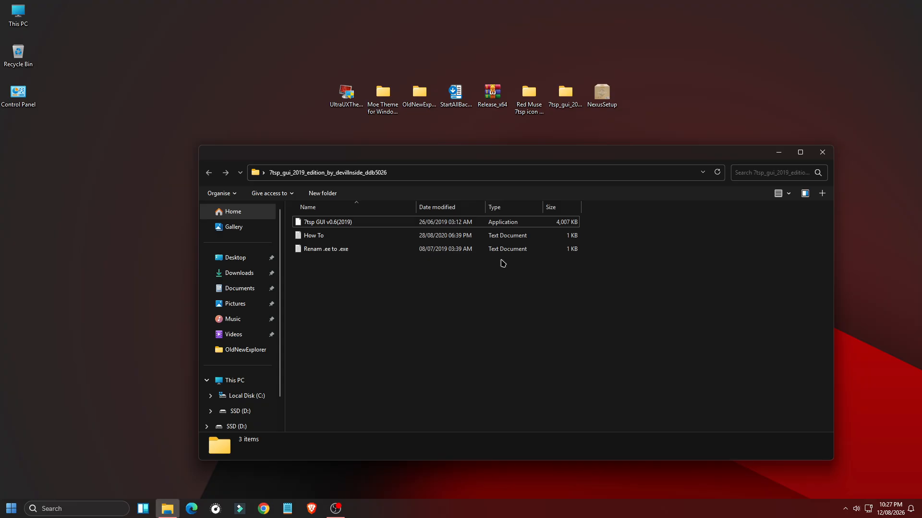
- Preview the 7tsp EXTRAS control panel and winver.7z pack in 7tsp GUI and patch Windows with it
{"action": "double_click", "coordinate": [406, 221]}
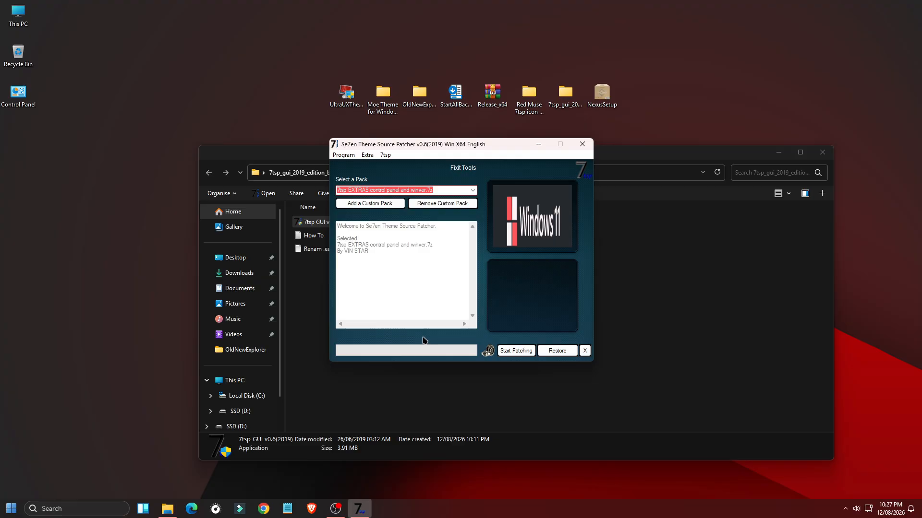
{"action": "left_click", "coordinate": [514, 236]}
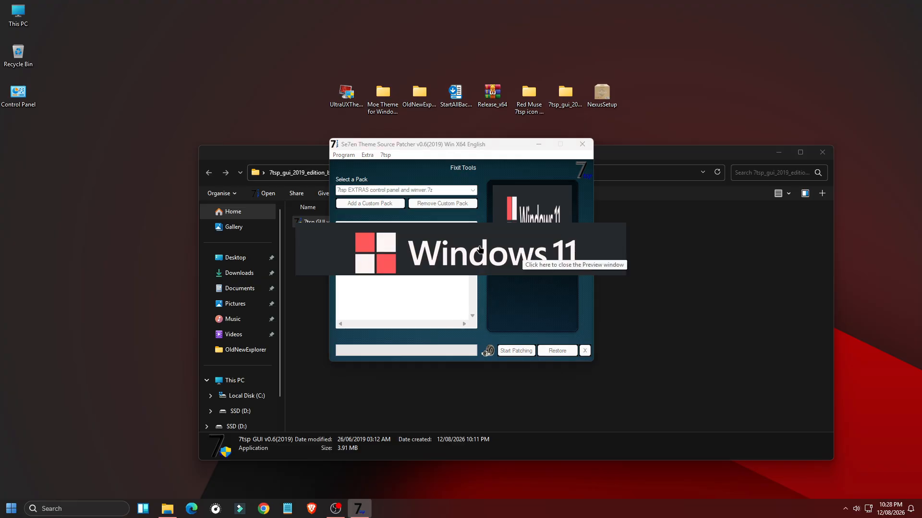
{"action": "left_click", "coordinate": [519, 251]}
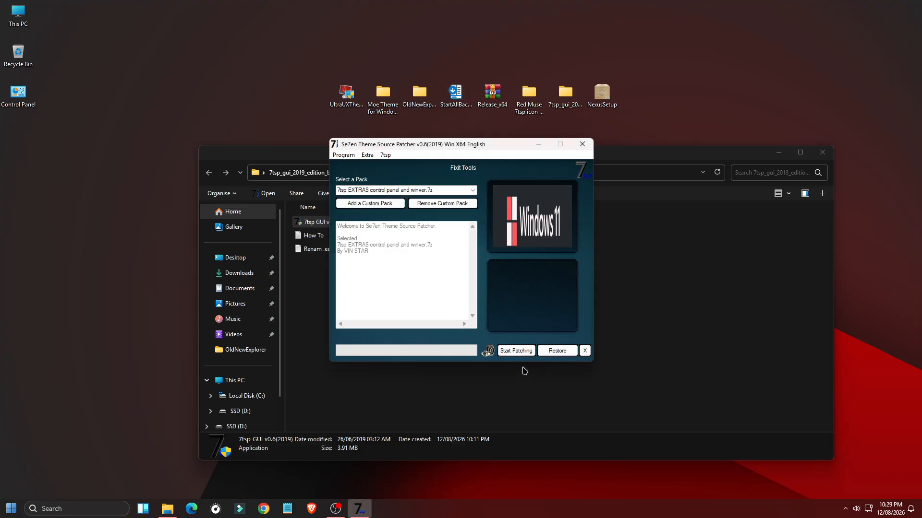
{"action": "left_click", "coordinate": [515, 350]}
{"action": "left_click", "coordinate": [469, 302]}
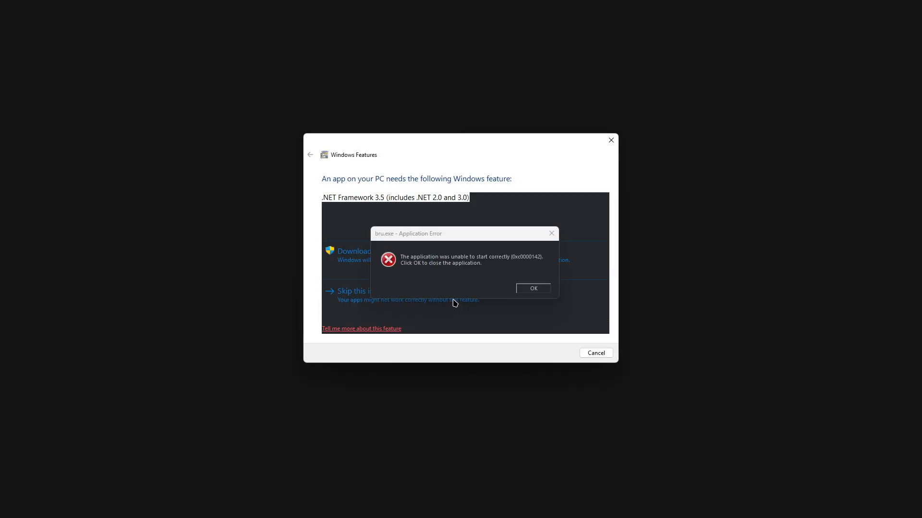
{"action": "left_click", "coordinate": [543, 290]}
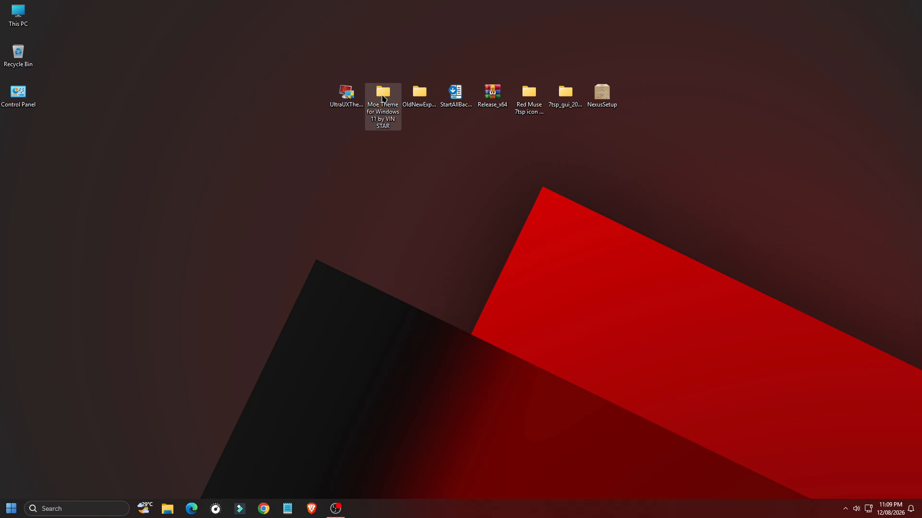
- Copy the Moe StartMenu visual style file from the Start Menu\Style folder inside the desktop's Moe theme folder
{"action": "double_click", "coordinate": [387, 100]}
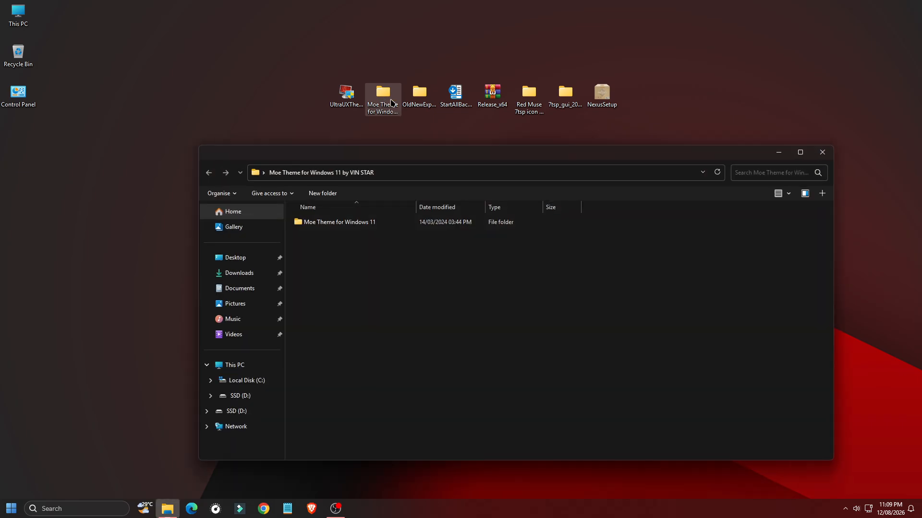
{"action": "double_click", "coordinate": [370, 221]}
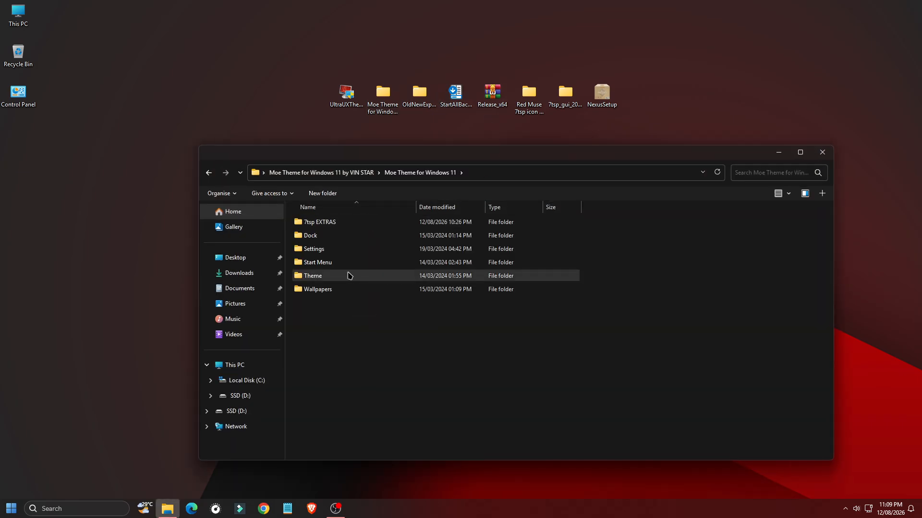
{"action": "double_click", "coordinate": [349, 263]}
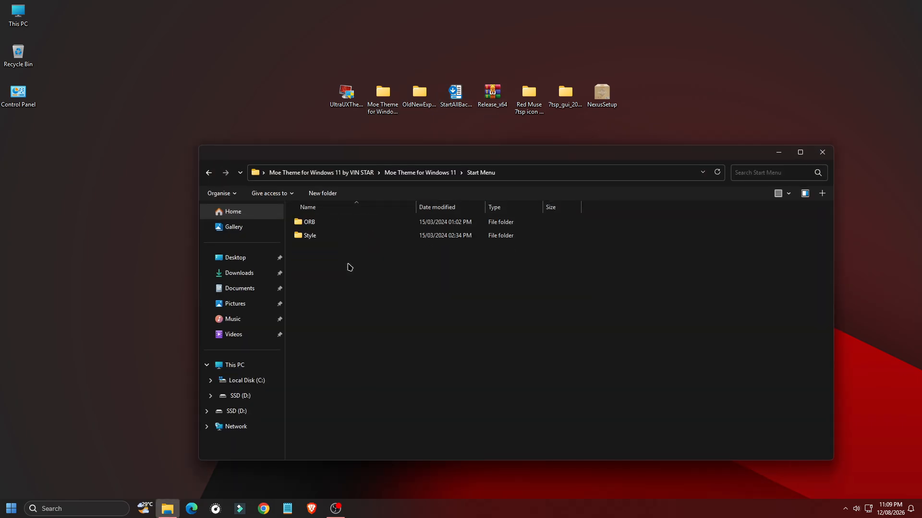
{"action": "double_click", "coordinate": [361, 235]}
{"action": "left_click", "coordinate": [375, 223]}
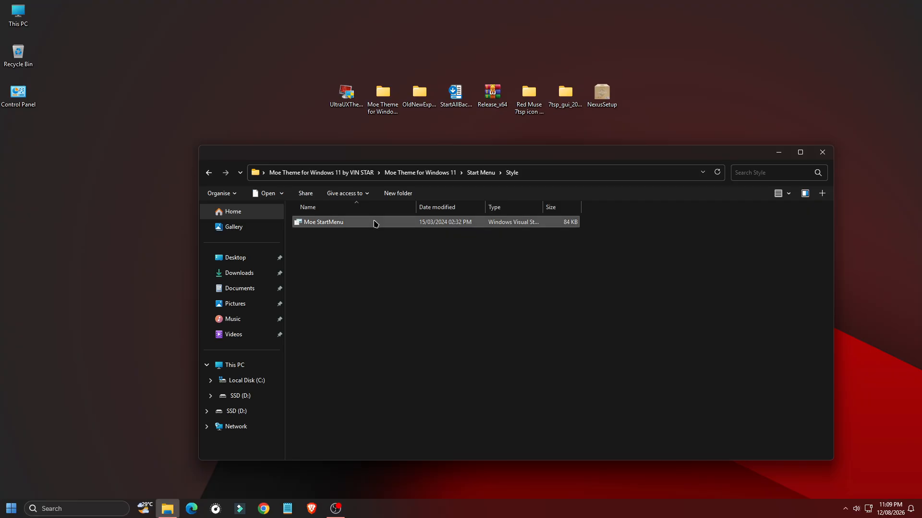
{"action": "right_click", "coordinate": [376, 224]}
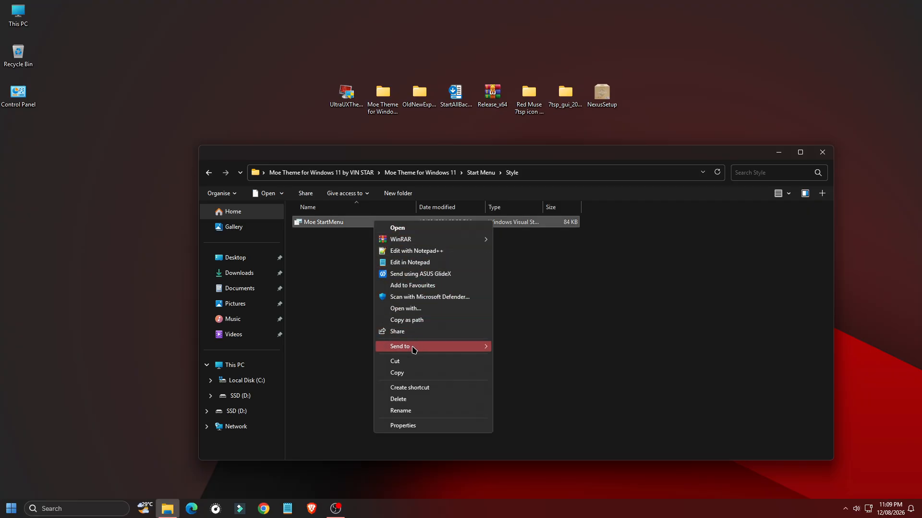
{"action": "left_click", "coordinate": [411, 374]}
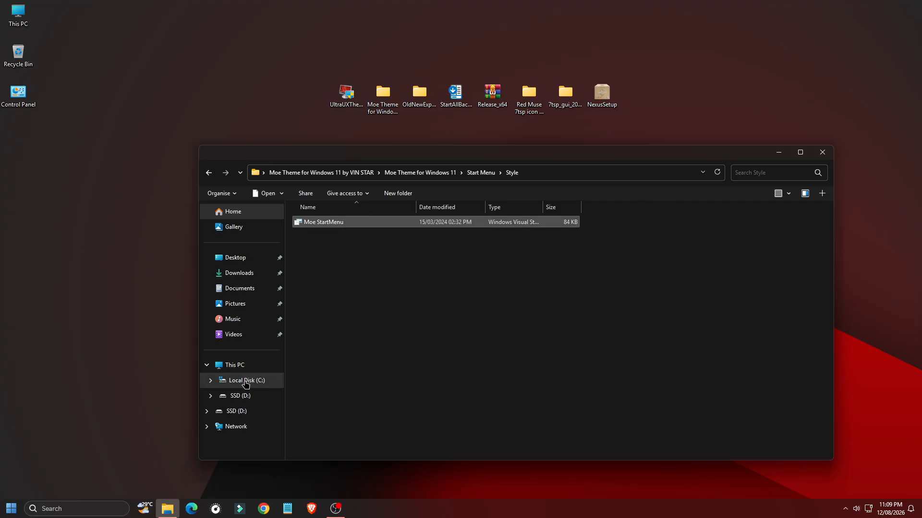
- Paste the copied Moe StartMenu file into C:\Program Files\StartAllBack\Styles and close the folder window
{"action": "left_click", "coordinate": [247, 380]}
{"action": "double_click", "coordinate": [521, 230]}
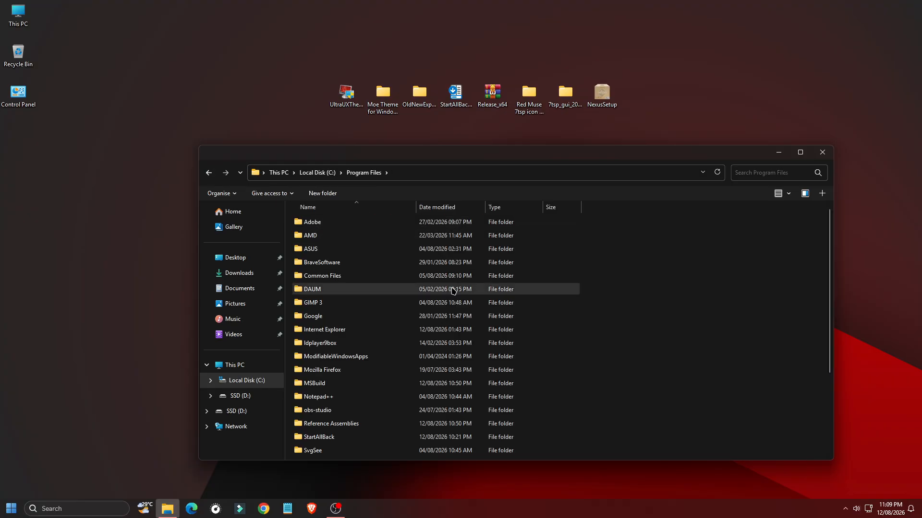
{"action": "double_click", "coordinate": [365, 438]}
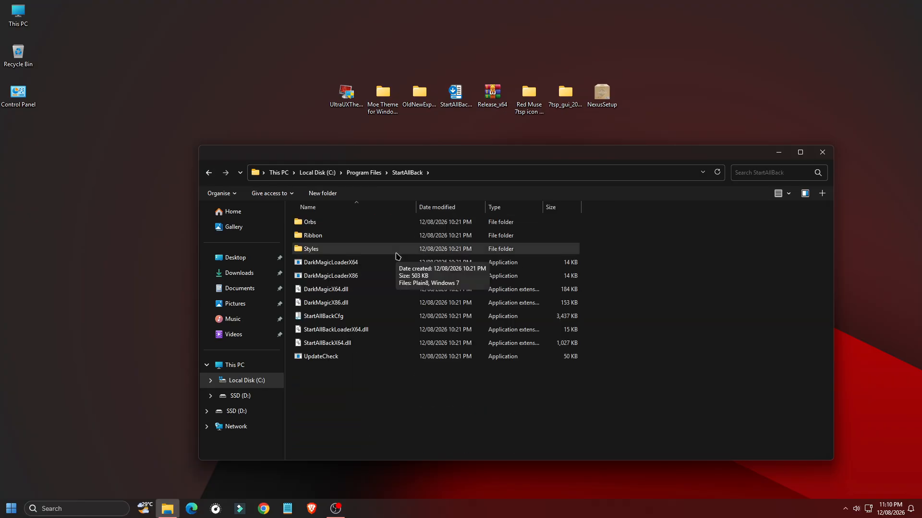
{"action": "double_click", "coordinate": [397, 253]}
{"action": "right_click", "coordinate": [382, 261]}
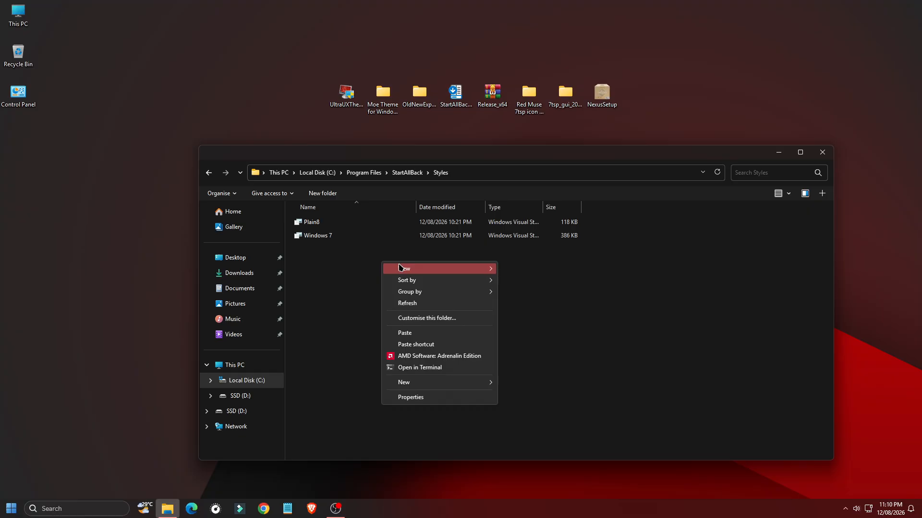
{"action": "left_click", "coordinate": [420, 332]}
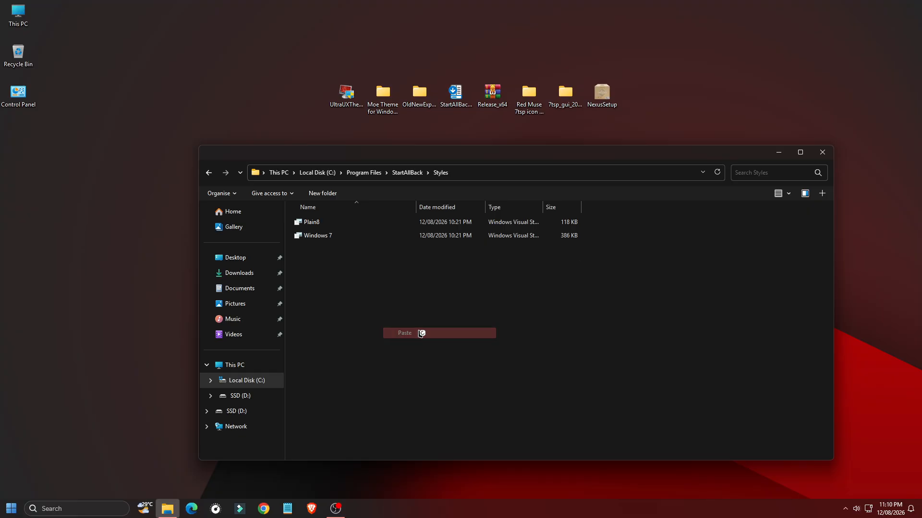
{"action": "left_click", "coordinate": [197, 190]}
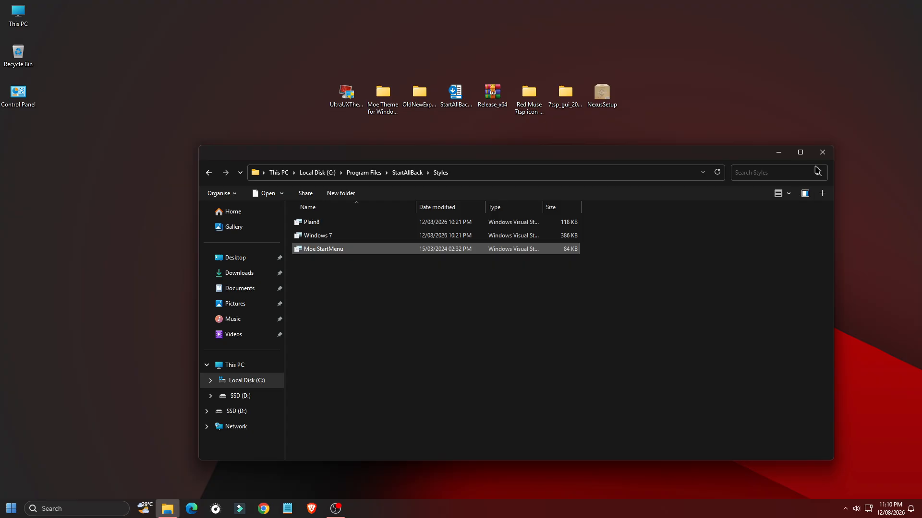
{"action": "left_click", "coordinate": [823, 153]}
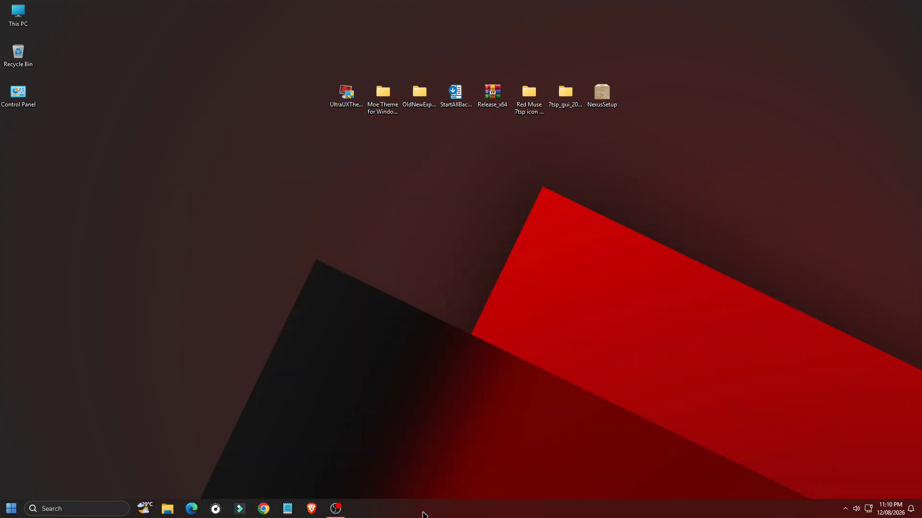
- In the StartAllBack configuration, set the visual style of both the taskbar and the Start menu to Moe StartMenu
{"action": "right_click", "coordinate": [423, 513]}
{"action": "left_click", "coordinate": [450, 503]}
{"action": "left_click", "coordinate": [432, 186]}
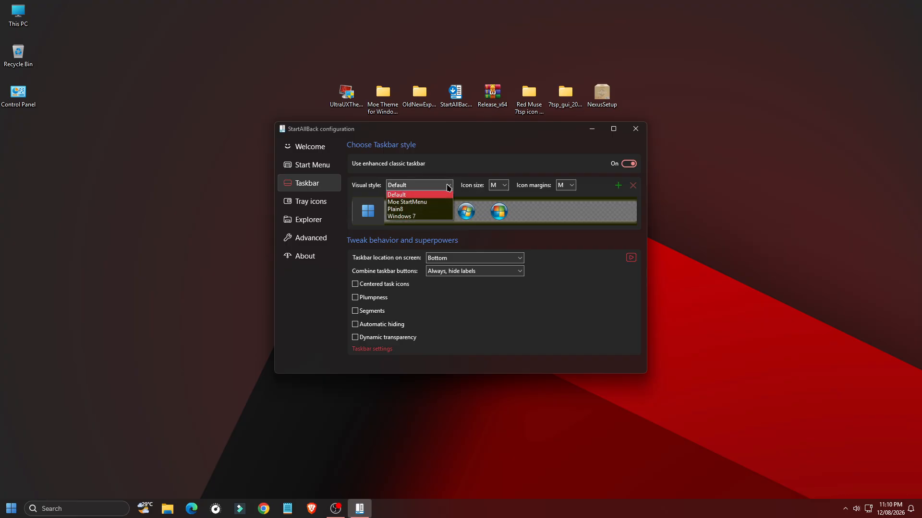
{"action": "left_click", "coordinate": [412, 206]}
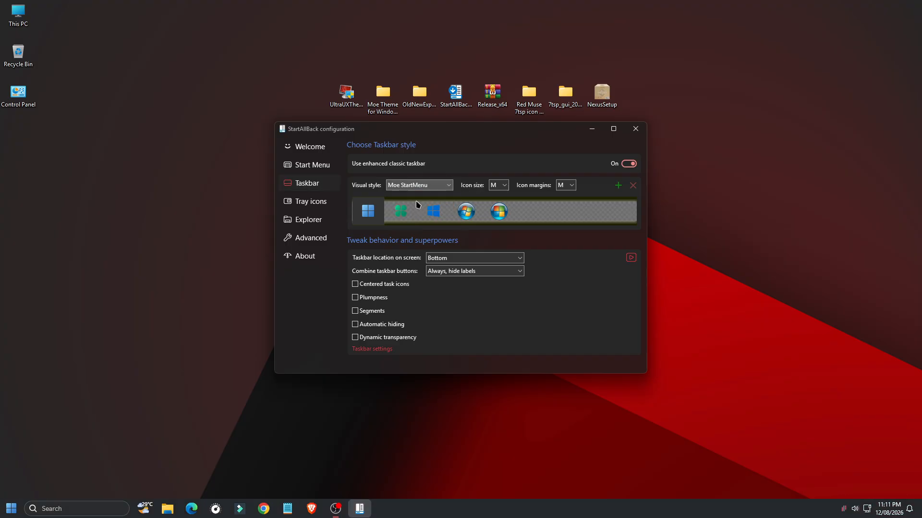
{"action": "left_click", "coordinate": [317, 166]}
{"action": "left_click", "coordinate": [437, 186]}
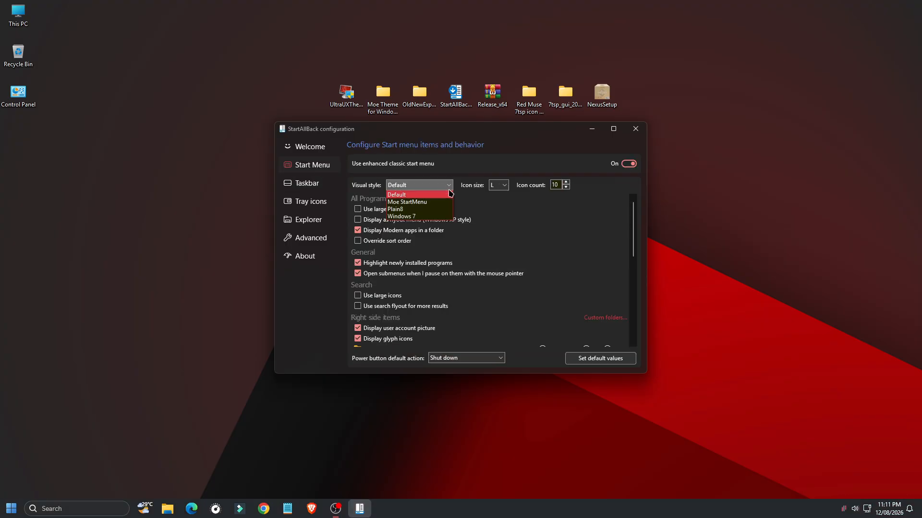
{"action": "left_click", "coordinate": [436, 202]}
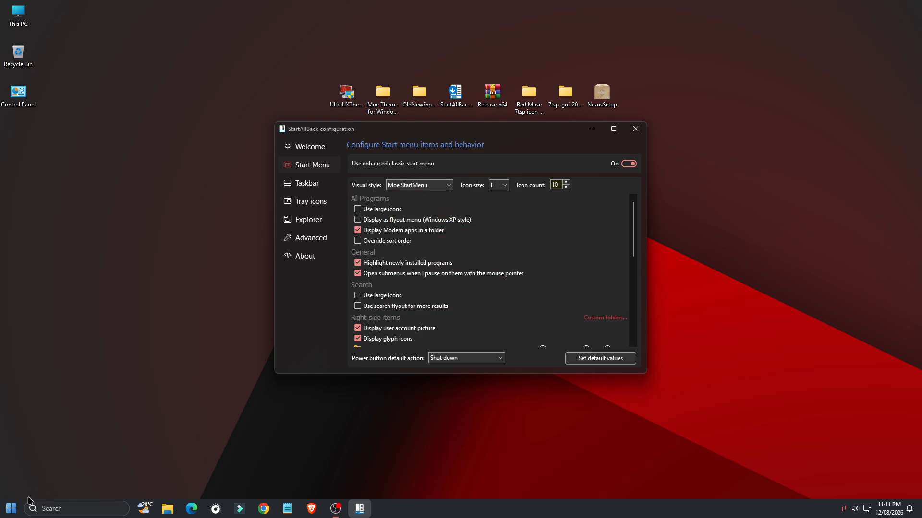
- Check the Start menu's look with the Moe StartMenu style and close the StartAllBack configuration
{"action": "left_click", "coordinate": [11, 508]}
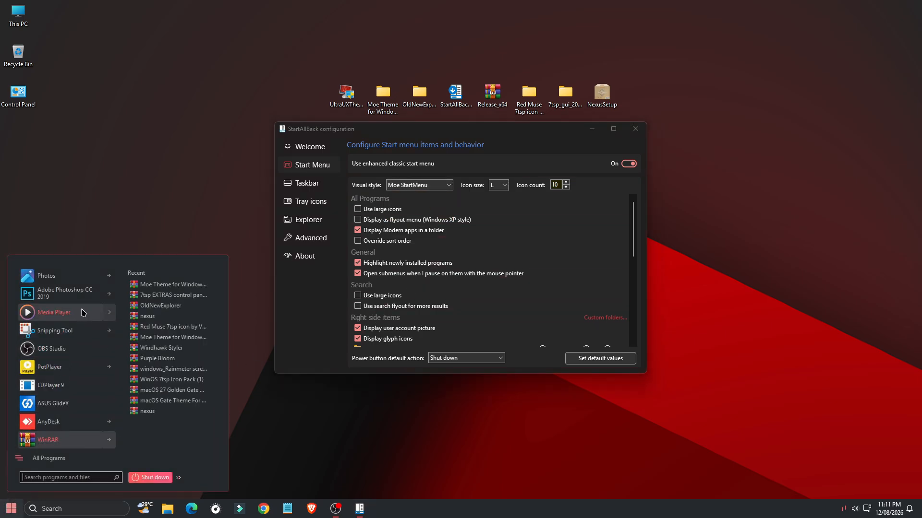
{"action": "left_click", "coordinate": [268, 428]}
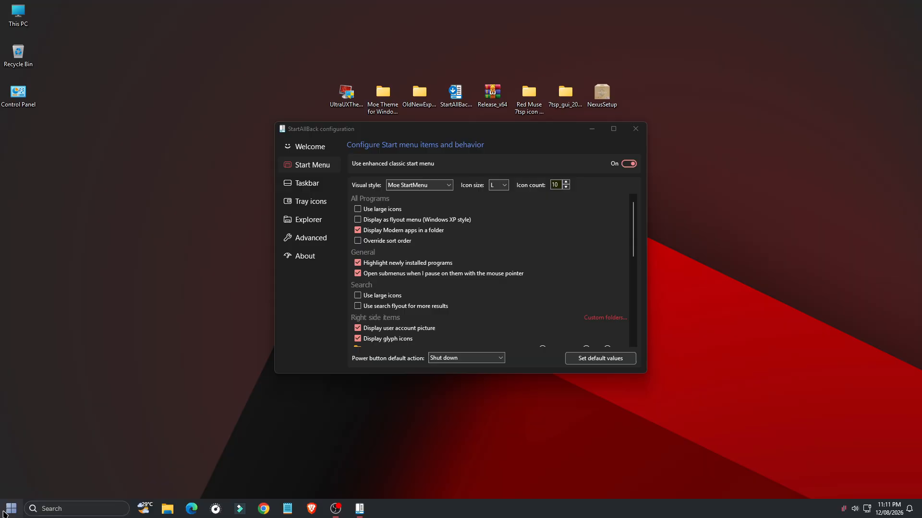
{"action": "left_click", "coordinate": [635, 128]}
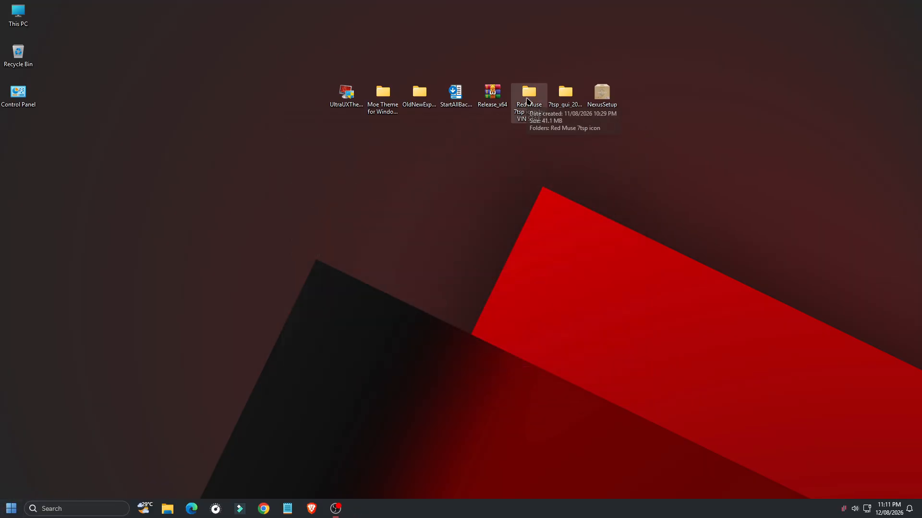
- Rename the "7TSP Red Muse.7z remove" file in the Red Muse icon pack's 7tsp icone folder to 7TSP Red Muse.7z and close the folder
{"action": "double_click", "coordinate": [529, 95]}
{"action": "double_click", "coordinate": [343, 222]}
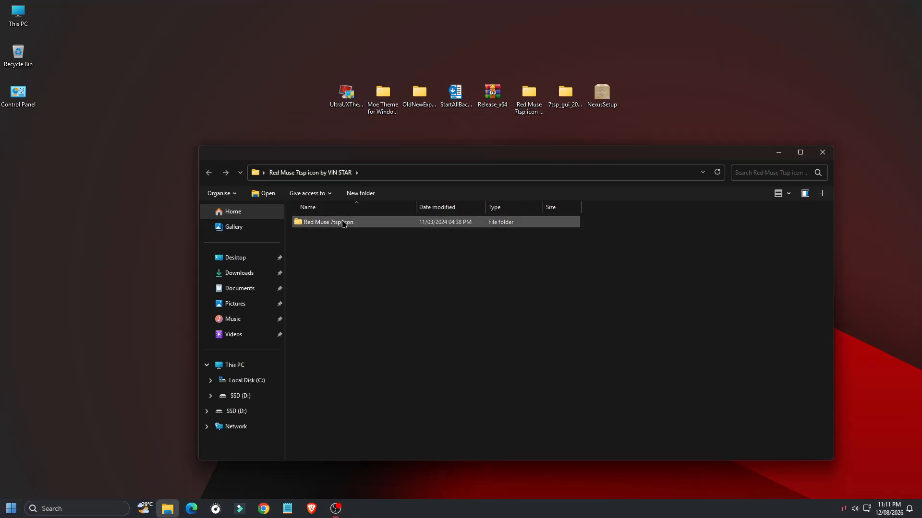
{"action": "double_click", "coordinate": [343, 223]}
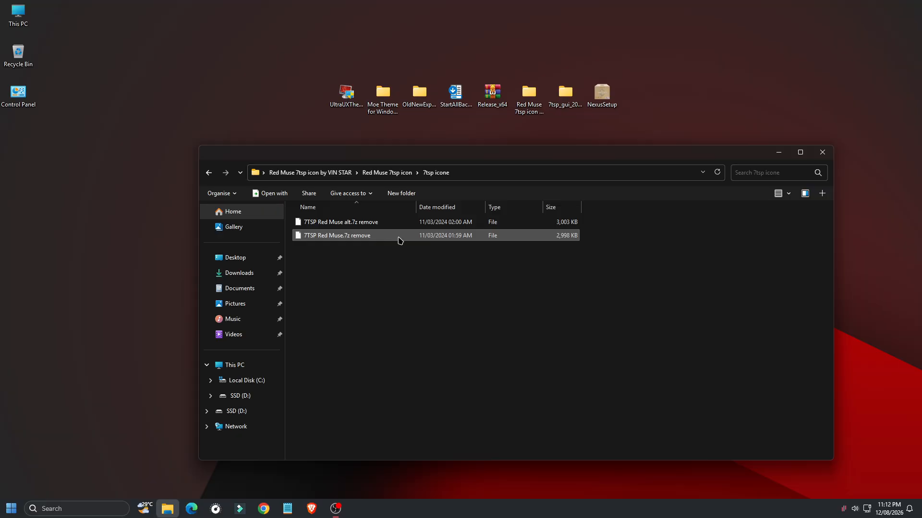
{"action": "key", "text": "F2"}
{"action": "left_click", "coordinate": [374, 236]}
{"action": "key", "text": "BackSpace"}
{"action": "key", "text": "BackSpace"}
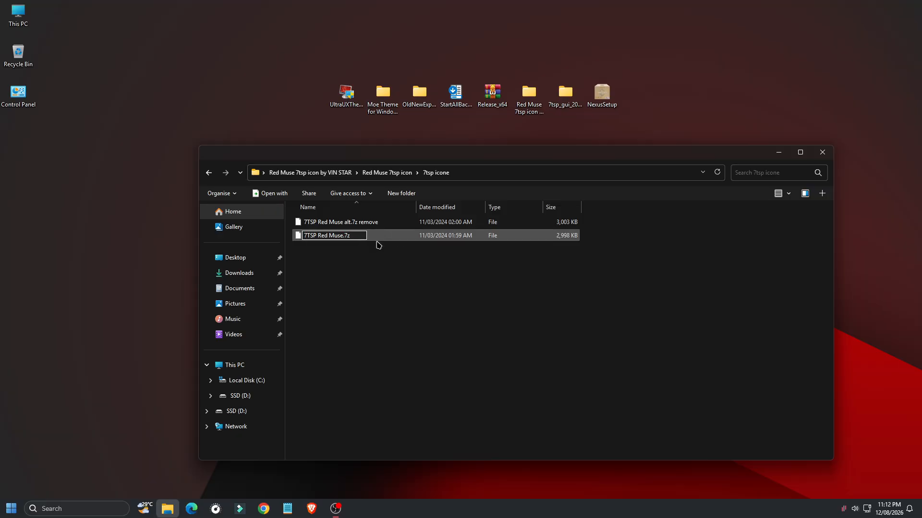
{"action": "left_click", "coordinate": [396, 308]}
{"action": "left_click", "coordinate": [821, 152]}
- Add 7TSP Red Muse.7z from the 7tsp icone folder as a custom pack in 7tsp GUI and patch Windows with it
{"action": "double_click", "coordinate": [561, 93]}
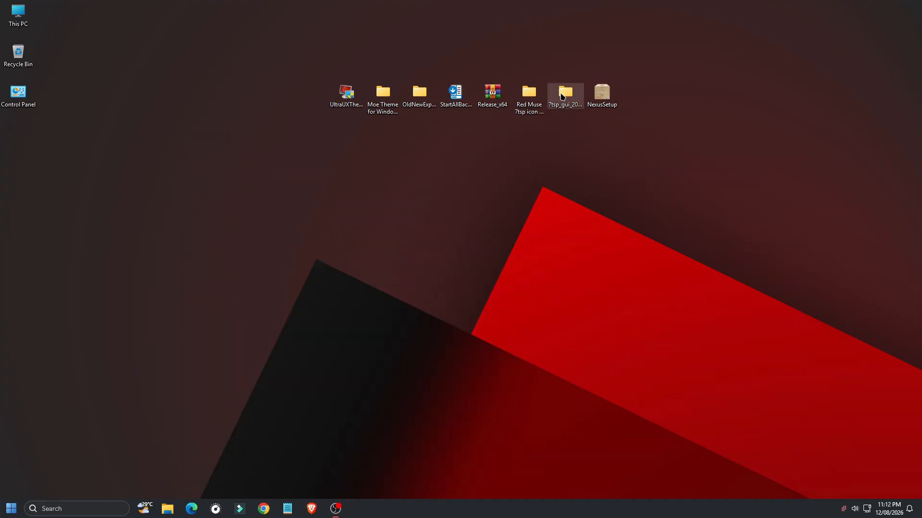
{"action": "double_click", "coordinate": [336, 224]}
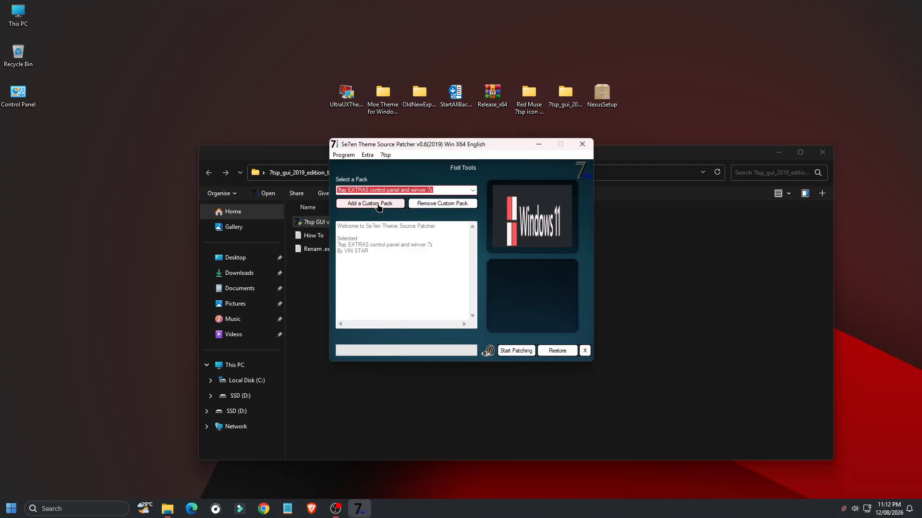
{"action": "left_click", "coordinate": [380, 205]}
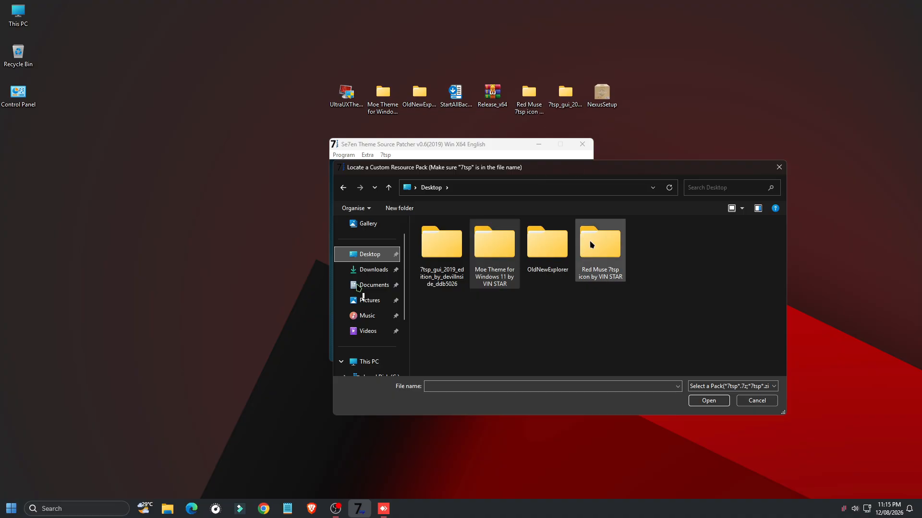
{"action": "double_click", "coordinate": [605, 271]}
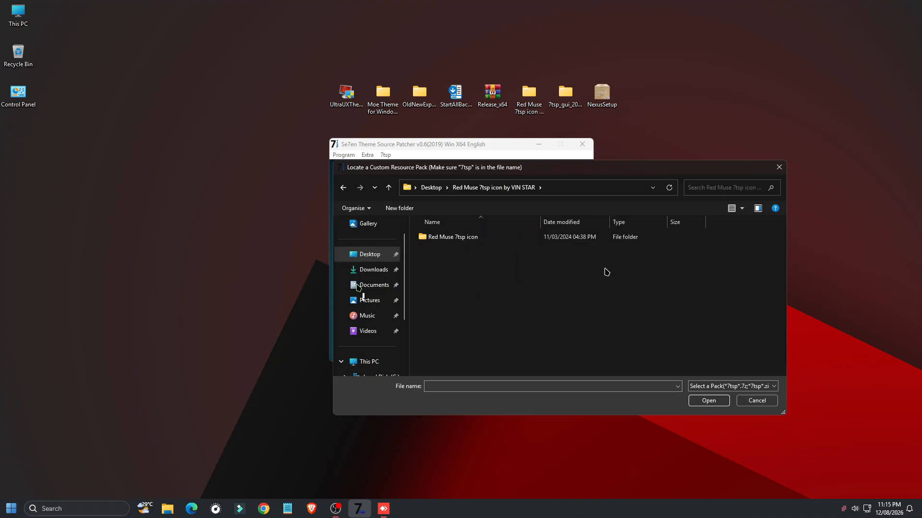
{"action": "double_click", "coordinate": [451, 238]}
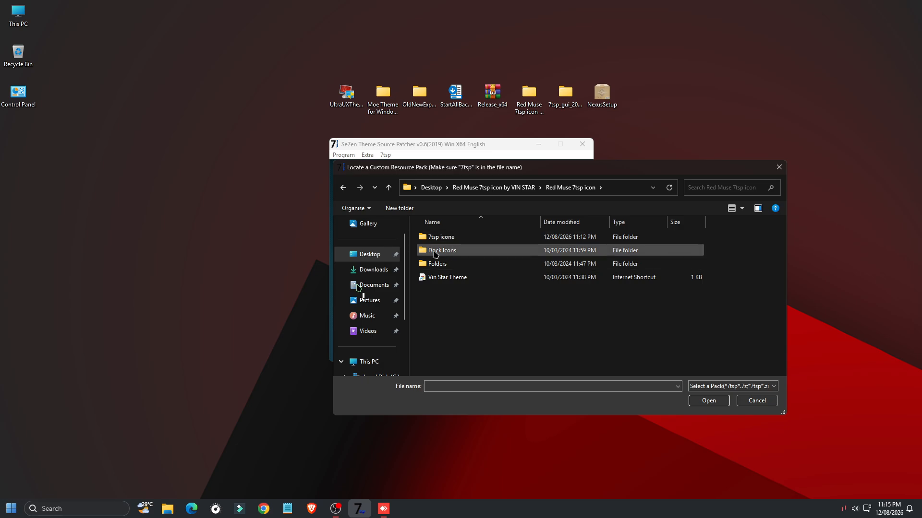
{"action": "double_click", "coordinate": [435, 238]}
{"action": "left_click", "coordinate": [437, 238]}
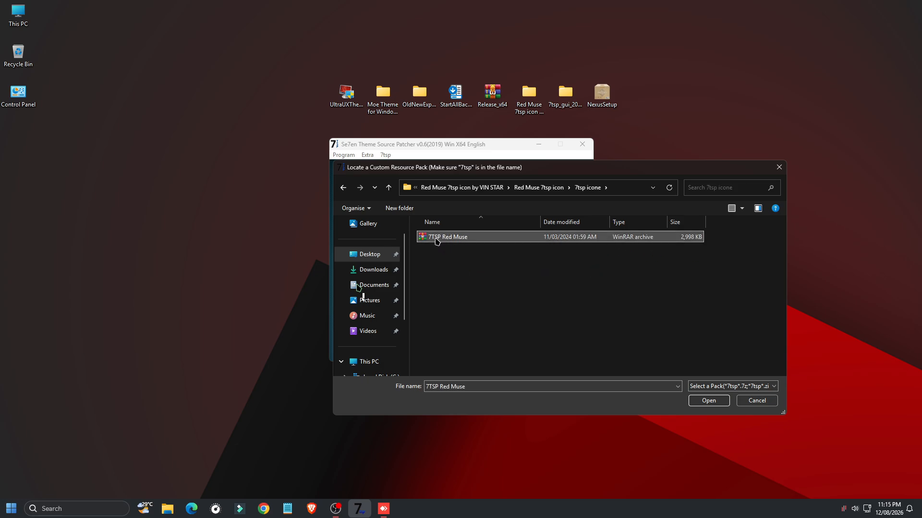
{"action": "left_click", "coordinate": [708, 401]}
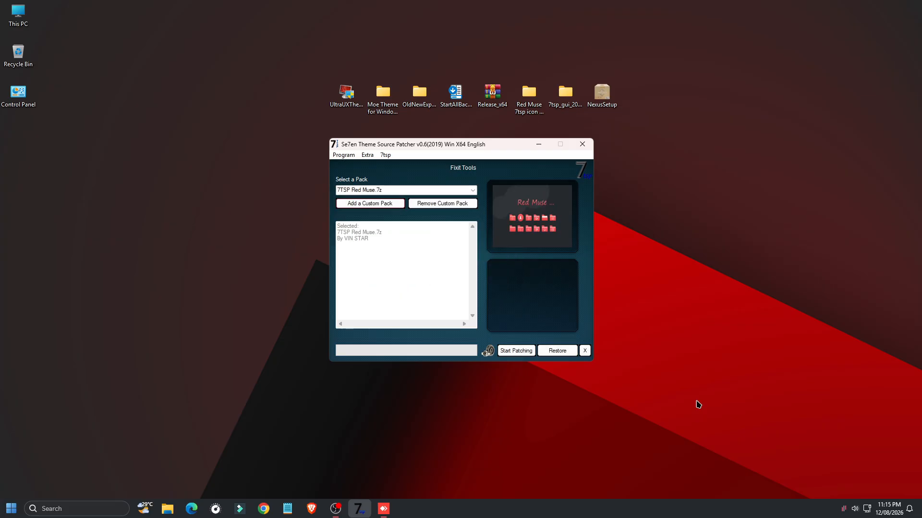
{"action": "left_click", "coordinate": [510, 351]}
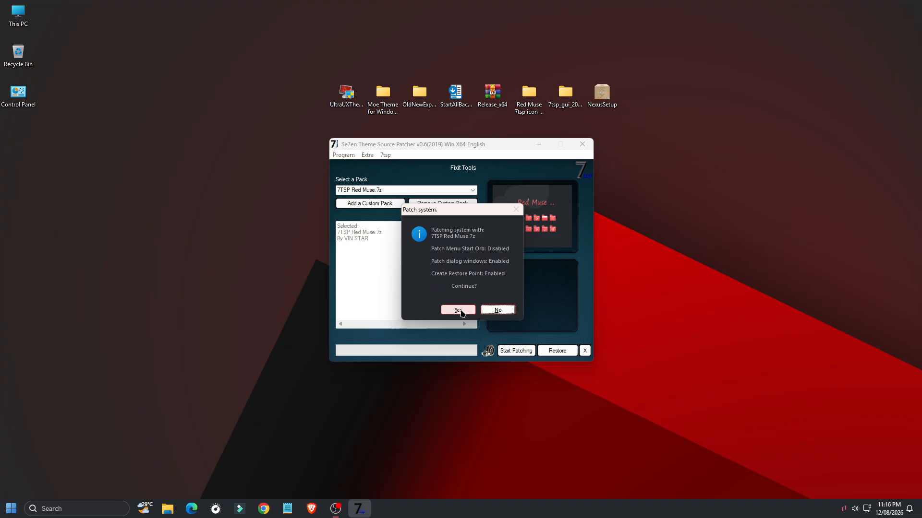
{"action": "left_click", "coordinate": [458, 310]}
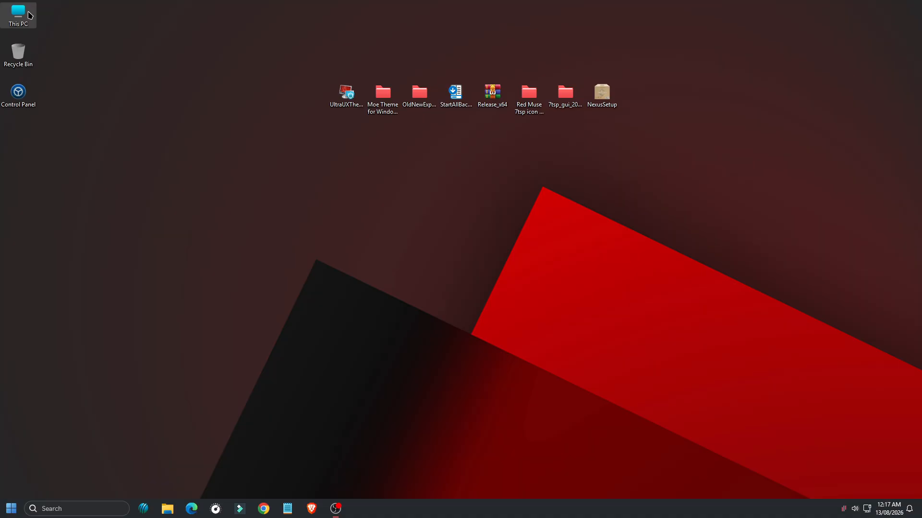
- Inspect the icons in This PC and the folder icons on Local Disk (C:), and close the window
{"action": "double_click", "coordinate": [19, 13]}
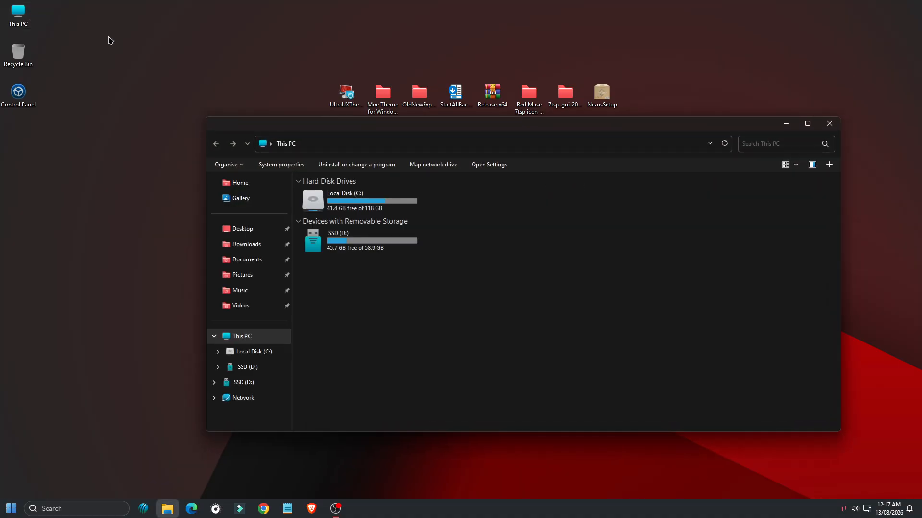
{"action": "double_click", "coordinate": [378, 197]}
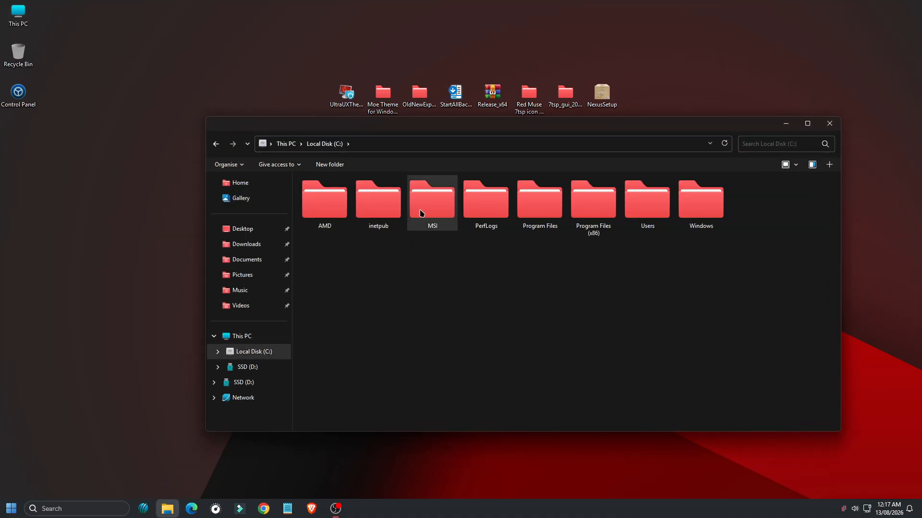
{"action": "left_click_drag", "start_coordinate": [743, 248], "coordinate": [305, 192]}
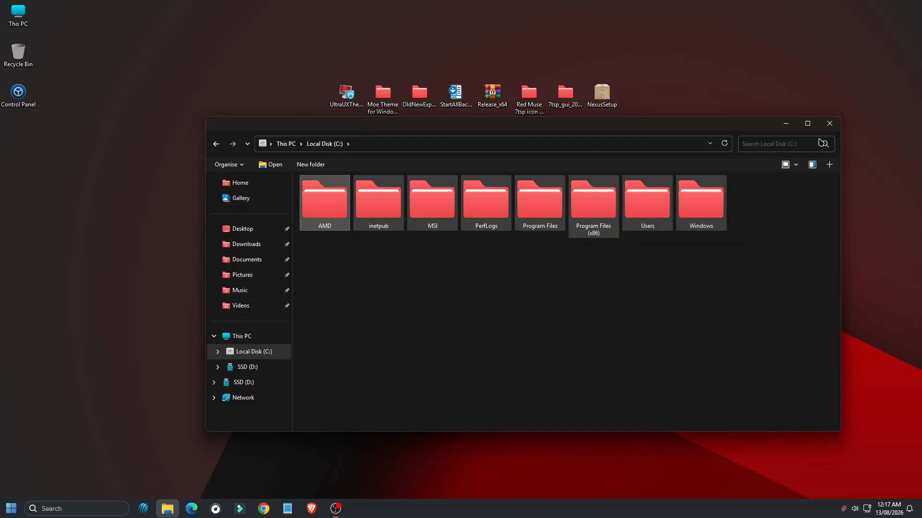
{"action": "left_click", "coordinate": [827, 127]}
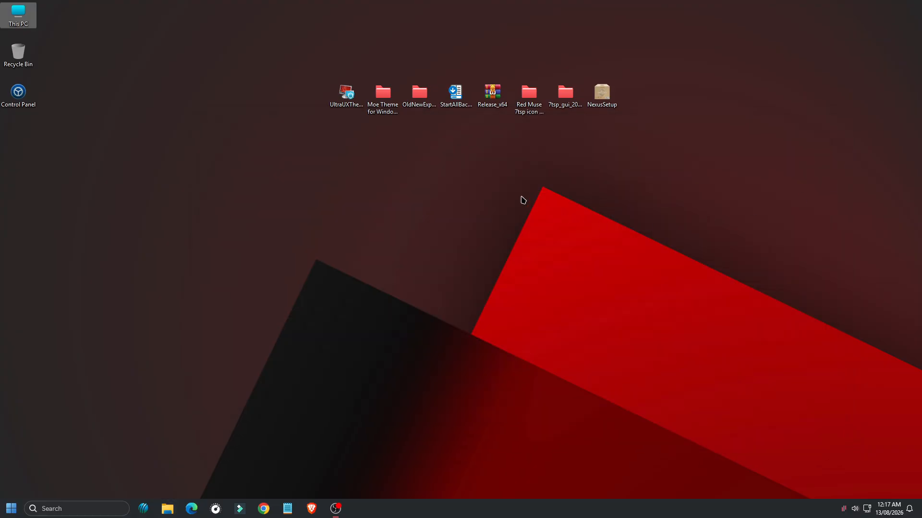
- Install Nexus 26.6 in English with the license accepted and the default Winstep folders, and launch it when setup finishes
{"action": "double_click", "coordinate": [603, 103]}
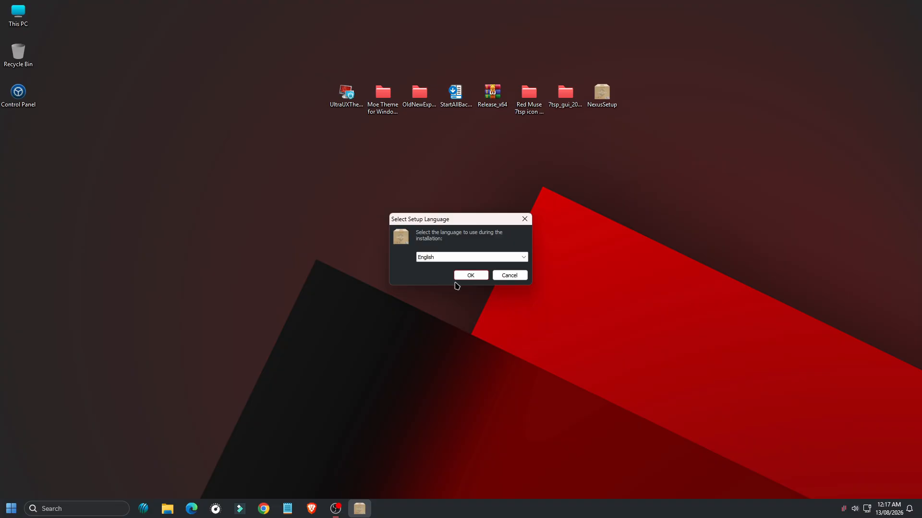
{"action": "left_click", "coordinate": [471, 274]}
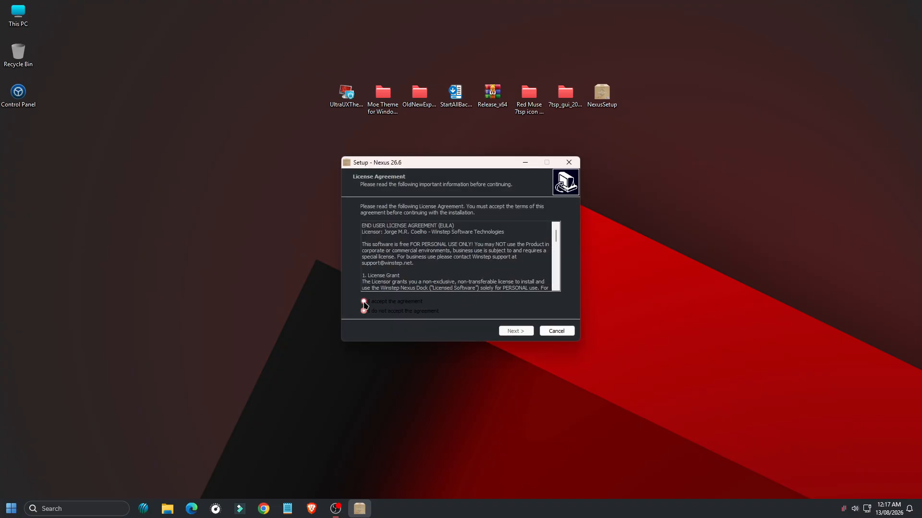
{"action": "left_click", "coordinate": [516, 331]}
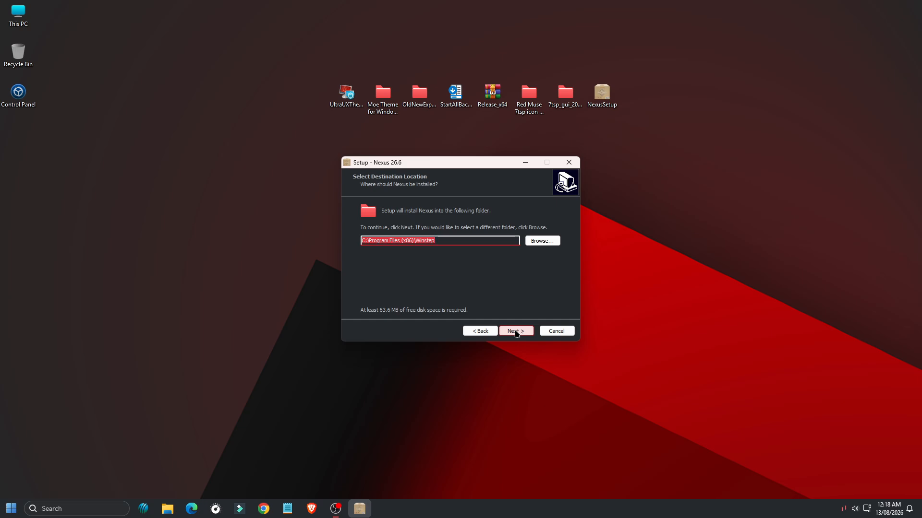
{"action": "left_click", "coordinate": [519, 334]}
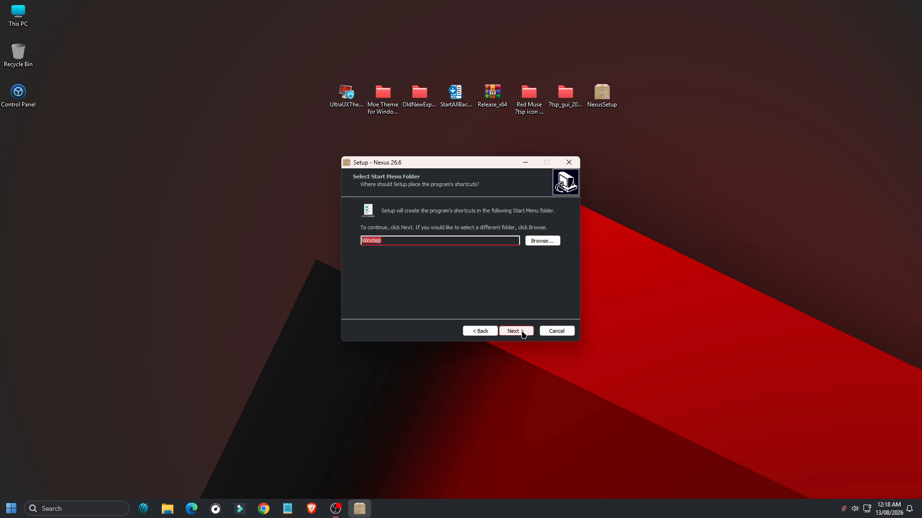
{"action": "left_click", "coordinate": [522, 333]}
{"action": "left_click", "coordinate": [517, 332]}
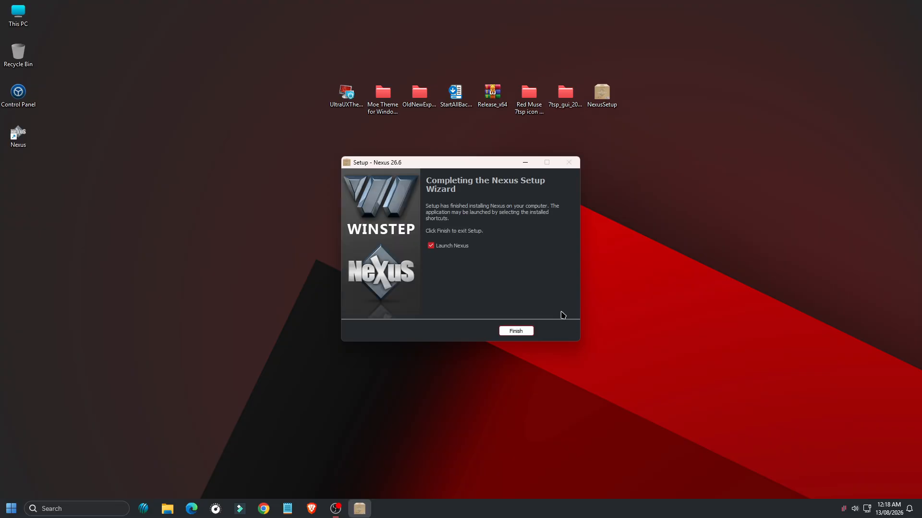
{"action": "left_click", "coordinate": [518, 335]}
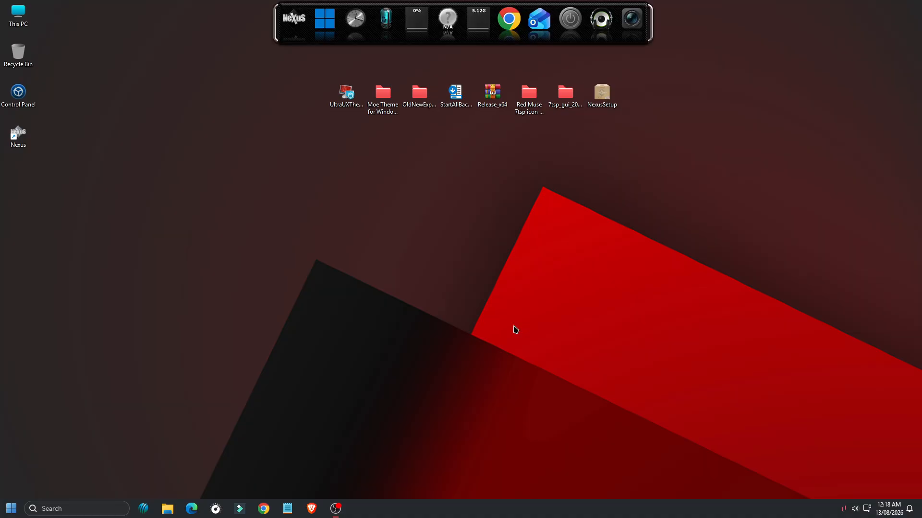
- Copy the Moe Background and Moe Black Background folders from the Moe theme's Dock > Backgrounds folder
{"action": "double_click", "coordinate": [383, 96]}
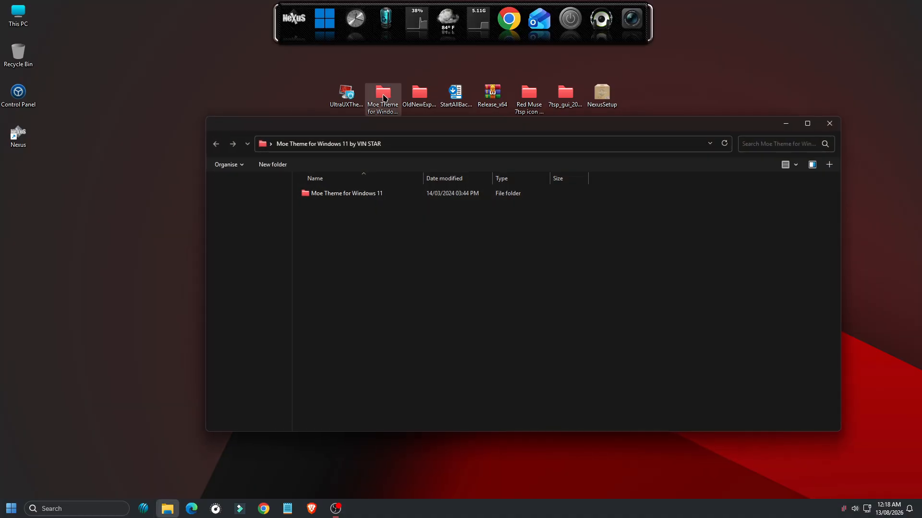
{"action": "double_click", "coordinate": [346, 193]}
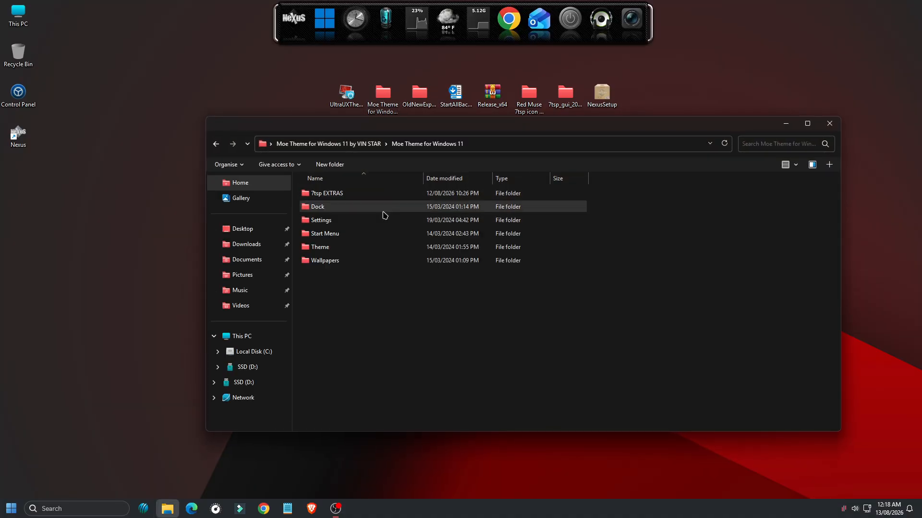
{"action": "double_click", "coordinate": [335, 209]}
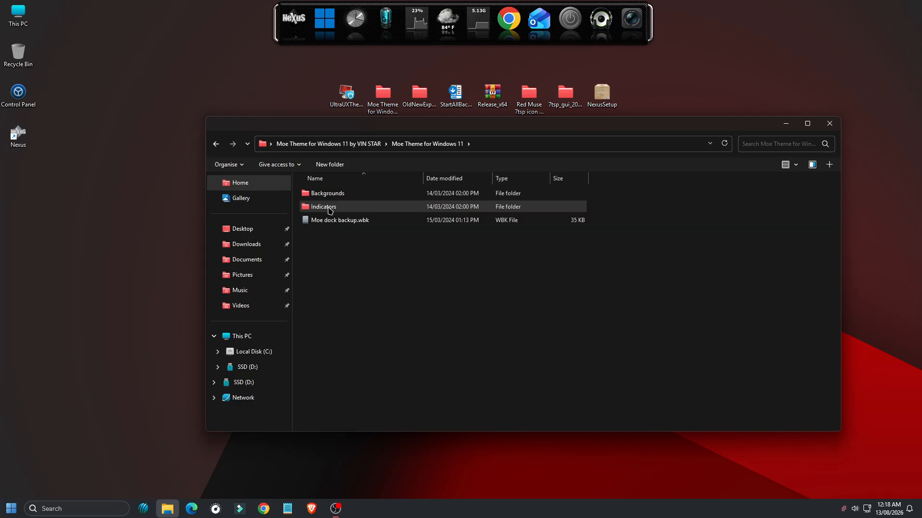
{"action": "double_click", "coordinate": [362, 196]}
{"action": "left_click_drag", "start_coordinate": [366, 242], "coordinate": [370, 192]}
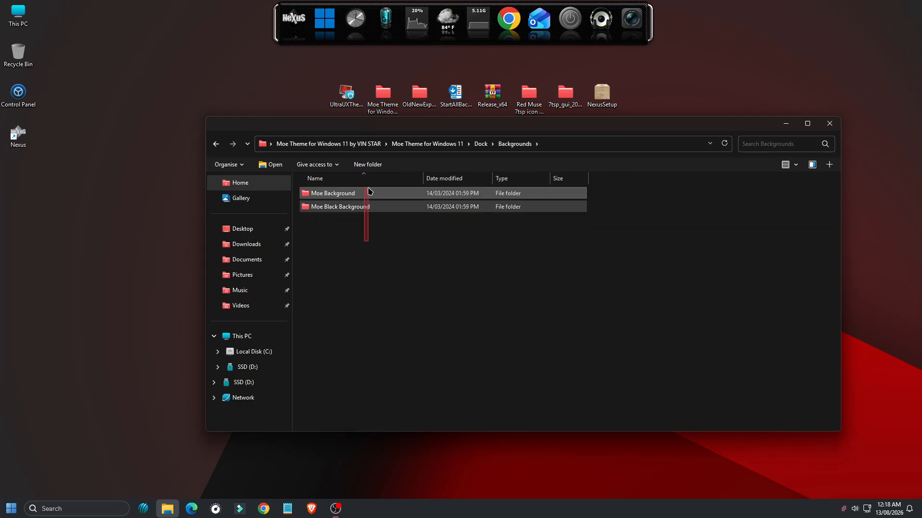
{"action": "right_click", "coordinate": [371, 198]}
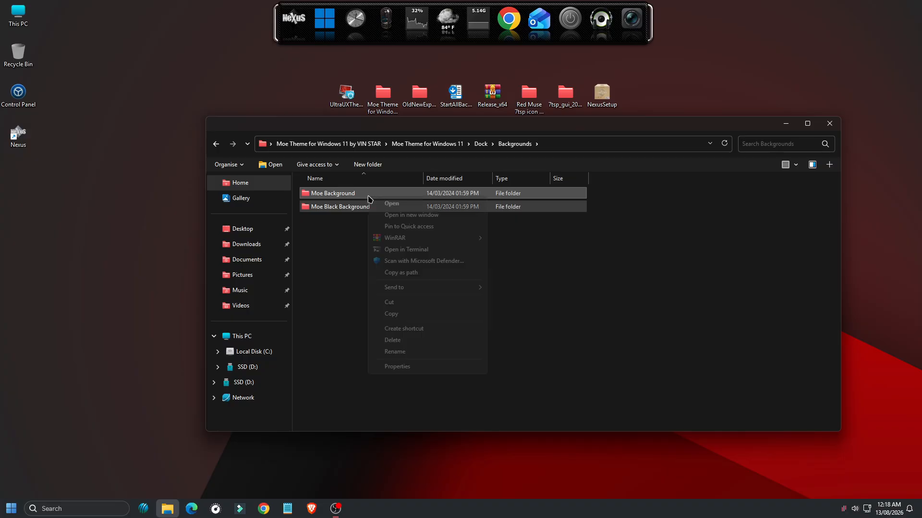
{"action": "left_click", "coordinate": [405, 314]}
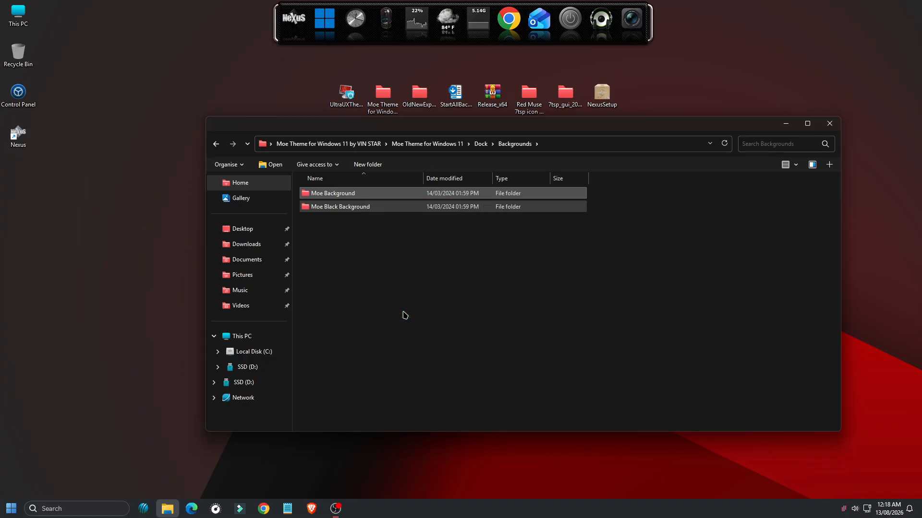
- Paste the two background folders into the NeXuS Backgrounds folder, reached through the Winstep shortcut in Documents
{"action": "double_click", "coordinate": [18, 16]}
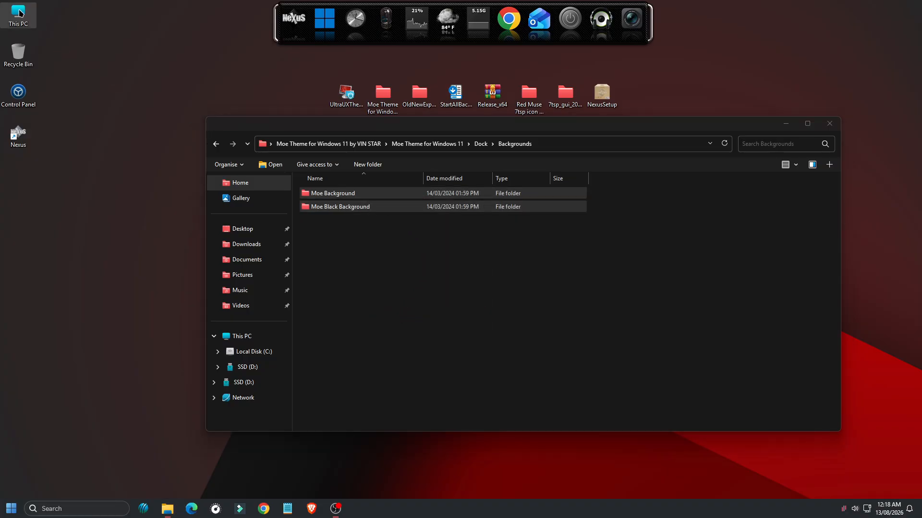
{"action": "left_click", "coordinate": [259, 272]}
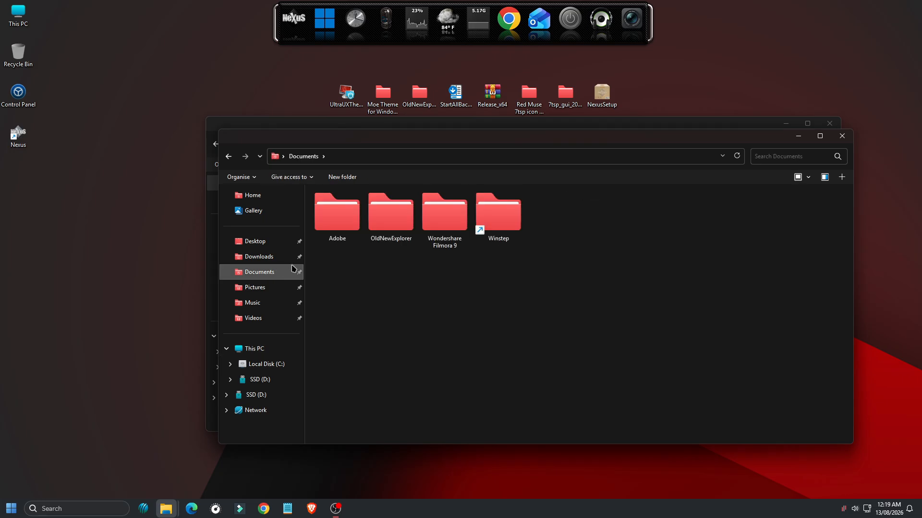
{"action": "double_click", "coordinate": [509, 223]}
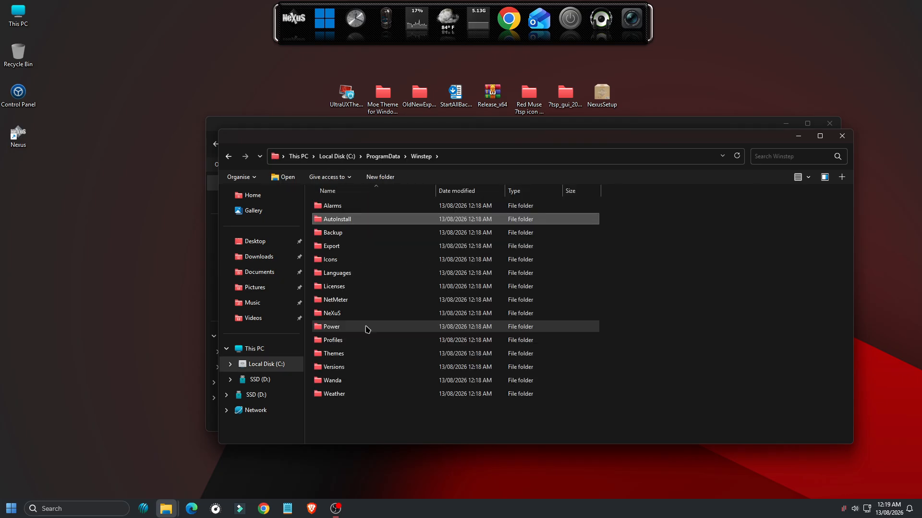
{"action": "double_click", "coordinate": [365, 317]}
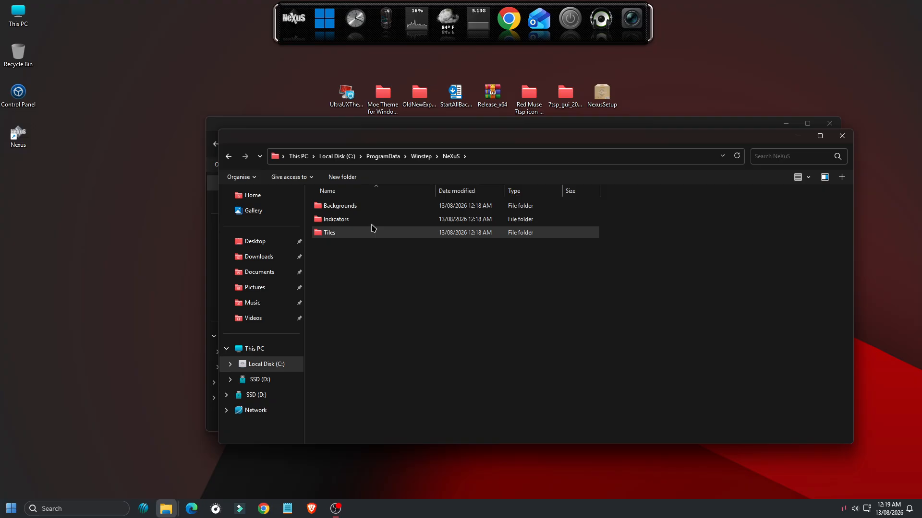
{"action": "double_click", "coordinate": [369, 207]}
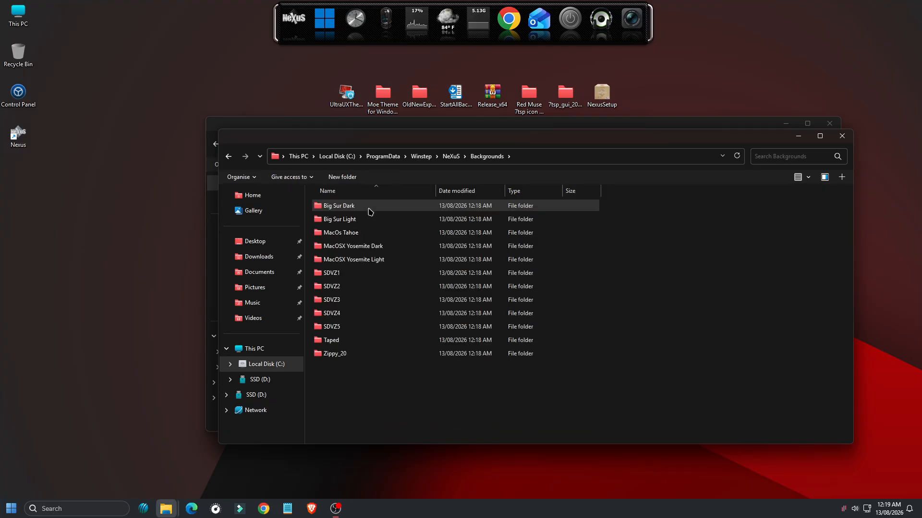
{"action": "right_click", "coordinate": [639, 239]}
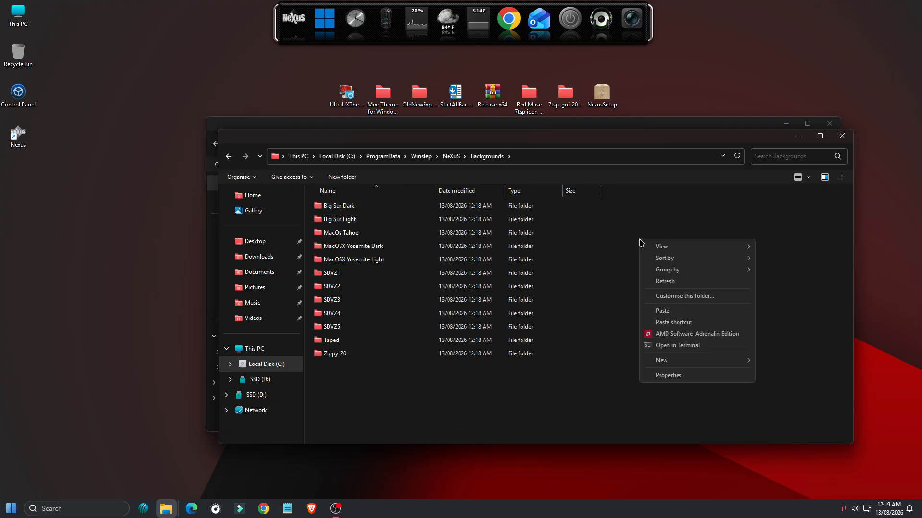
{"action": "left_click", "coordinate": [671, 311]}
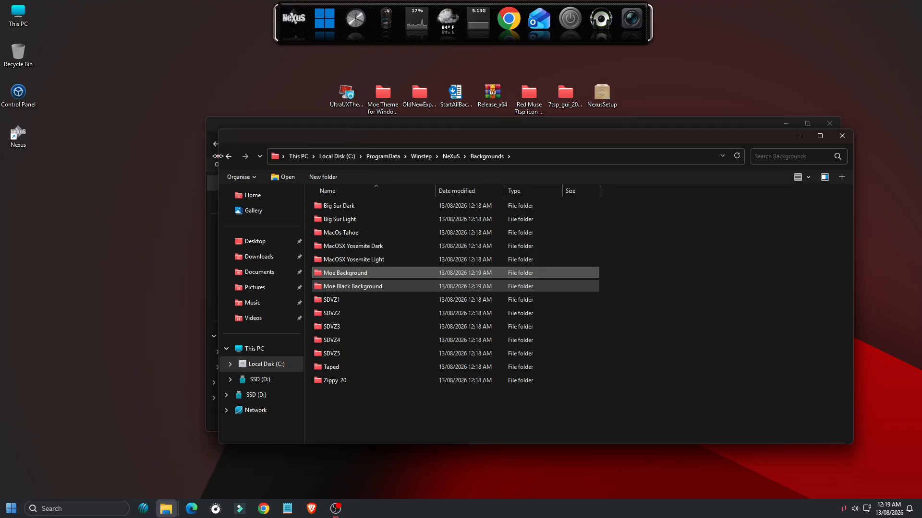
- Open the NeXuS Indicators folder and copy the Indicators image from the Moe theme's Dock > Indicators folder
{"action": "left_click", "coordinate": [229, 157]}
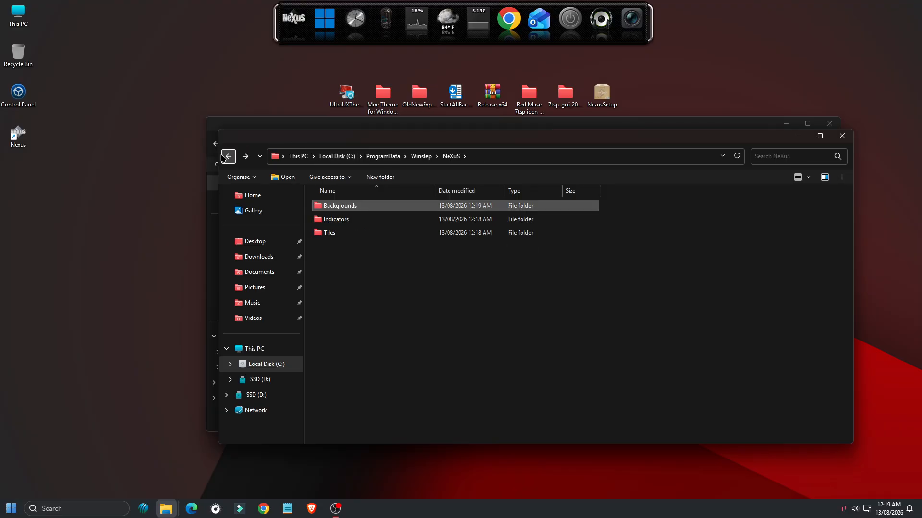
{"action": "double_click", "coordinate": [377, 220]}
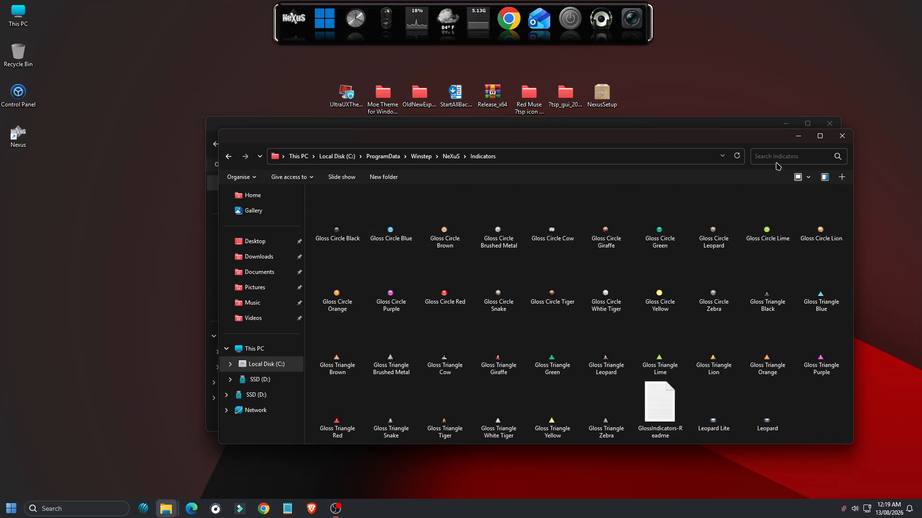
{"action": "left_click", "coordinate": [753, 126]}
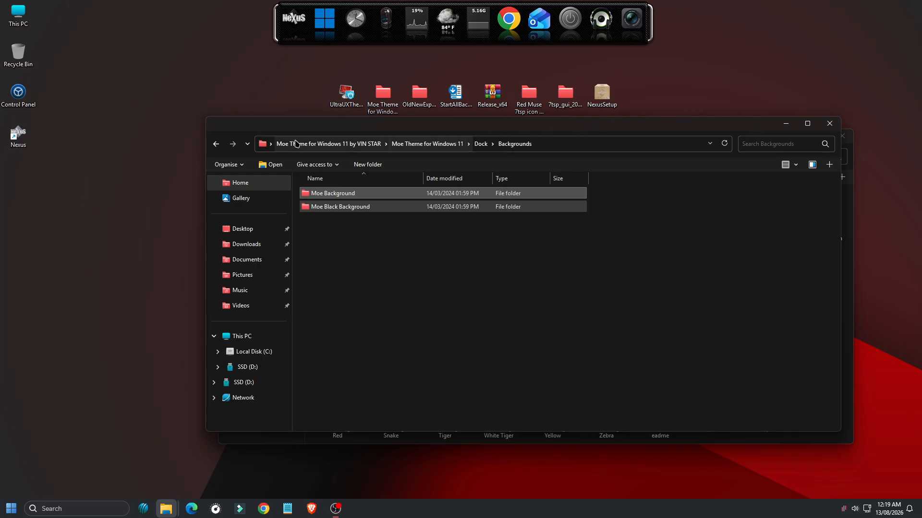
{"action": "left_click", "coordinate": [215, 143]}
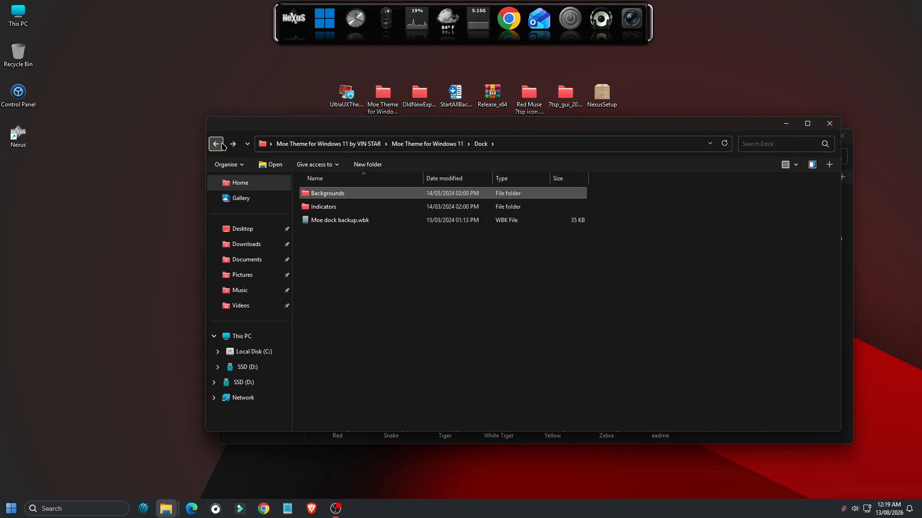
{"action": "double_click", "coordinate": [350, 206]}
{"action": "left_click", "coordinate": [334, 209]}
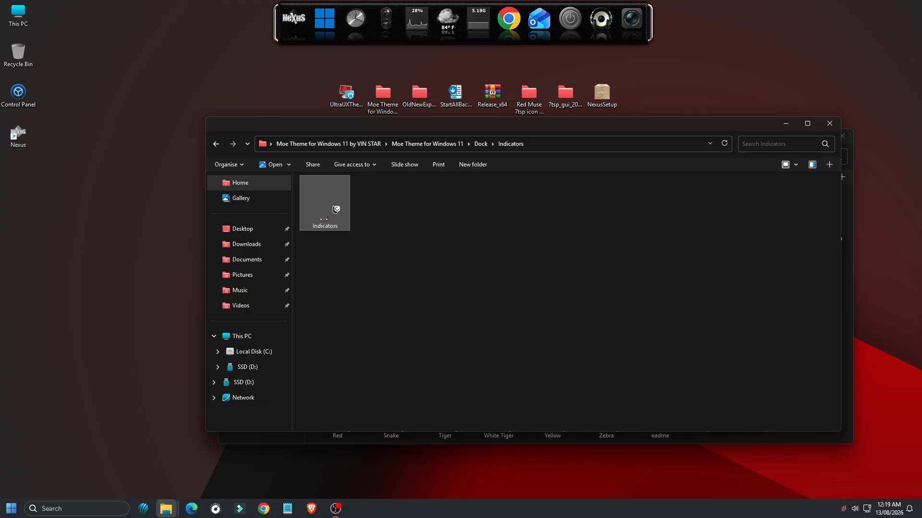
{"action": "right_click", "coordinate": [335, 210]}
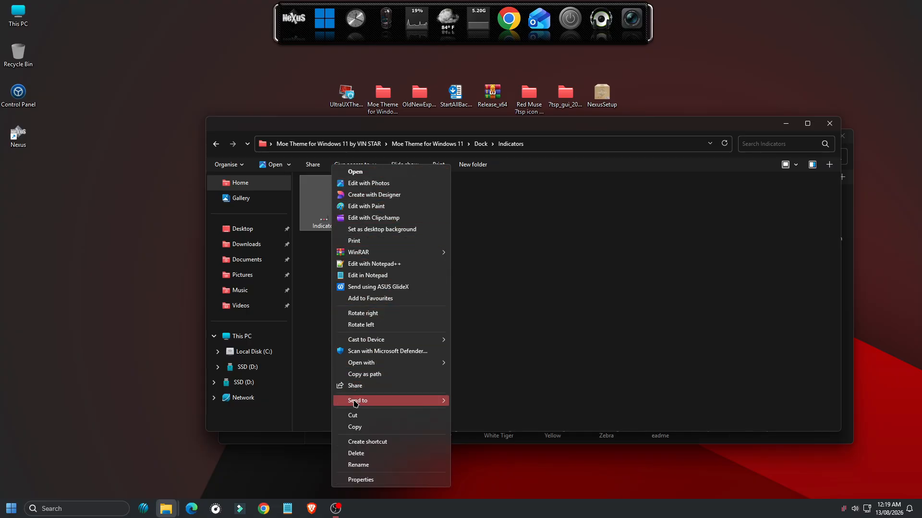
{"action": "left_click", "coordinate": [354, 426]}
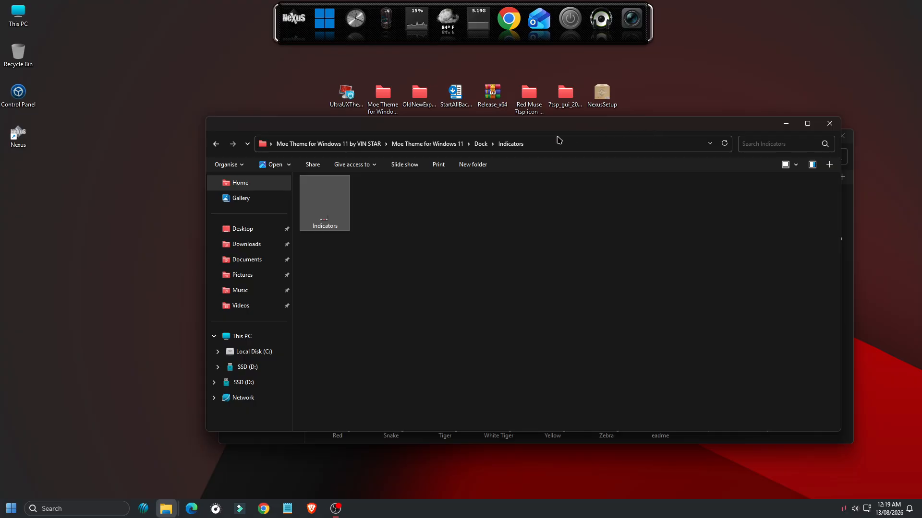
- Paste the Indicators image into the NeXuS Indicators folder and close both folder windows
{"action": "left_click", "coordinate": [851, 222]}
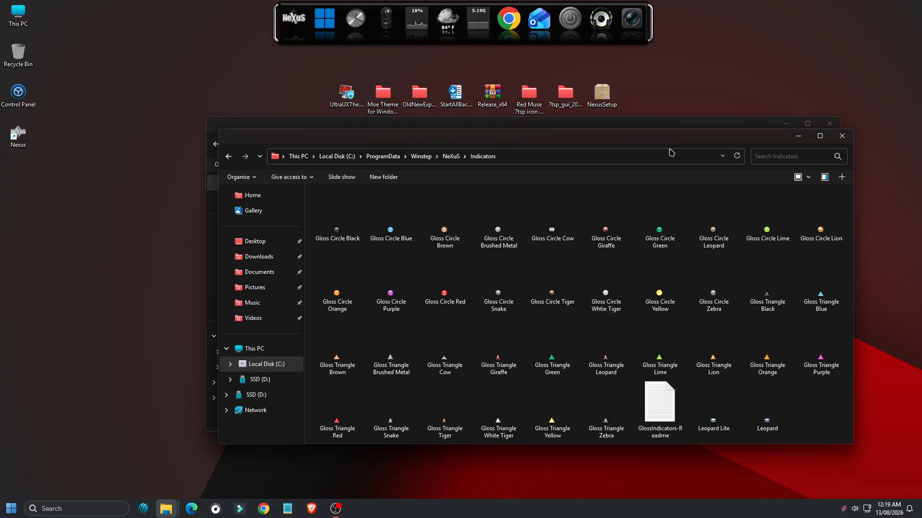
{"action": "left_click_drag", "start_coordinate": [673, 143], "coordinate": [606, 160]}
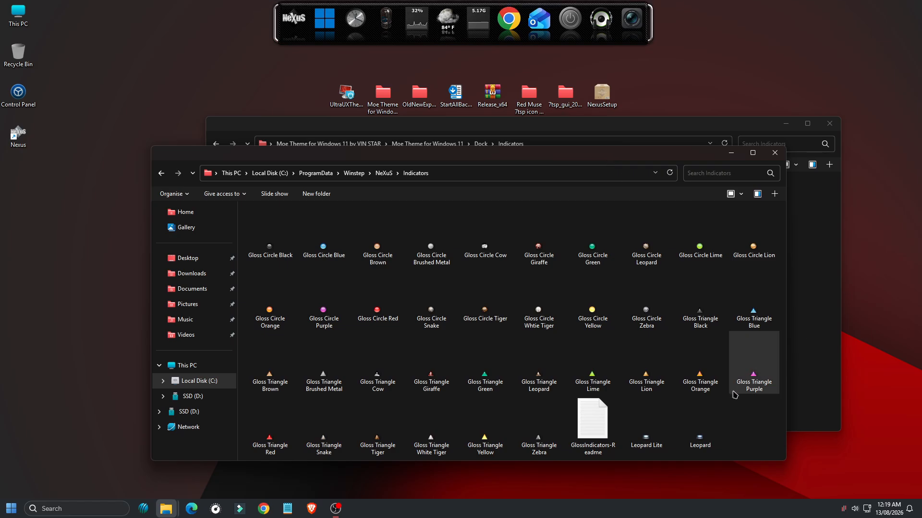
{"action": "right_click", "coordinate": [732, 430]}
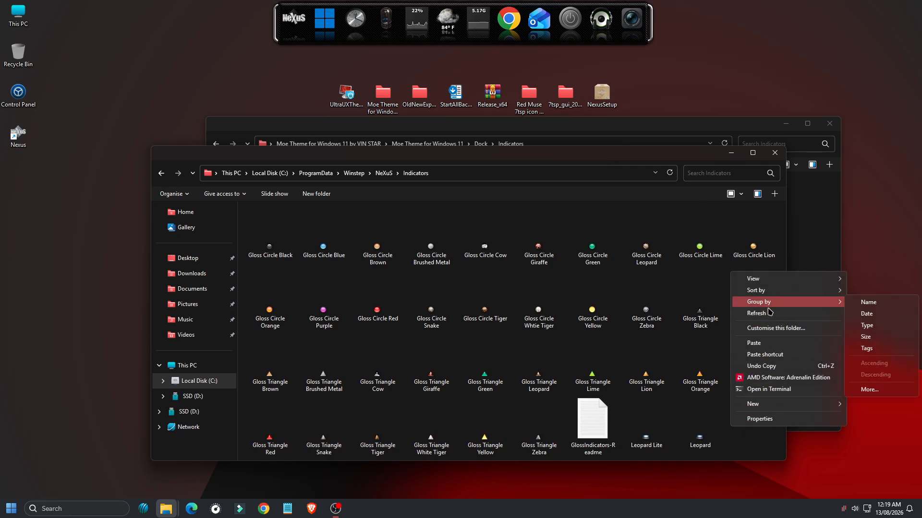
{"action": "left_click", "coordinate": [761, 344]}
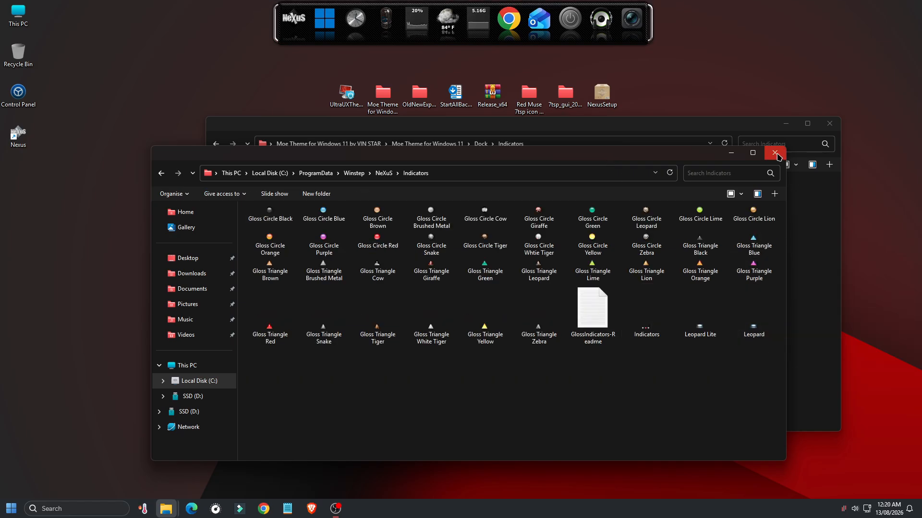
{"action": "left_click", "coordinate": [774, 152]}
{"action": "left_click", "coordinate": [828, 126]}
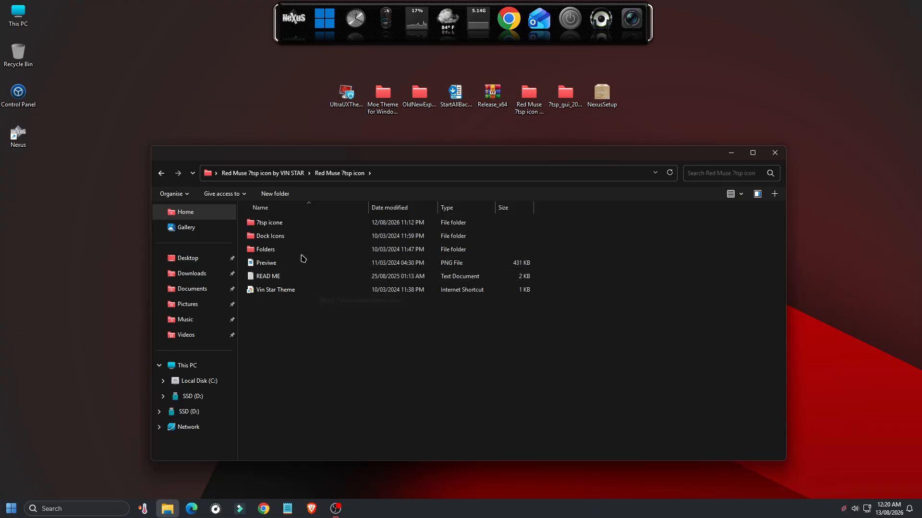
- Look into the Dock Icons folder in the Red Muse 7tsp icon folder and copy the whole Dock Icons folder
{"action": "left_click", "coordinate": [282, 239]}
{"action": "double_click", "coordinate": [282, 239]}
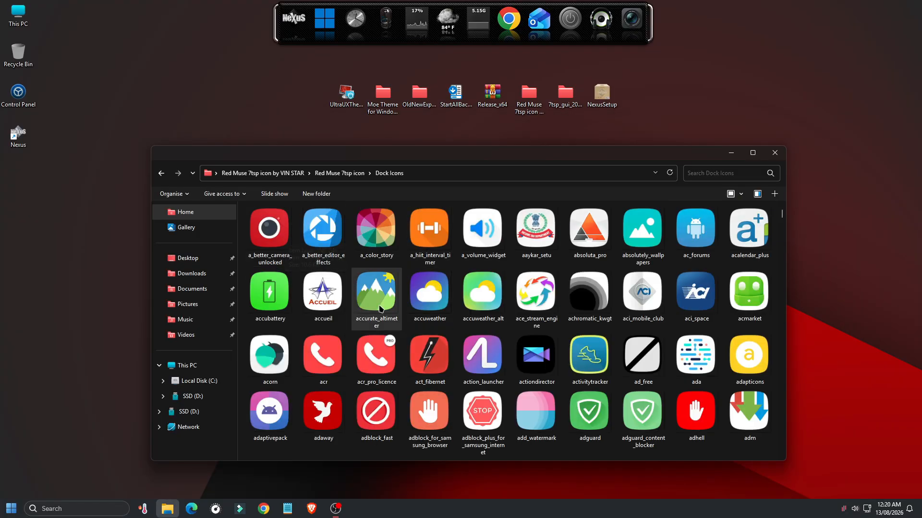
{"action": "left_click", "coordinate": [162, 174]}
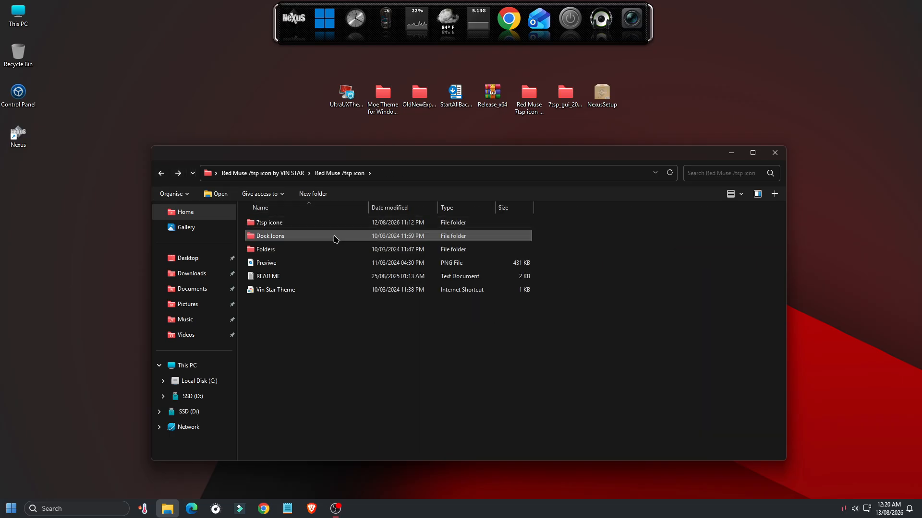
{"action": "right_click", "coordinate": [336, 239]}
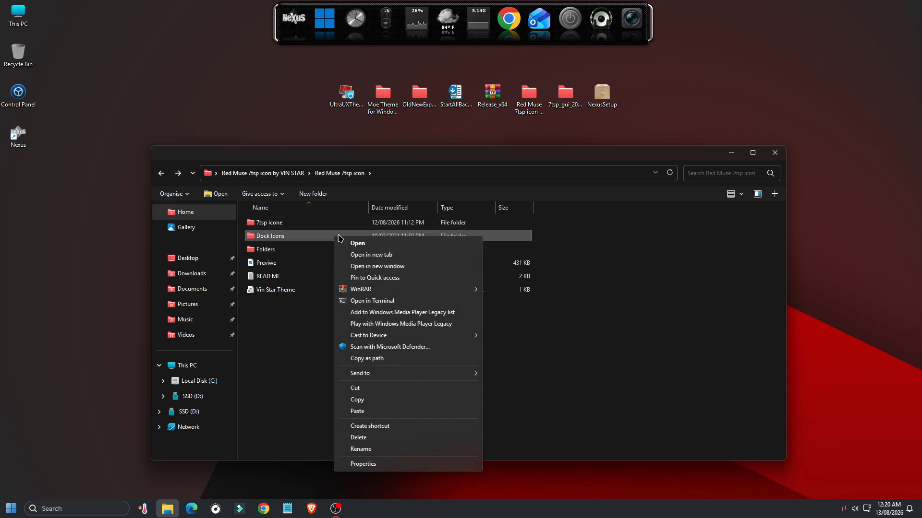
{"action": "left_click", "coordinate": [387, 404]}
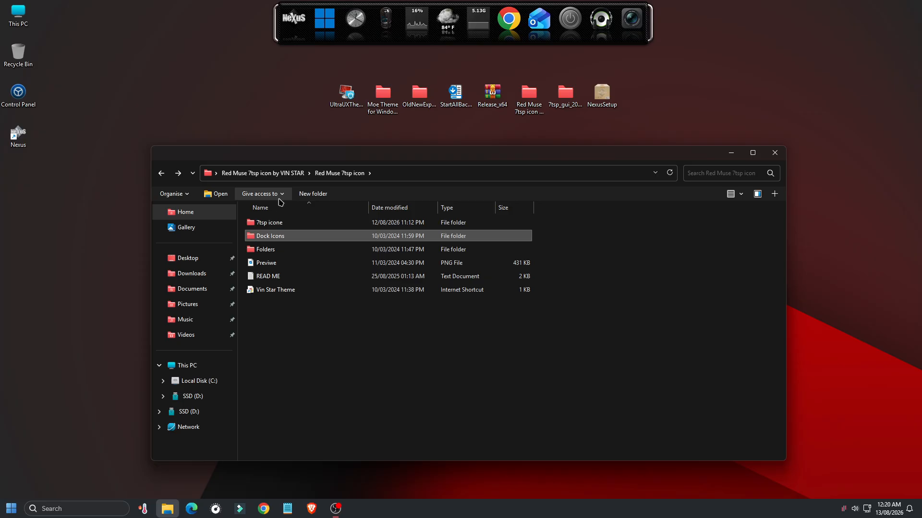
- Paste the copied Dock Icons folder into the root of Local Disk (C:) and close the folder window
{"action": "left_click", "coordinate": [192, 368]}
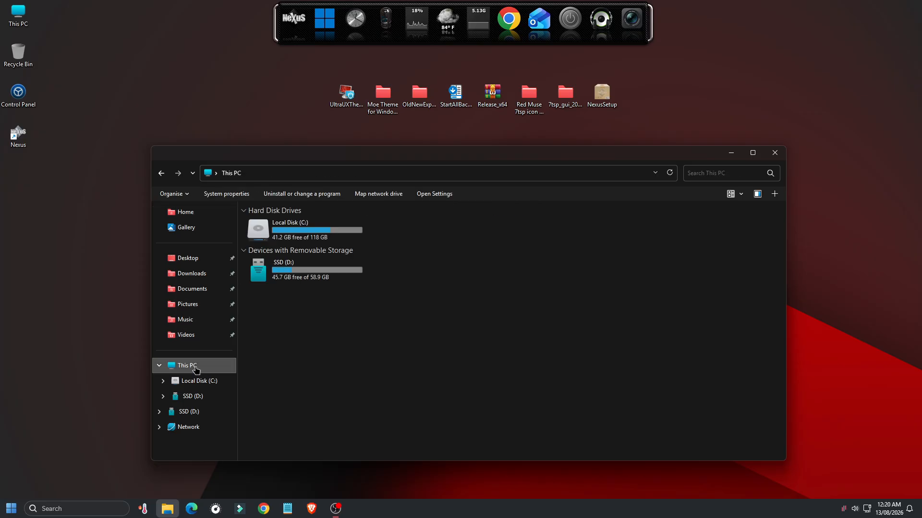
{"action": "double_click", "coordinate": [307, 232]}
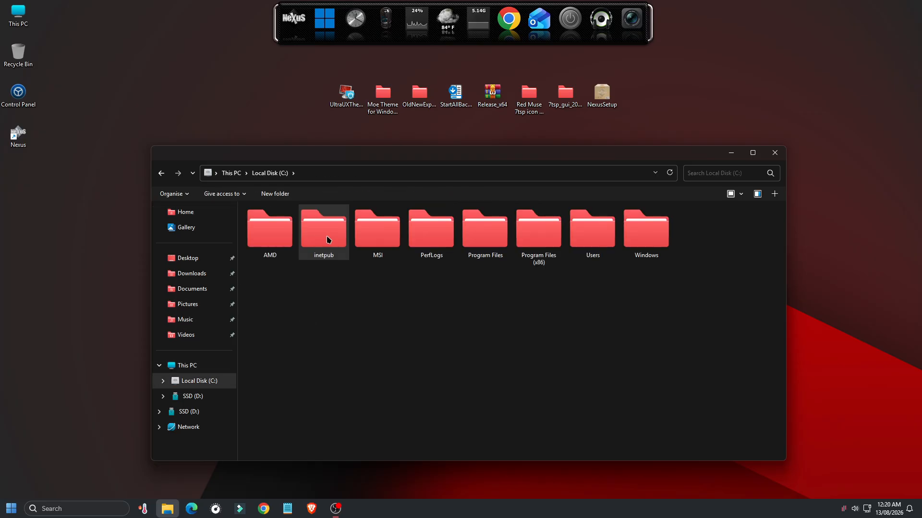
{"action": "right_click", "coordinate": [719, 254]}
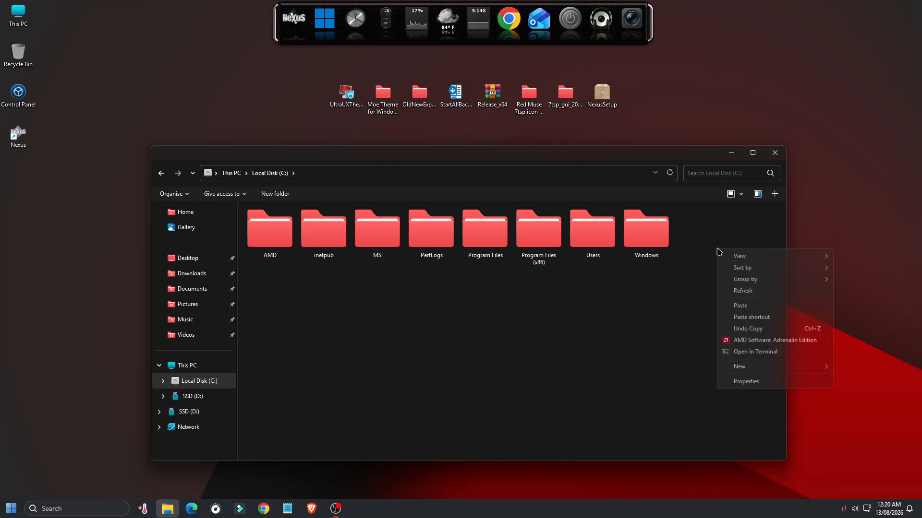
{"action": "left_click", "coordinate": [779, 307]}
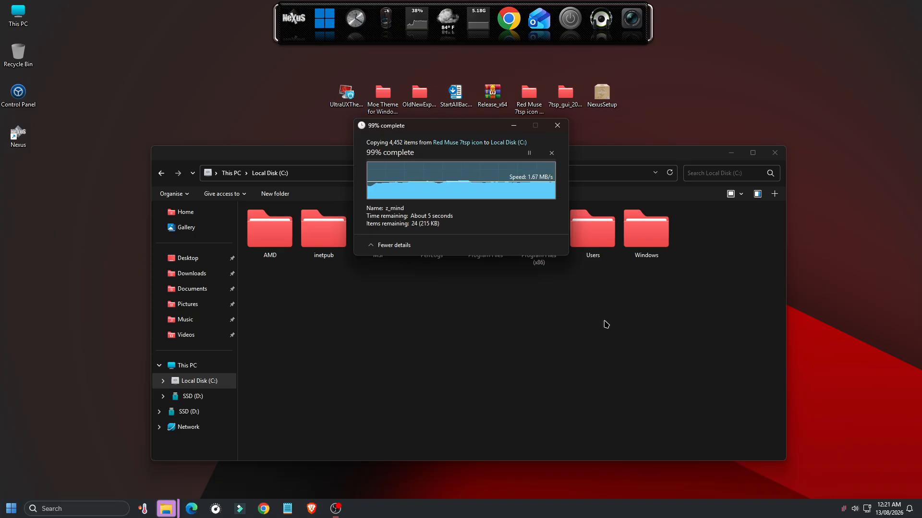
{"action": "left_click", "coordinate": [774, 153]}
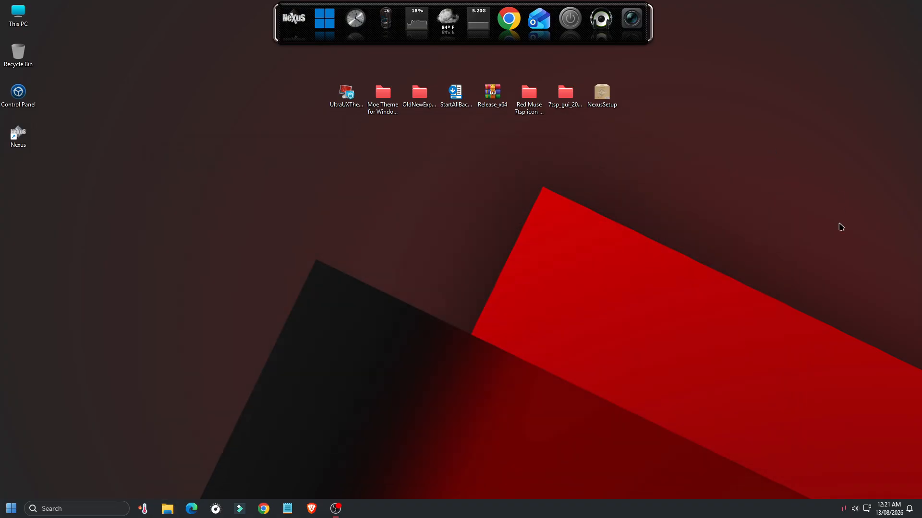
- Restore the NeXuS dock configuration from Moe dock backup.wbk in the Moe theme's Dock folder on the Desktop
{"action": "left_click", "coordinate": [293, 34]}
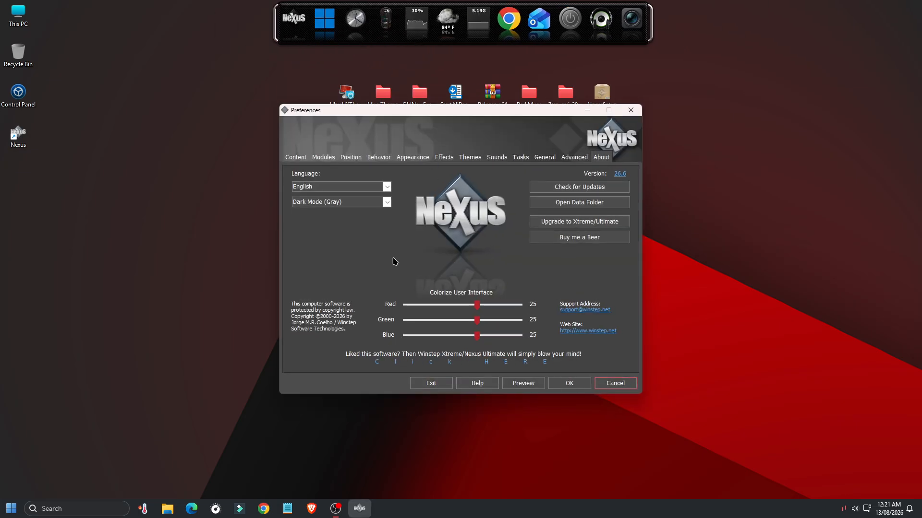
{"action": "left_click", "coordinate": [574, 159]}
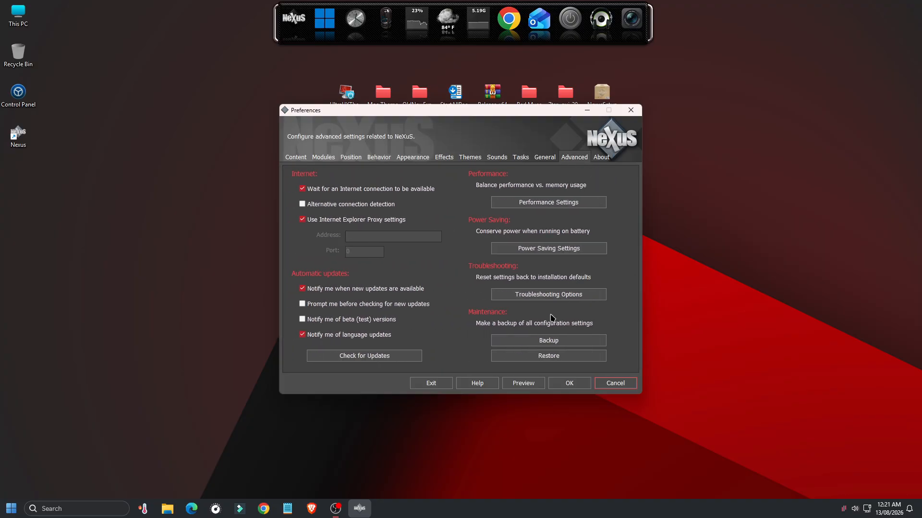
{"action": "left_click", "coordinate": [545, 358]}
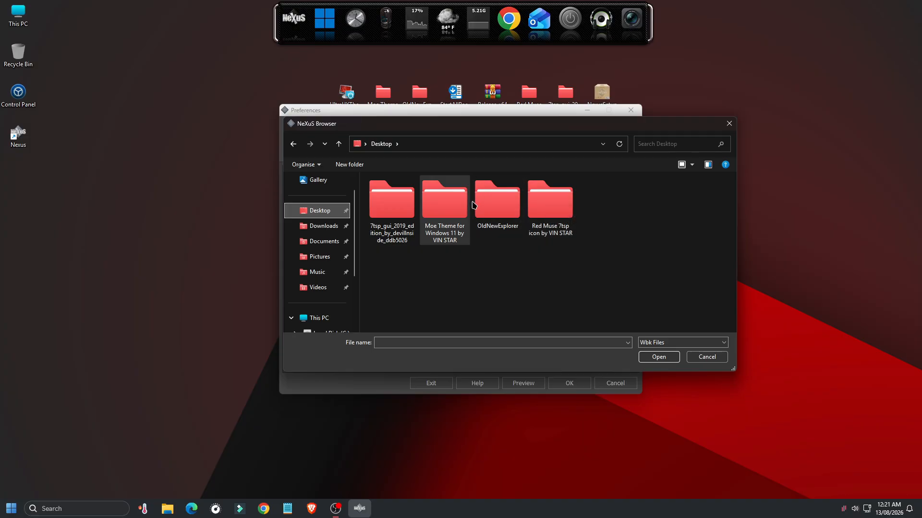
{"action": "double_click", "coordinate": [443, 209]}
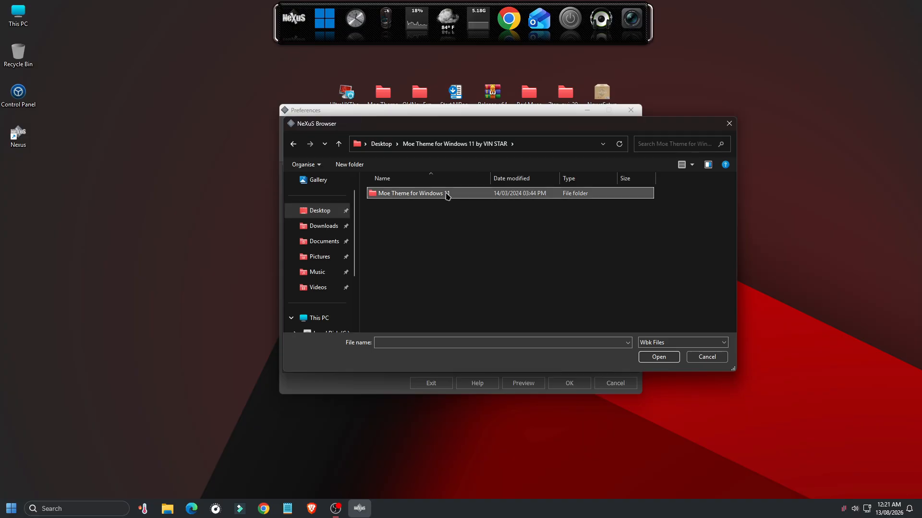
{"action": "double_click", "coordinate": [445, 194]}
{"action": "double_click", "coordinate": [437, 208]}
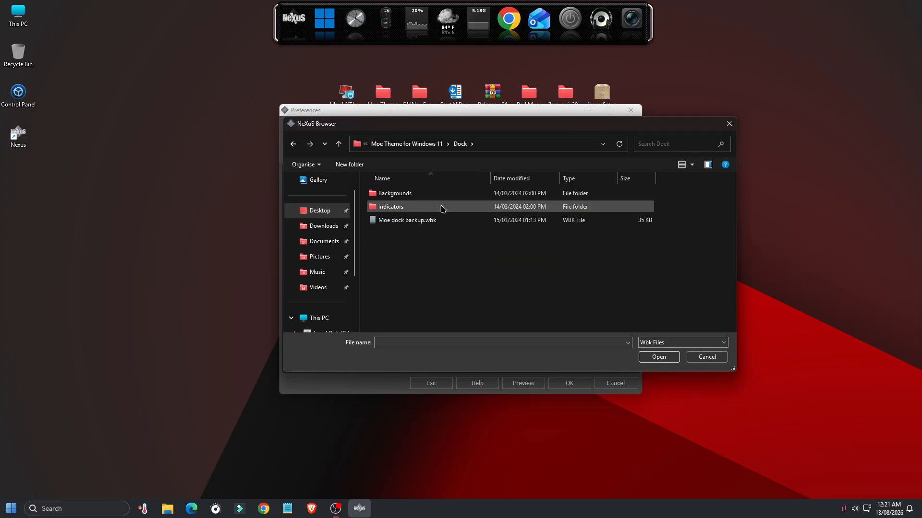
{"action": "double_click", "coordinate": [437, 219]}
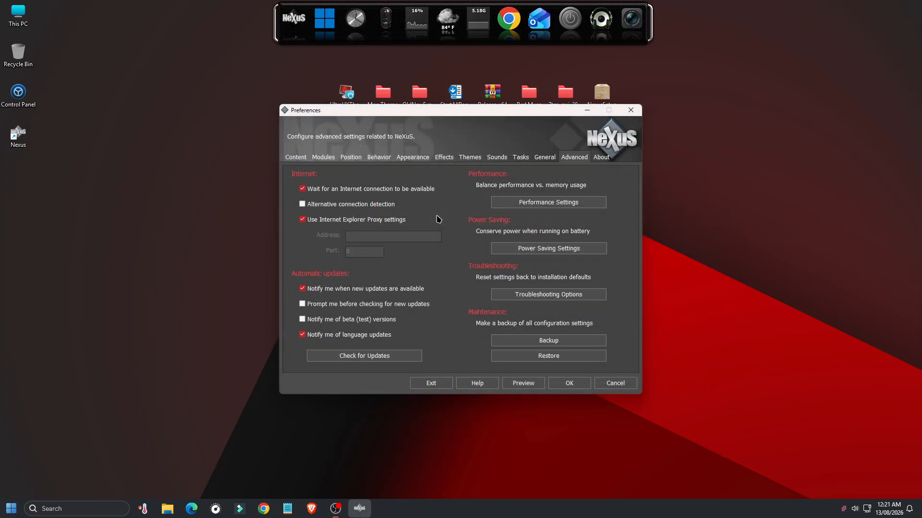
- Preview the Moe Background theme, choose Moe Black Background for the dock instead and apply the NeXuS preferences
{"action": "left_click", "coordinate": [464, 156]}
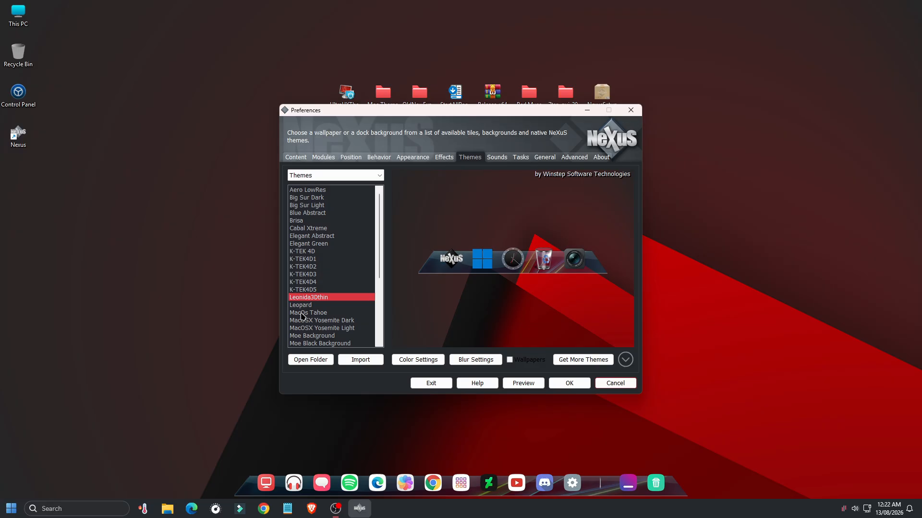
{"action": "left_click", "coordinate": [319, 336]}
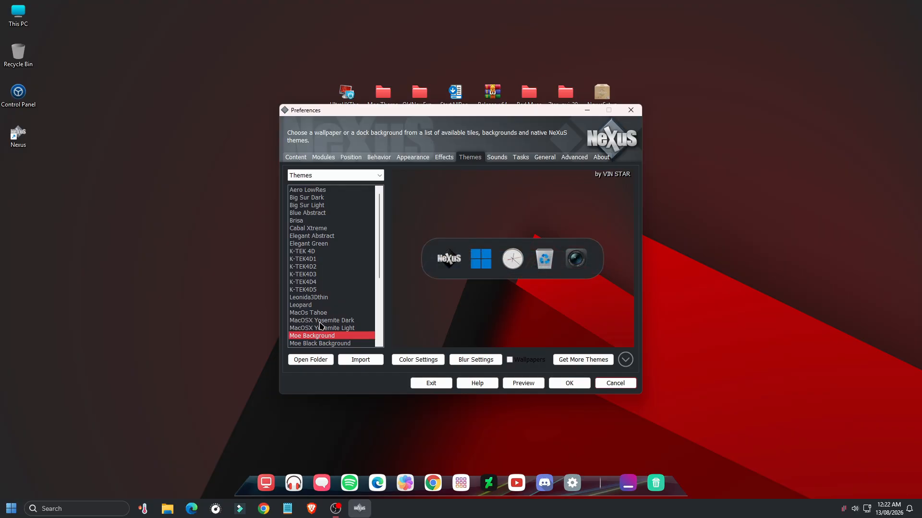
{"action": "scroll", "coordinate": [320, 326], "scroll_direction": "down", "scroll_amount": 1}
{"action": "left_click", "coordinate": [321, 321]}
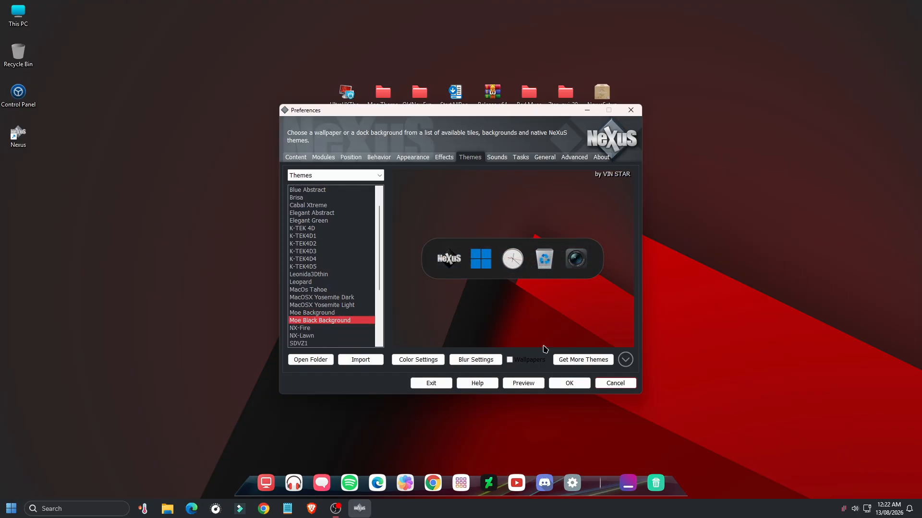
{"action": "left_click", "coordinate": [562, 383]}
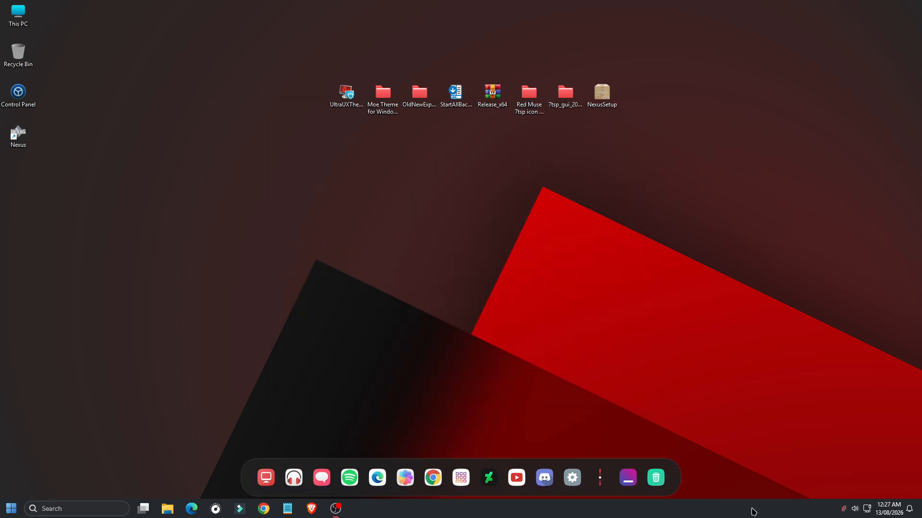
- Move the Windows taskbar from the bottom to the top edge of the screen
{"action": "right_click", "coordinate": [753, 513]}
{"action": "left_click", "coordinate": [782, 495]}
{"action": "left_click_drag", "start_coordinate": [745, 515], "coordinate": [766, 407]}
{"action": "left_click_drag", "start_coordinate": [767, 96], "coordinate": [757, 37]}
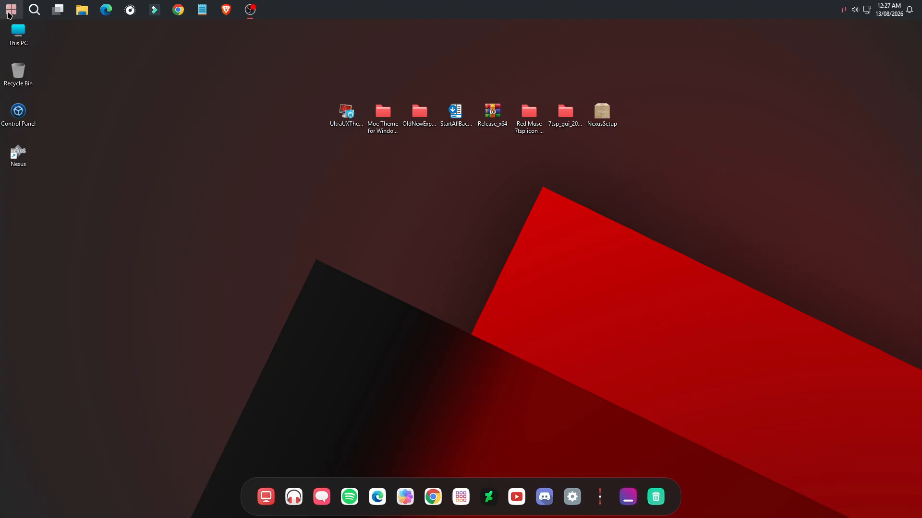
- Add Adobe Photoshop CC 2019 from the Start menu to the dock between Spotify and Edge
{"action": "left_click", "coordinate": [11, 9]}
{"action": "left_click_drag", "start_coordinate": [66, 65], "coordinate": [373, 499]}
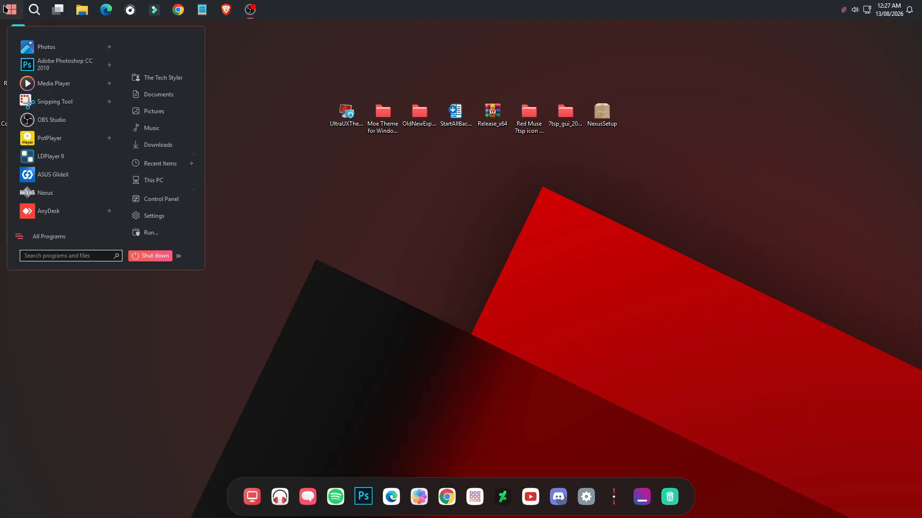
{"action": "left_click", "coordinate": [294, 192]}
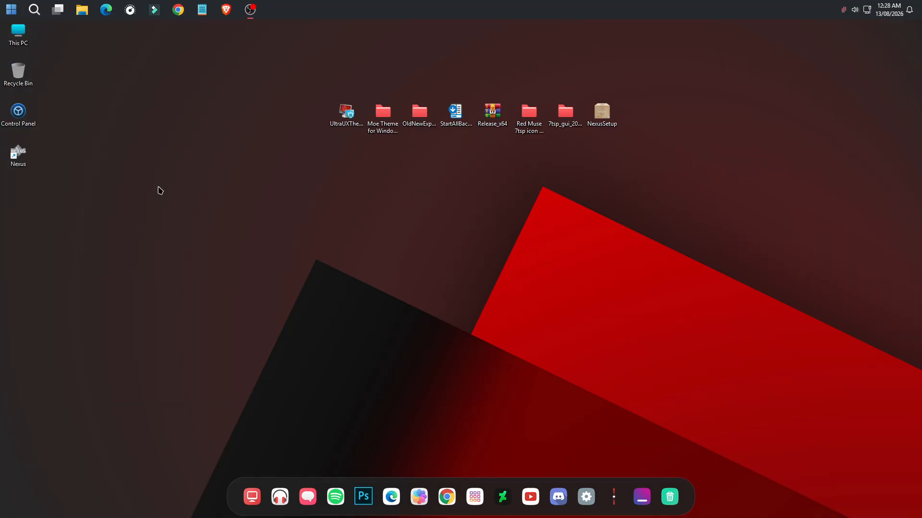
- Replace the Photoshop icon in the dock with adobe_ps_touch from the Dock Icons folder on C:, and close the folder
{"action": "double_click", "coordinate": [23, 41]}
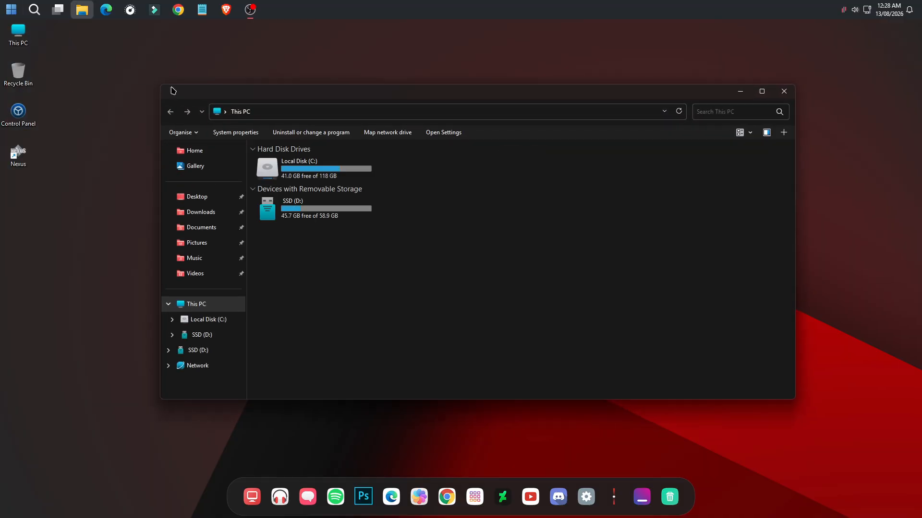
{"action": "double_click", "coordinate": [313, 173]}
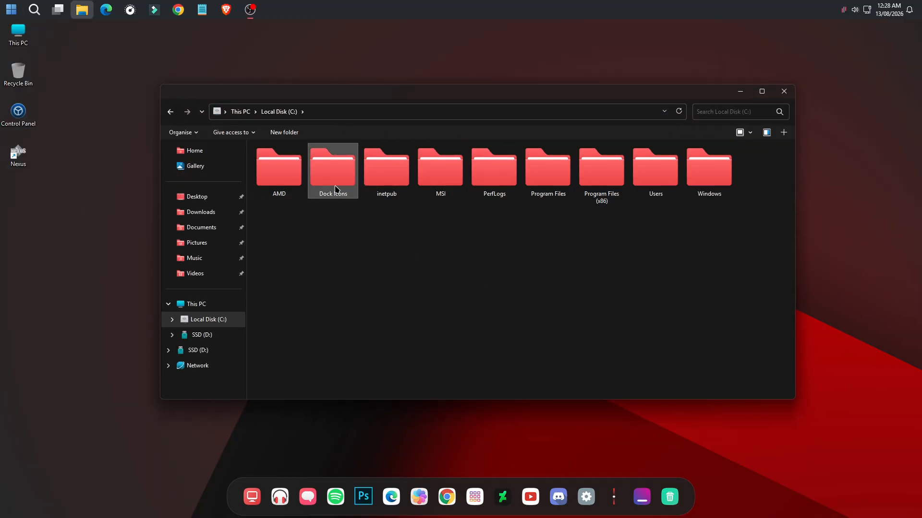
{"action": "double_click", "coordinate": [331, 169]}
{"action": "scroll", "coordinate": [591, 311], "scroll_direction": "down", "scroll_amount": 3}
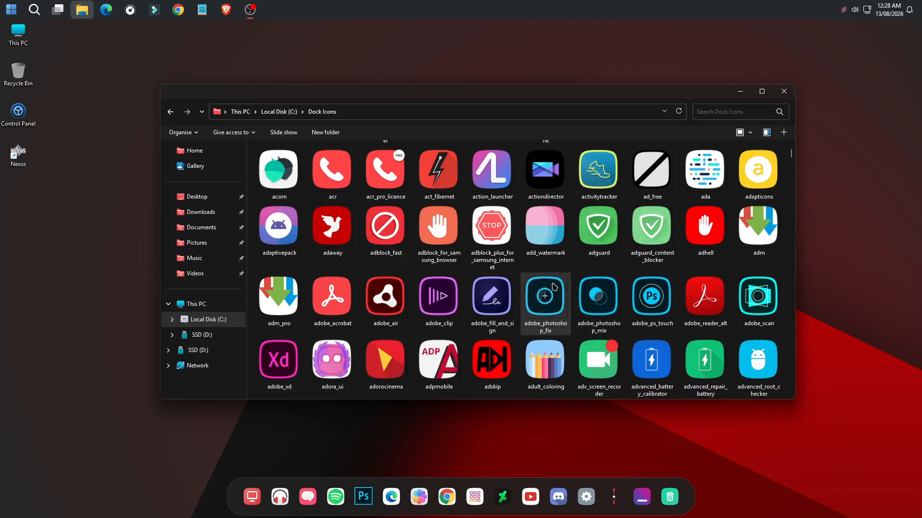
{"action": "left_click_drag", "start_coordinate": [655, 320], "coordinate": [366, 500]}
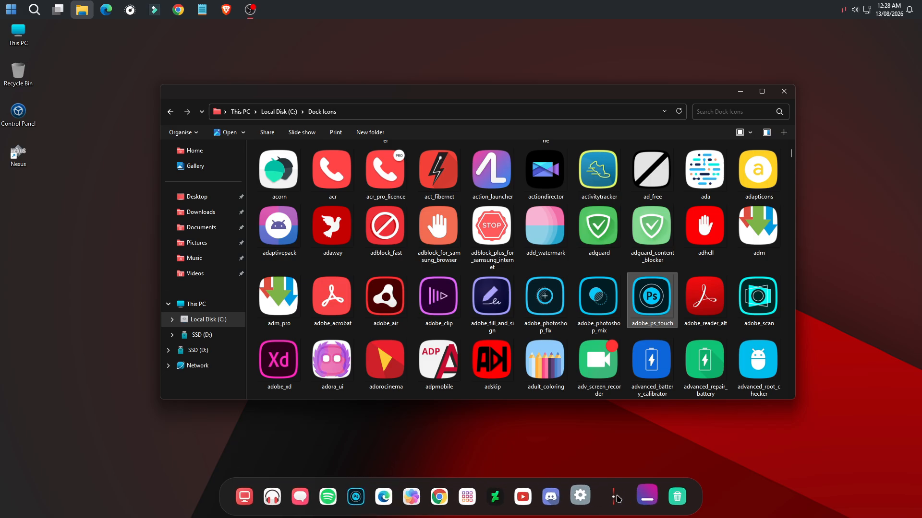
{"action": "scroll", "coordinate": [653, 307], "scroll_direction": "down", "scroll_amount": 10}
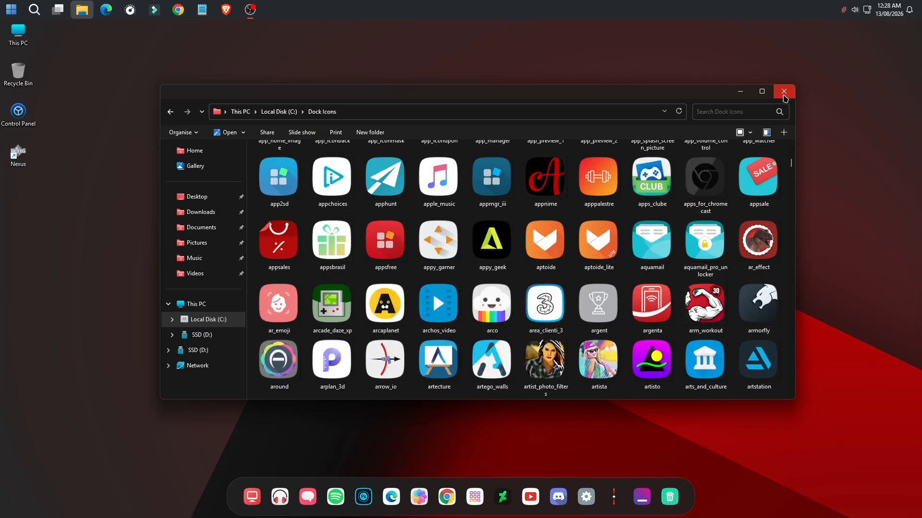
{"action": "left_click", "coordinate": [783, 91]}
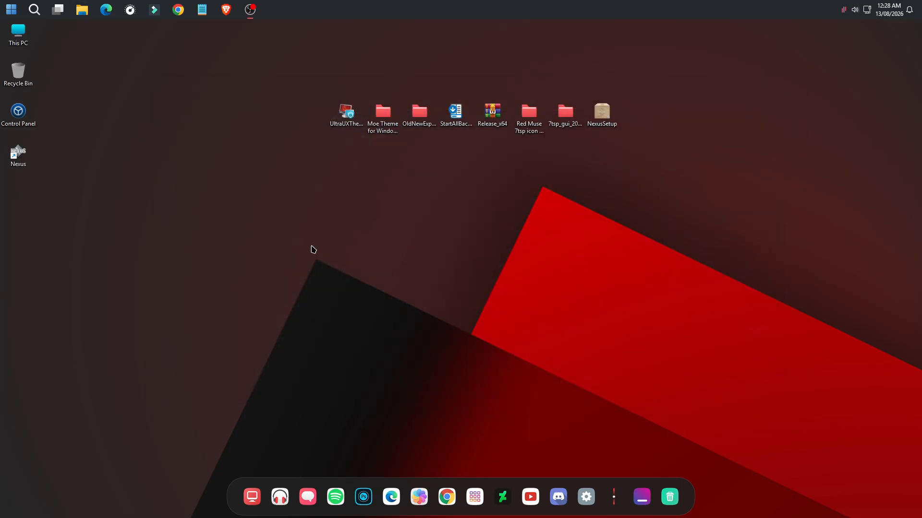
- Import Moe ORB a, b, c and d from the Moe theme's Start Menu > ORB folder as start button images in StartAllBack
{"action": "right_click", "coordinate": [10, 8]}
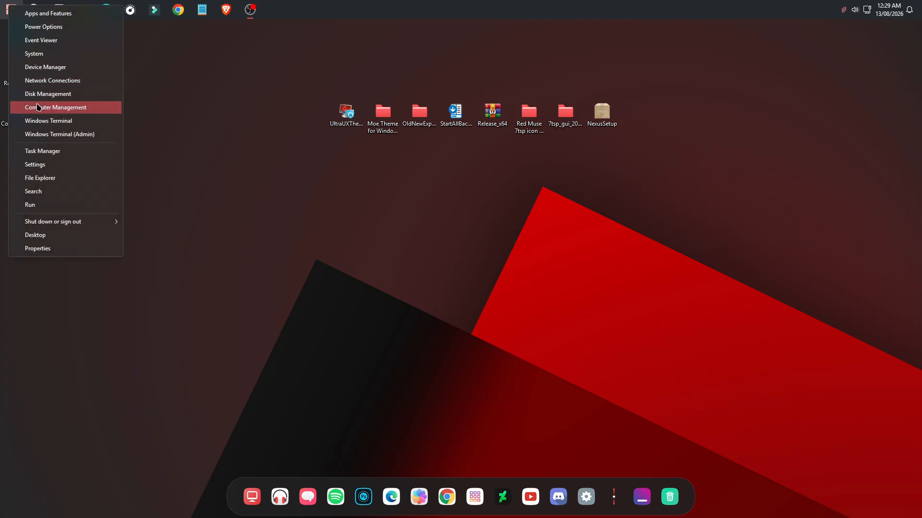
{"action": "left_click", "coordinate": [44, 250]}
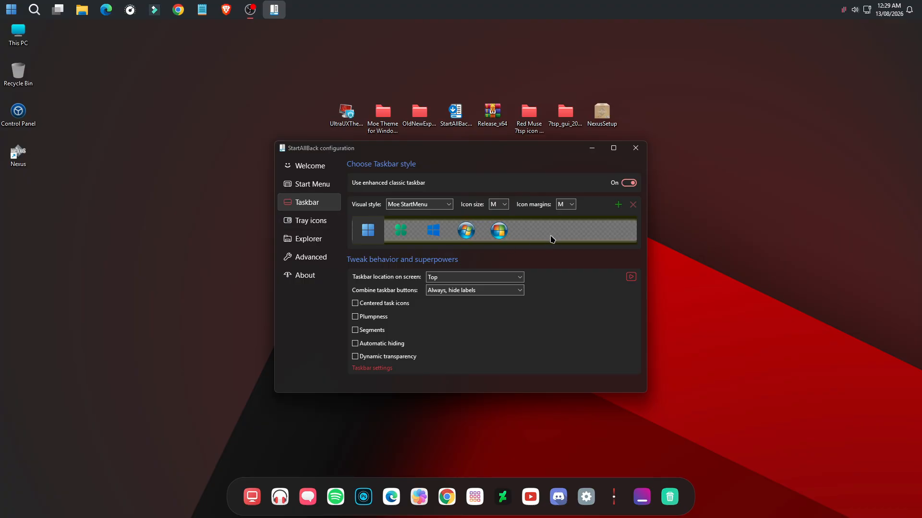
{"action": "left_click", "coordinate": [618, 205]}
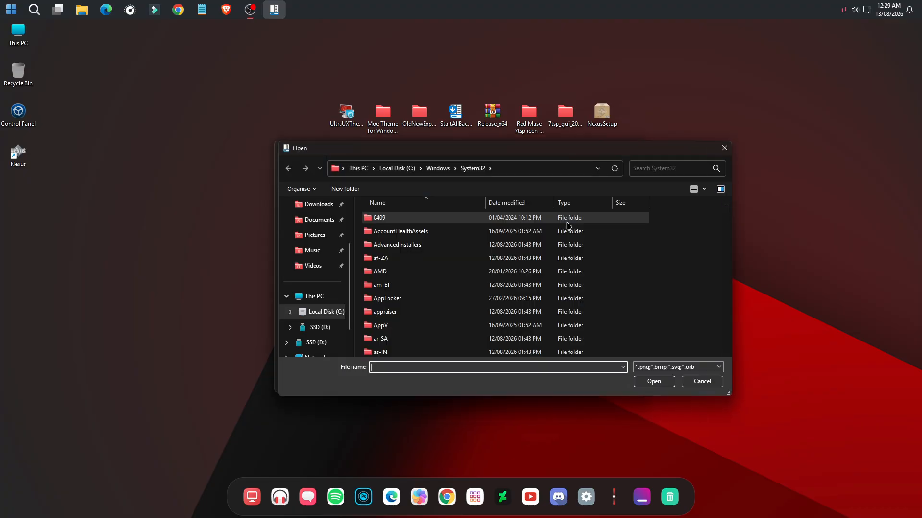
{"action": "scroll", "coordinate": [314, 254], "scroll_direction": "up", "scroll_amount": 2}
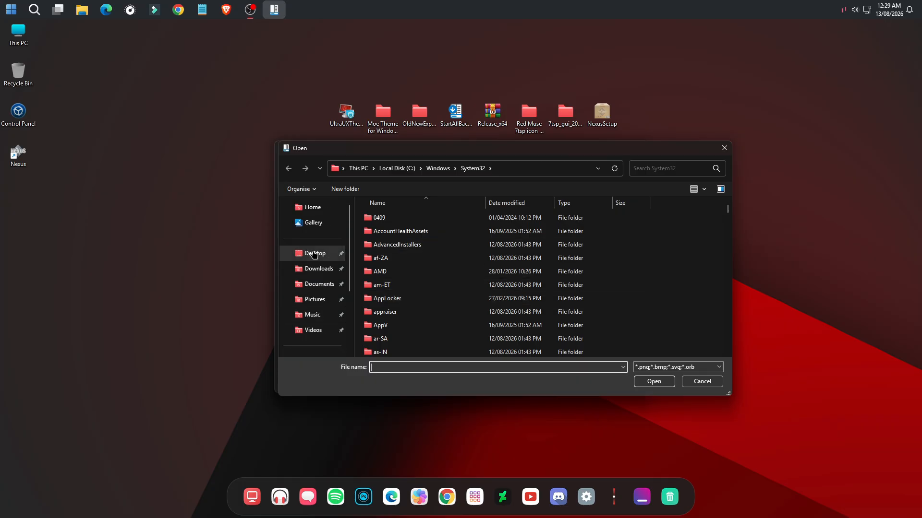
{"action": "left_click", "coordinate": [315, 254]}
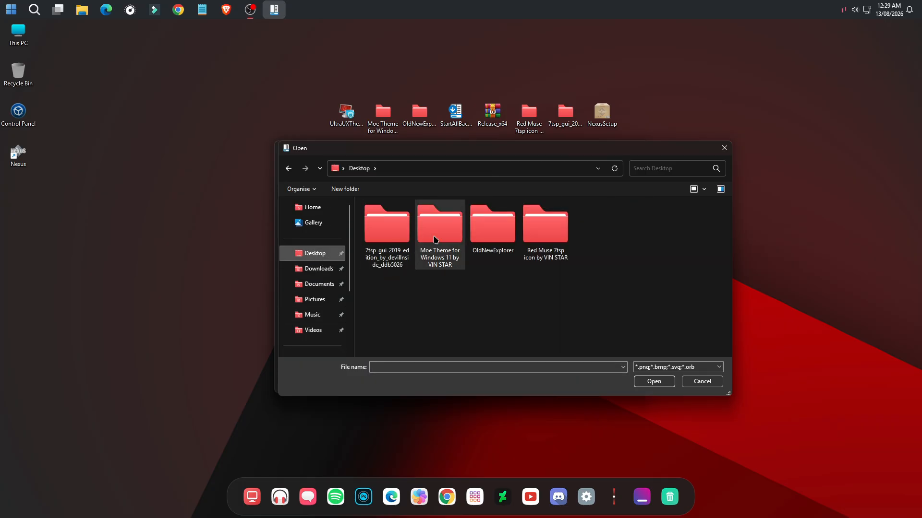
{"action": "double_click", "coordinate": [435, 235]}
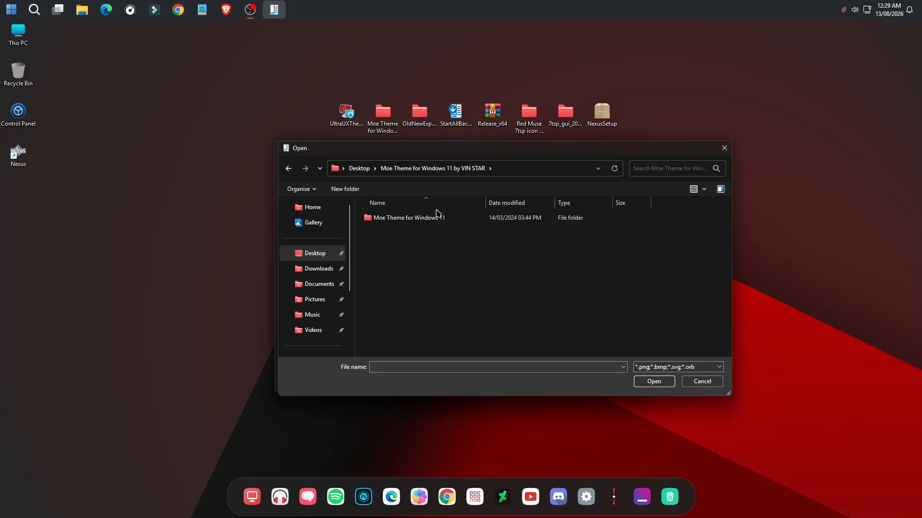
{"action": "double_click", "coordinate": [437, 217]}
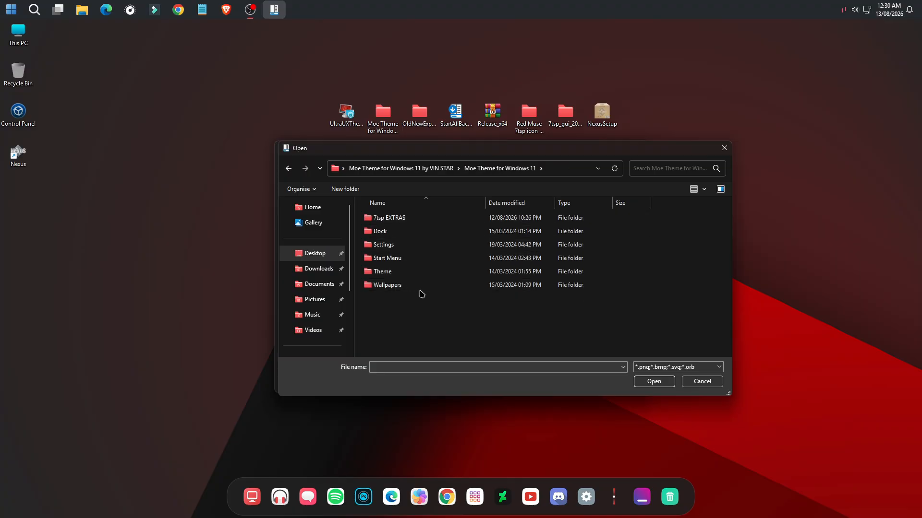
{"action": "double_click", "coordinate": [413, 262]}
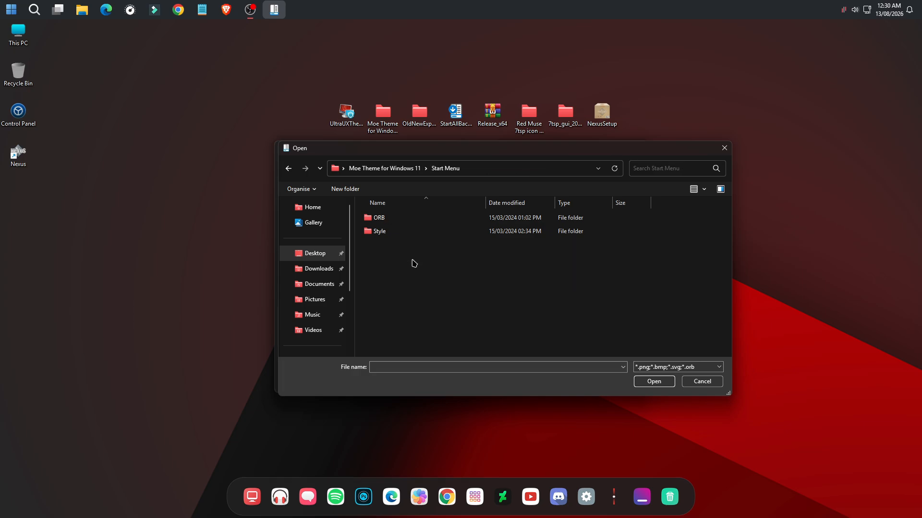
{"action": "double_click", "coordinate": [433, 218]}
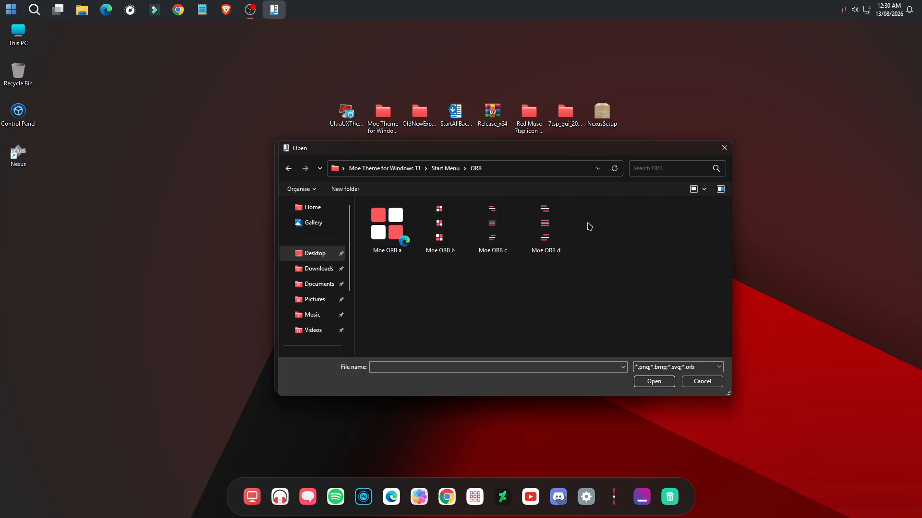
{"action": "left_click_drag", "start_coordinate": [361, 293], "coordinate": [584, 206]}
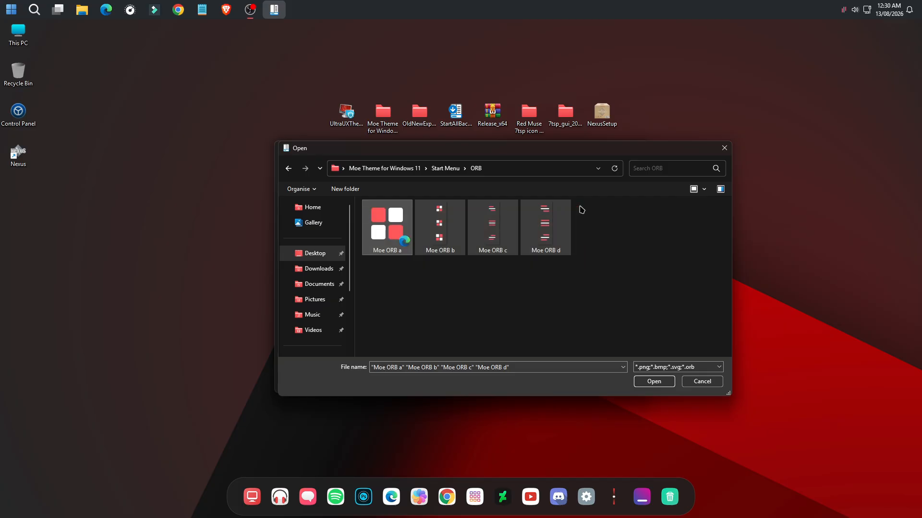
{"action": "left_click", "coordinate": [663, 381]}
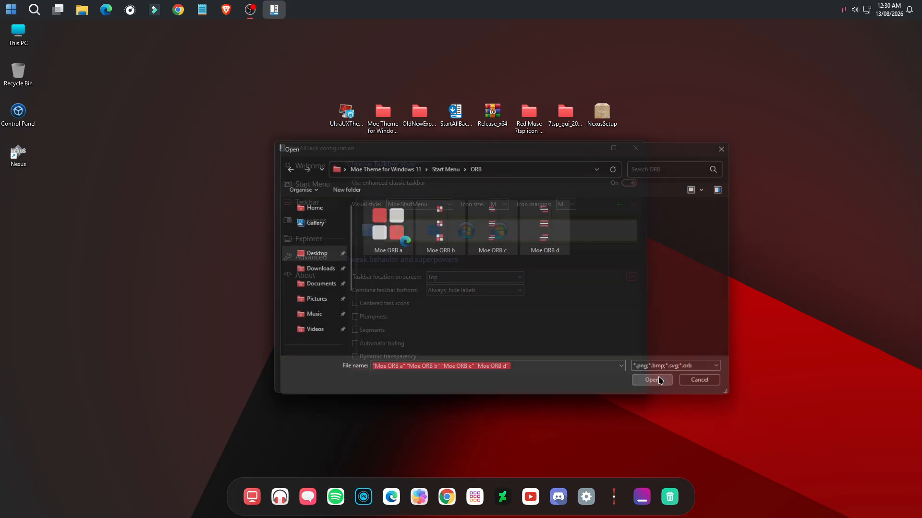
- Try the small and the larger red-and-white squares orbs as the start button, opening and closing the Start menu with each
{"action": "left_click", "coordinate": [635, 235]}
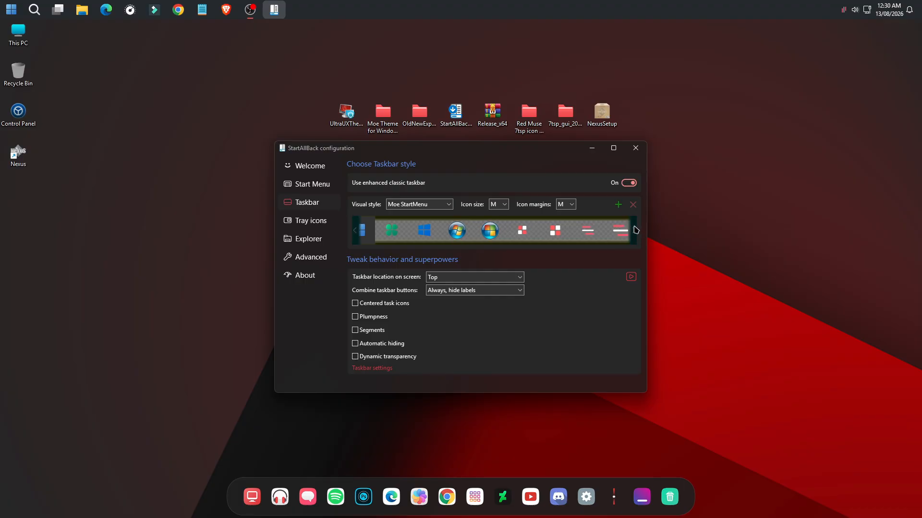
{"action": "left_click", "coordinate": [355, 233]}
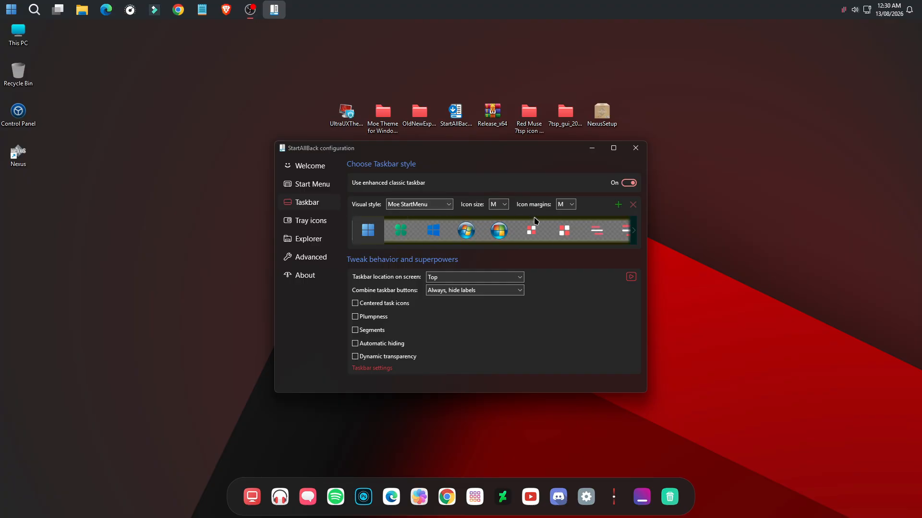
{"action": "left_click", "coordinate": [534, 232]}
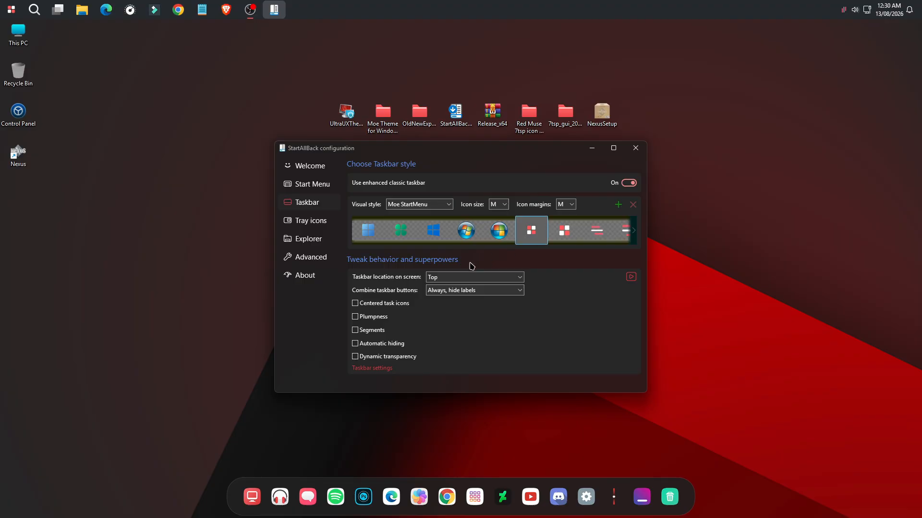
{"action": "left_click", "coordinate": [23, 18]}
{"action": "left_click", "coordinate": [22, 18]}
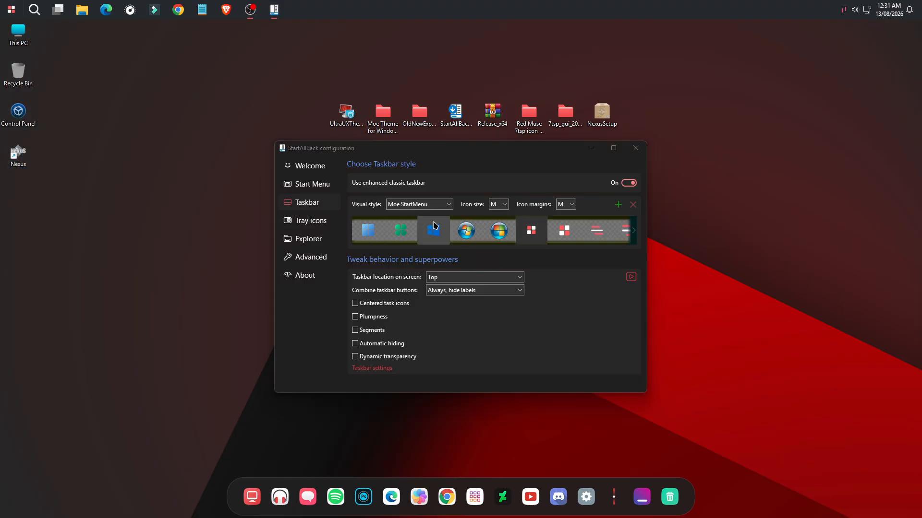
{"action": "left_click", "coordinate": [564, 230]}
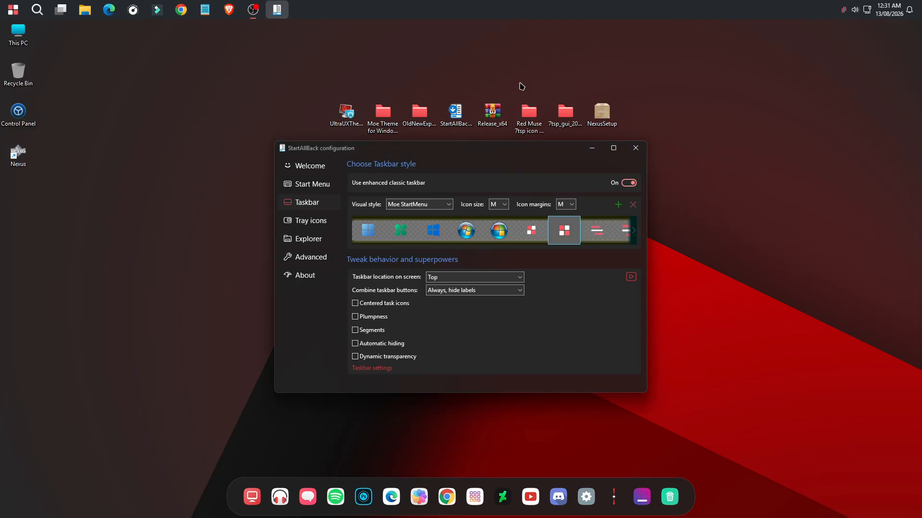
{"action": "left_click", "coordinate": [13, 10]}
{"action": "left_click", "coordinate": [13, 10]}
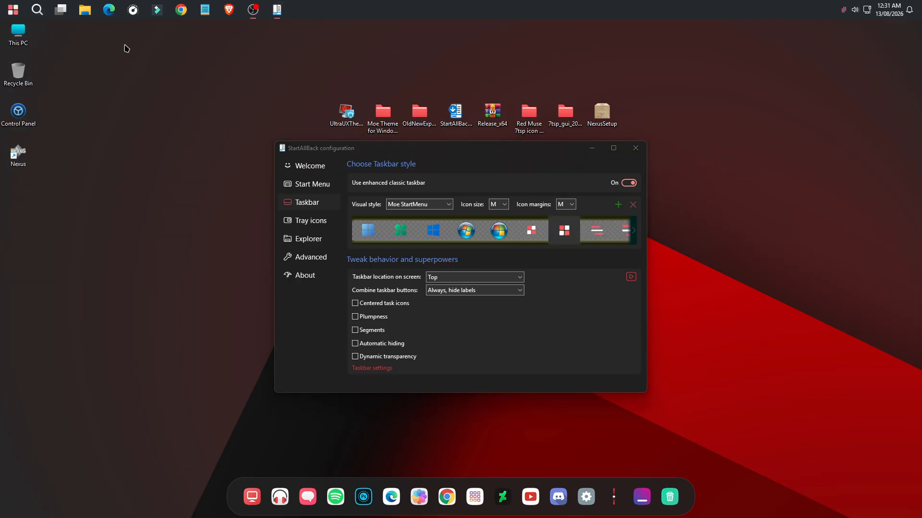
- Try the small and the larger striped-line orbs as the start button, opening and closing the Start menu with each
{"action": "left_click", "coordinate": [596, 230]}
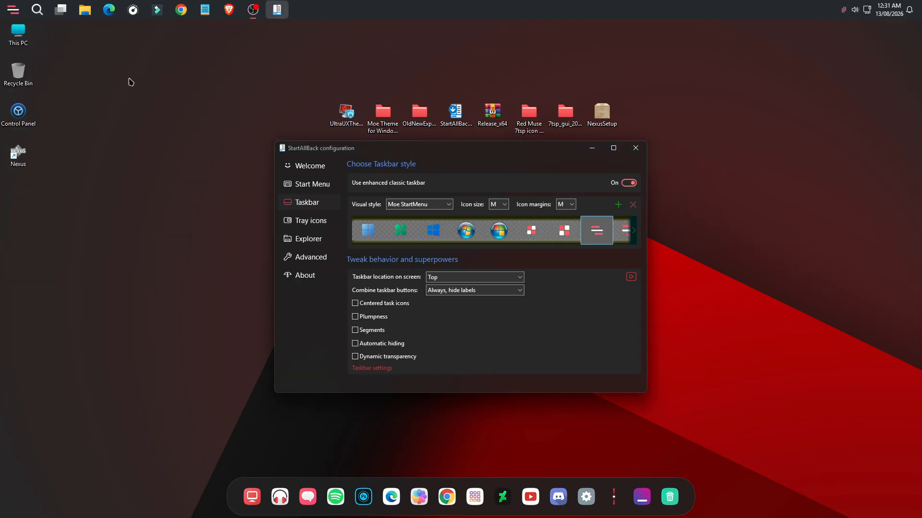
{"action": "left_click", "coordinate": [20, 17]}
{"action": "left_click", "coordinate": [19, 17]}
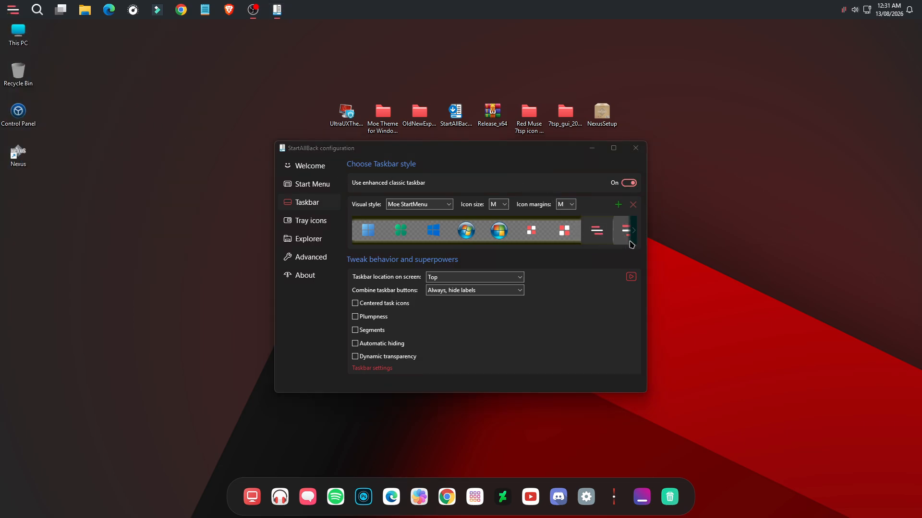
{"action": "left_click", "coordinate": [635, 234]}
{"action": "left_click", "coordinate": [634, 234]}
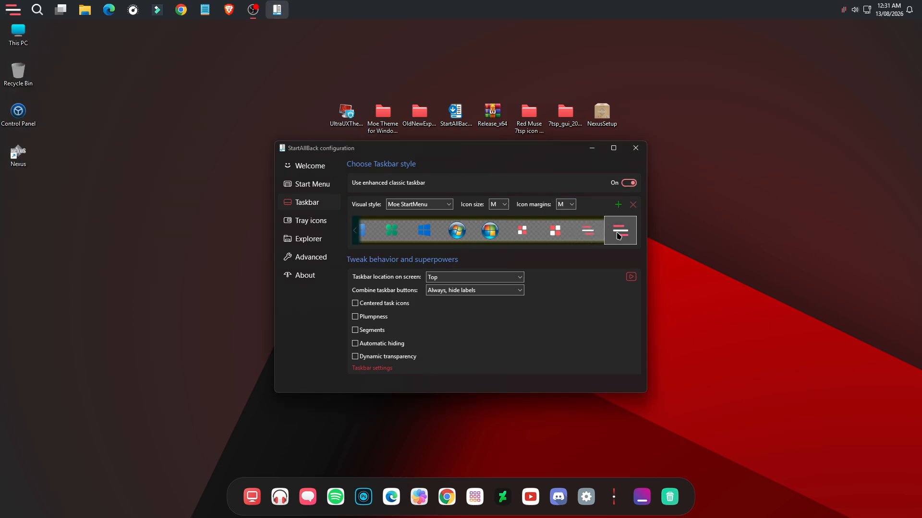
{"action": "left_click", "coordinate": [19, 13]}
{"action": "left_click", "coordinate": [19, 13]}
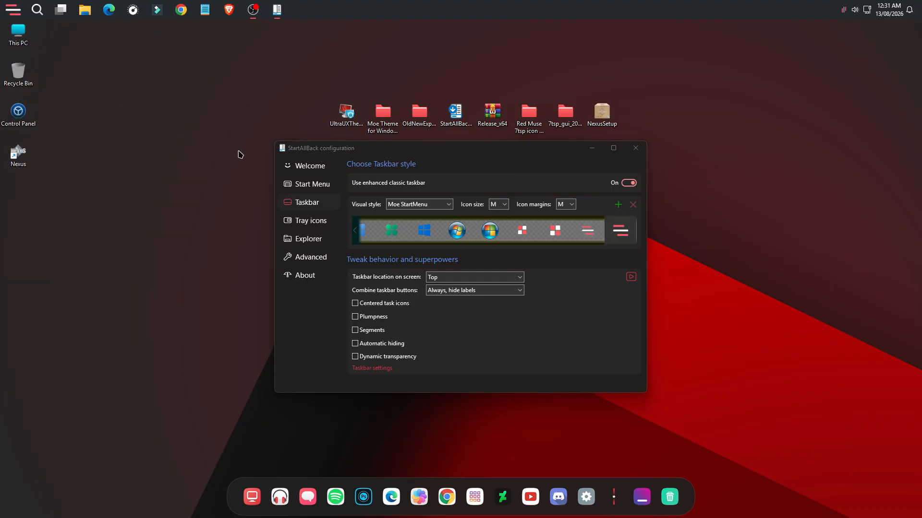
- Apply the larger red-and-white squares orb as the start button and close the StartAllBack configuration
{"action": "left_click", "coordinate": [555, 230]}
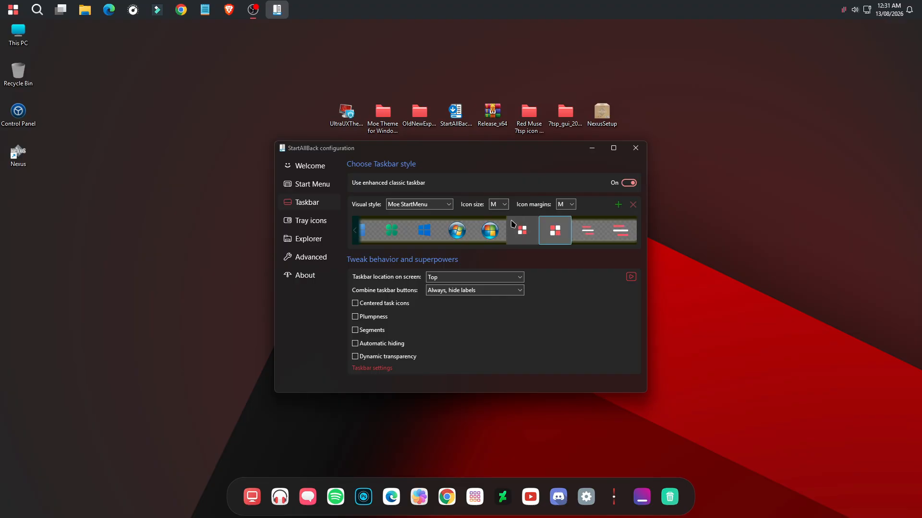
{"action": "left_click", "coordinate": [635, 148]}
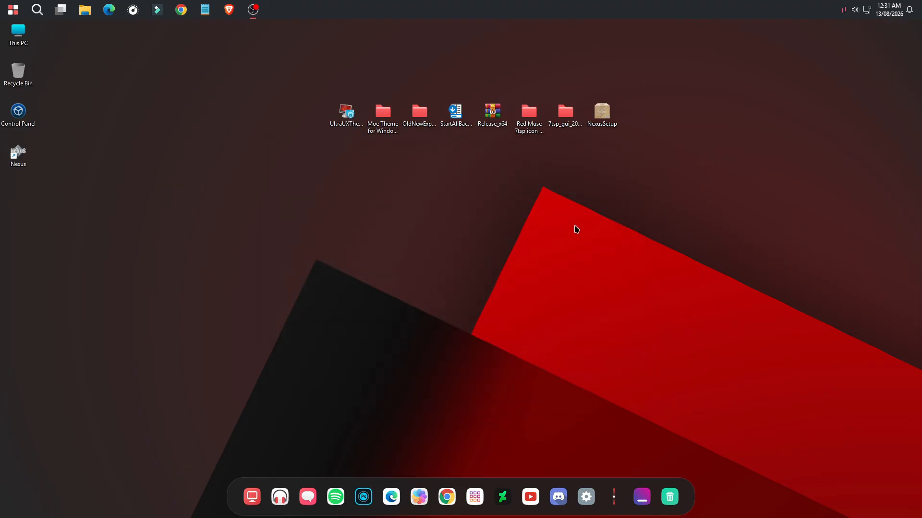
- Extract the Release folder from the Release_x64 archive to the desktop, dismissing the WinRAR licence reminder, and close the archive
{"action": "double_click", "coordinate": [491, 117]}
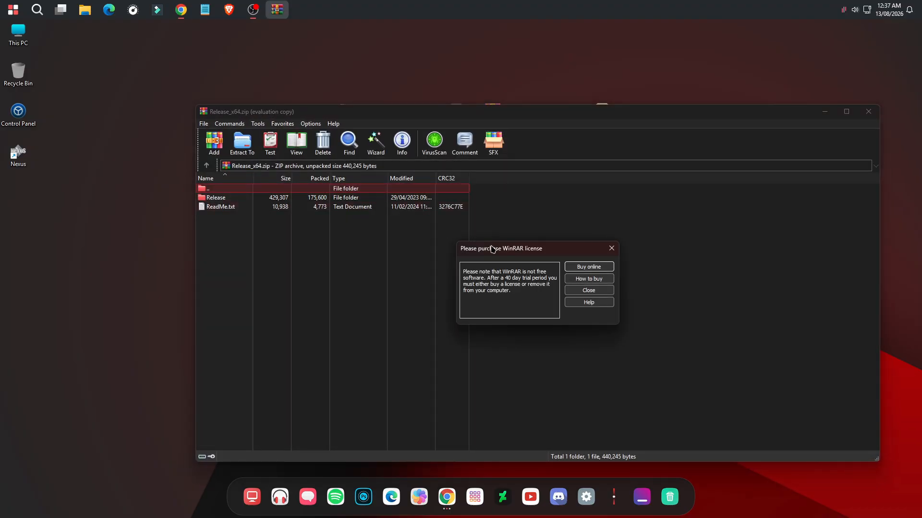
{"action": "left_click", "coordinate": [611, 249]}
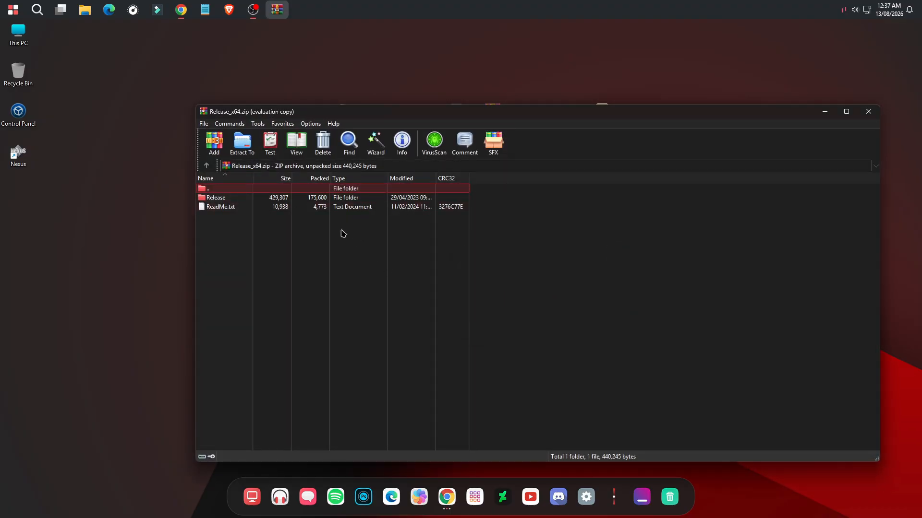
{"action": "left_click", "coordinate": [243, 199]}
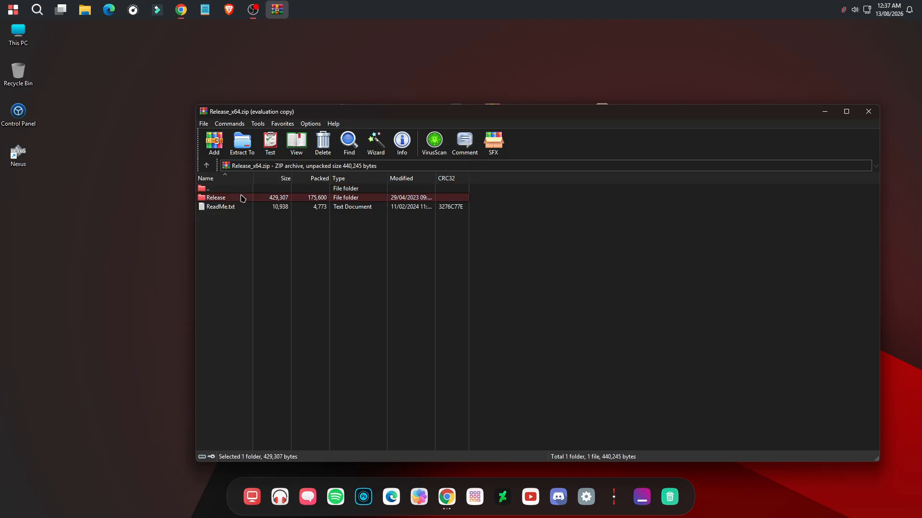
{"action": "left_click", "coordinate": [19, 220]}
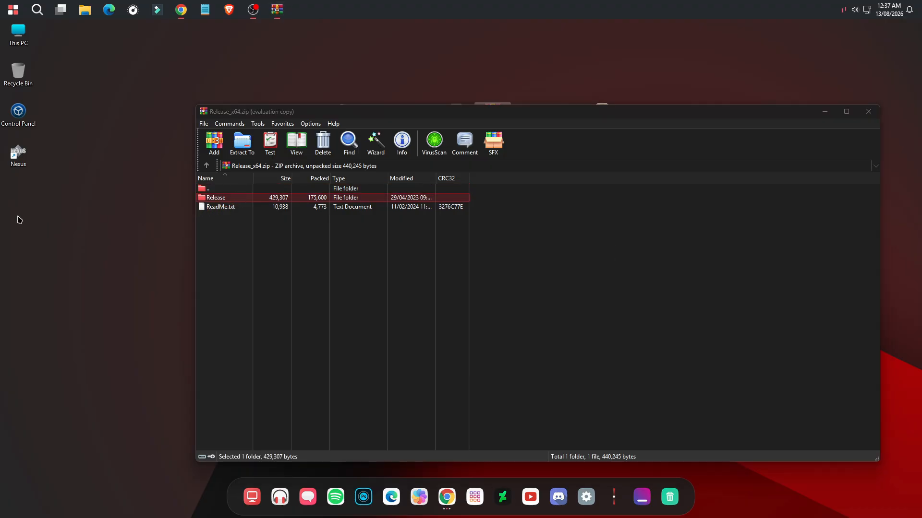
{"action": "left_click", "coordinate": [870, 113]}
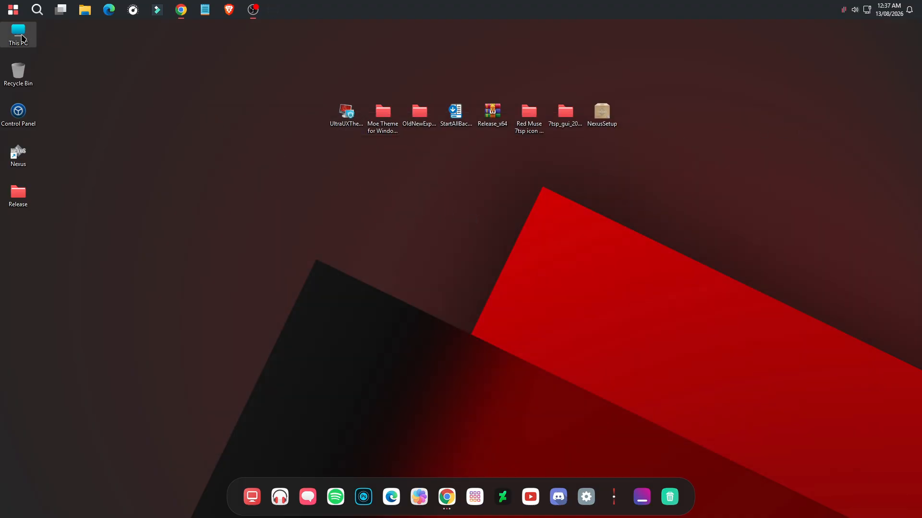
- Move the Release folder from the desktop into the Documents folder
{"action": "double_click", "coordinate": [22, 39]}
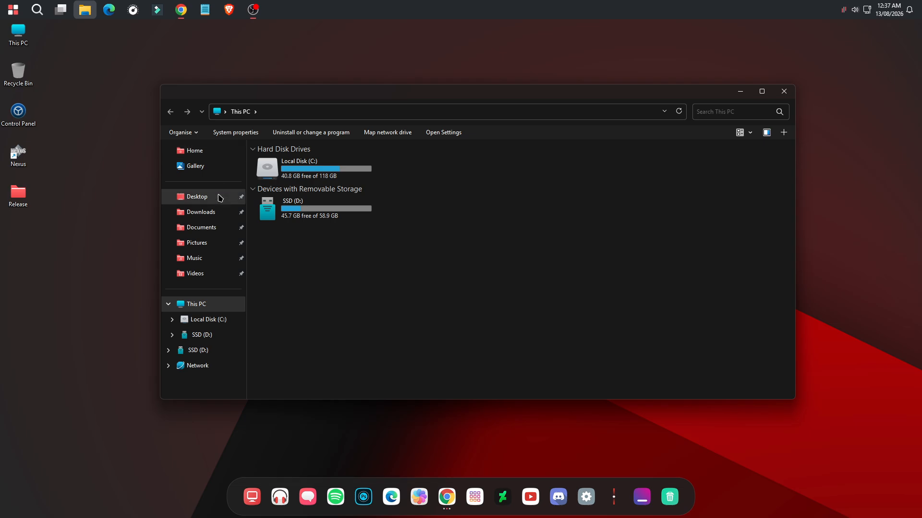
{"action": "left_click", "coordinate": [214, 232]}
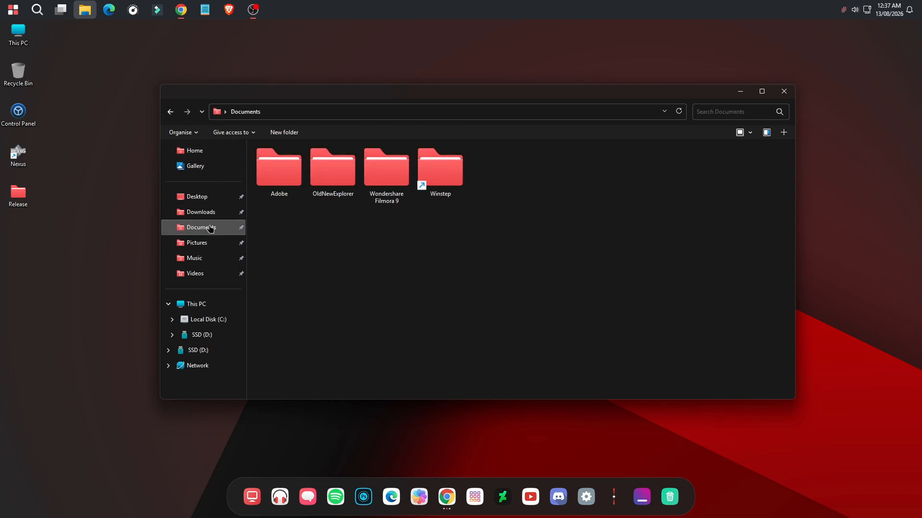
{"action": "left_click_drag", "start_coordinate": [18, 194], "coordinate": [511, 183]}
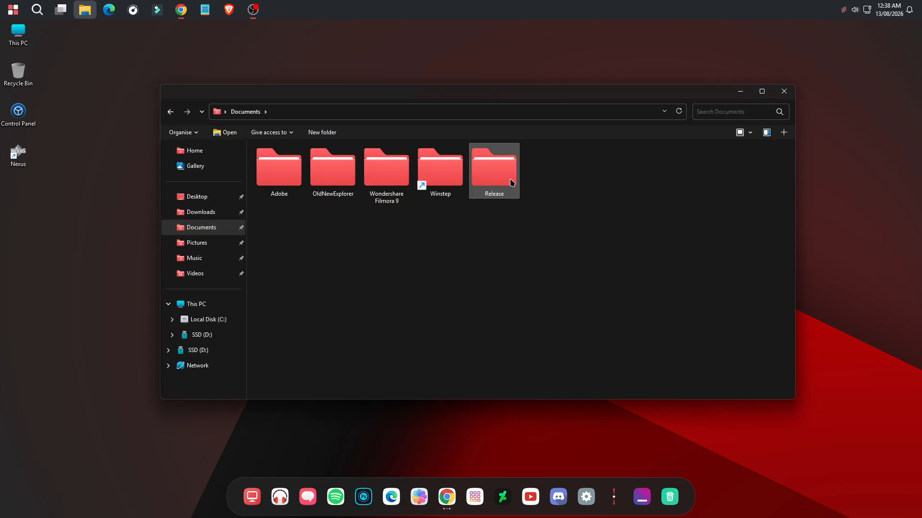
- Run the register script from the Release folder as administrator, allowing it past the security warning and acknowledging the registration message
{"action": "double_click", "coordinate": [512, 181]}
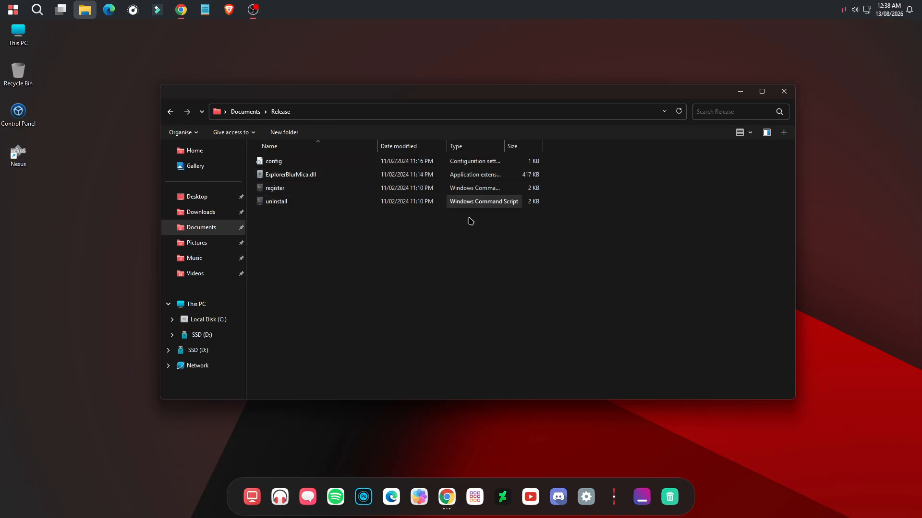
{"action": "left_click", "coordinate": [322, 191]}
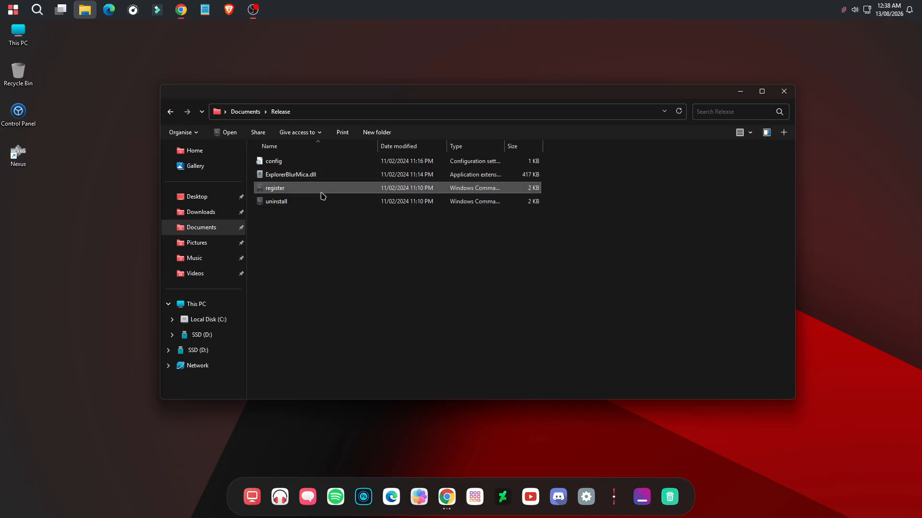
{"action": "right_click", "coordinate": [322, 194]}
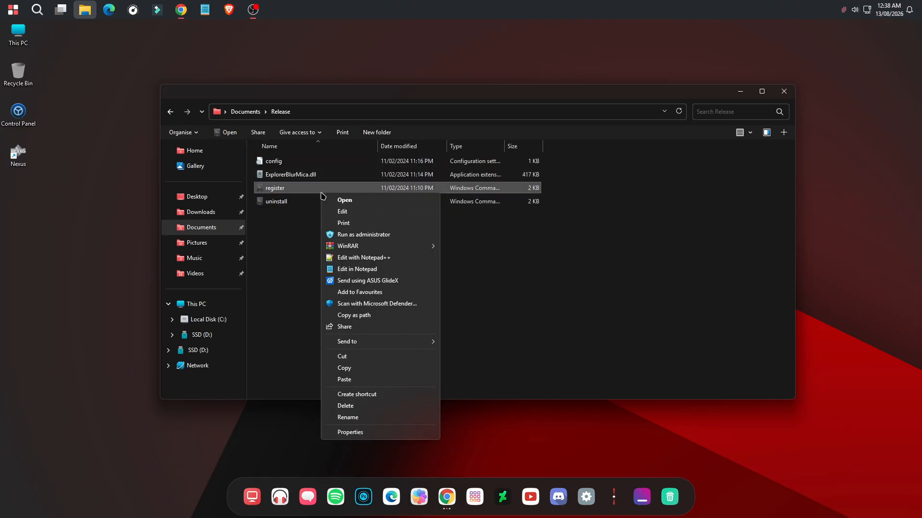
{"action": "left_click", "coordinate": [382, 234]}
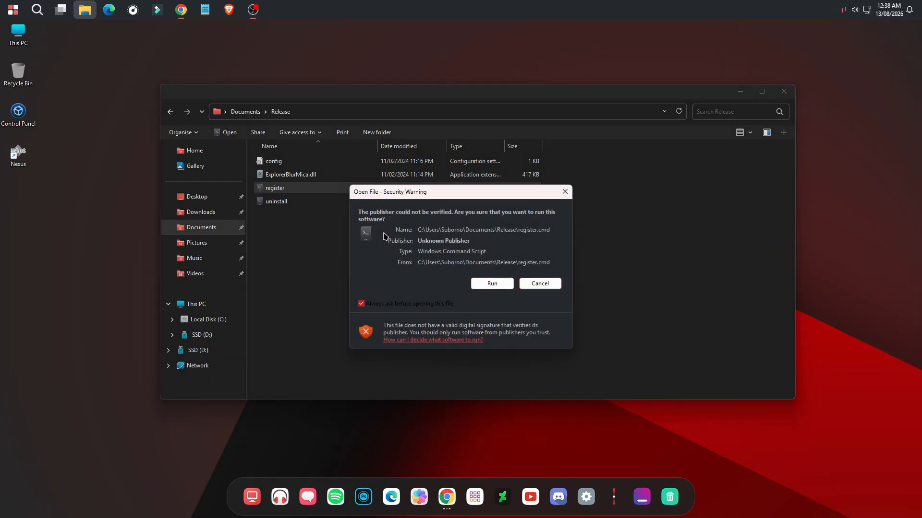
{"action": "left_click", "coordinate": [492, 284]}
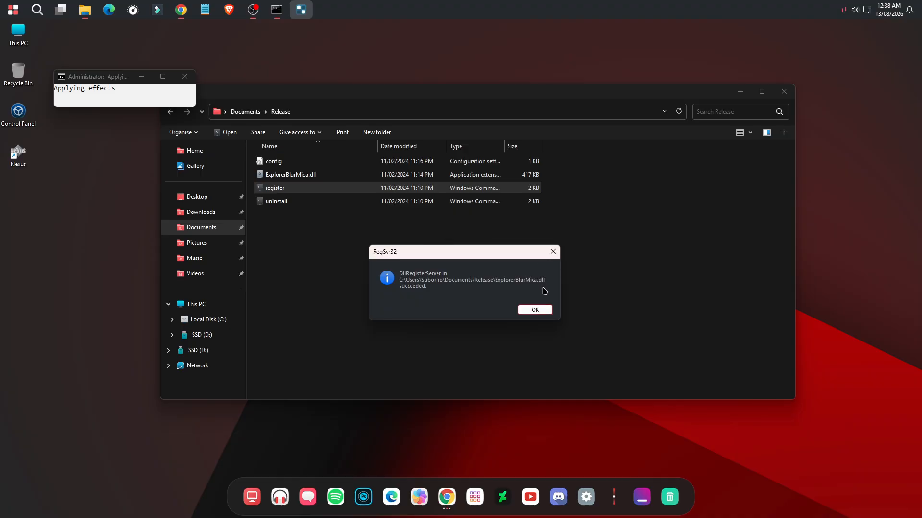
{"action": "left_click", "coordinate": [533, 310]}
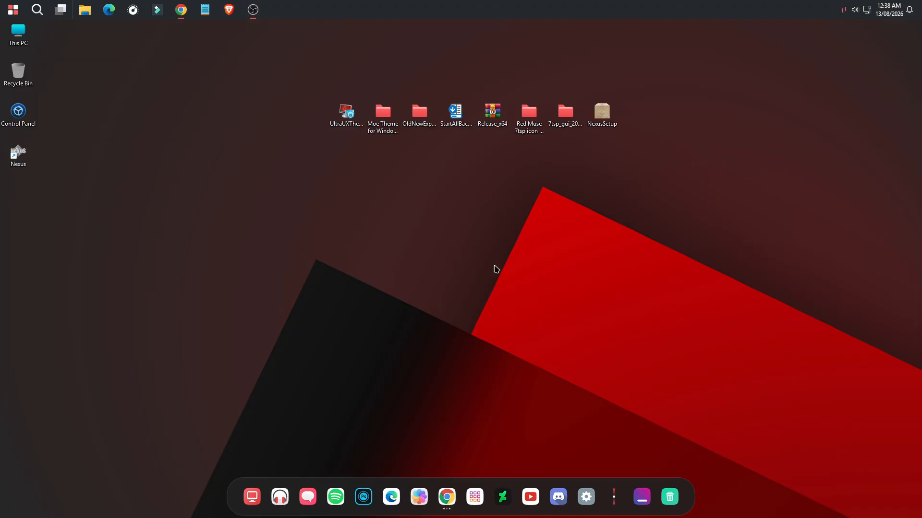
- Open This PC and move its window around to examine the Explorer background effect, and close it
{"action": "double_click", "coordinate": [4, 45]}
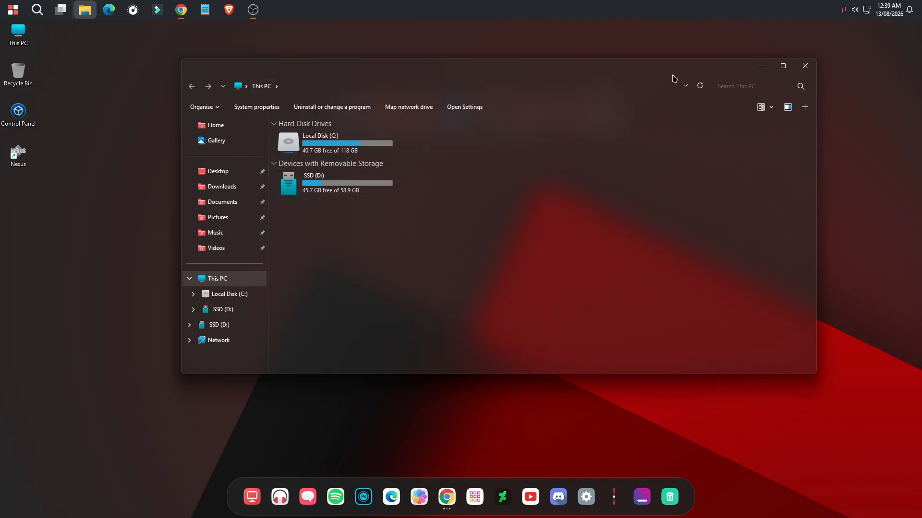
{"action": "mouse_move", "coordinate": [722, 67]}
{"action": "left_mouse_down"}
{"action": "mouse_move", "coordinate": [734, 140]}
{"action": "mouse_move", "coordinate": [758, 85]}
{"action": "mouse_move", "coordinate": [700, 97]}
{"action": "mouse_move", "coordinate": [733, 103]}
{"action": "mouse_move", "coordinate": [731, 81]}
{"action": "left_mouse_up"}
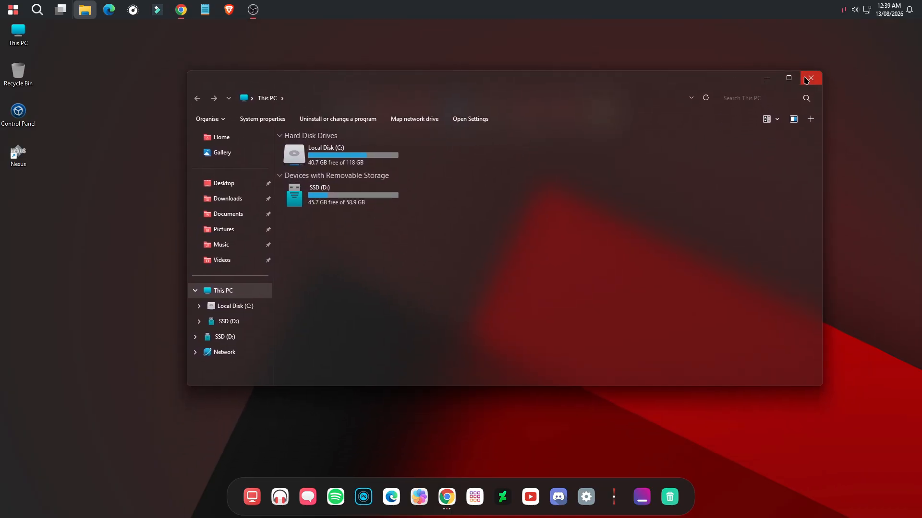
{"action": "left_click", "coordinate": [806, 80]}
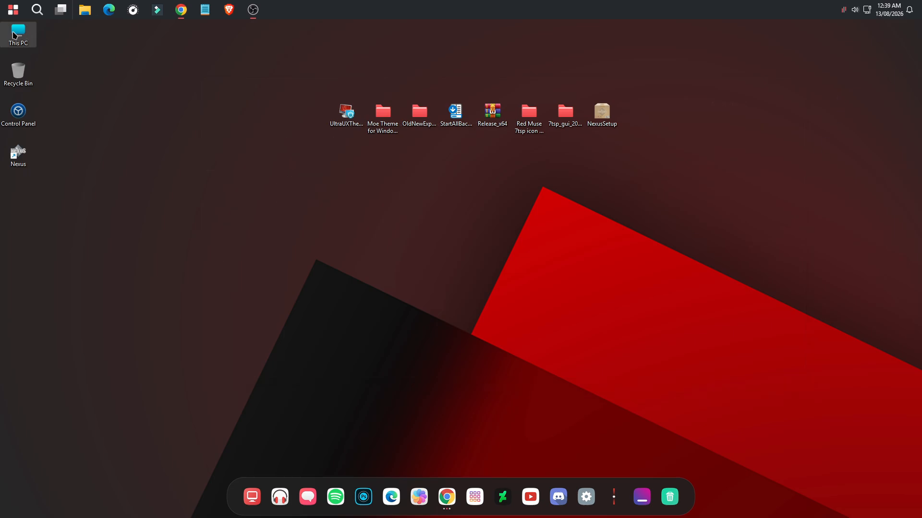
- Open the config file in the Release folder under Documents for editing
{"action": "double_click", "coordinate": [17, 34]}
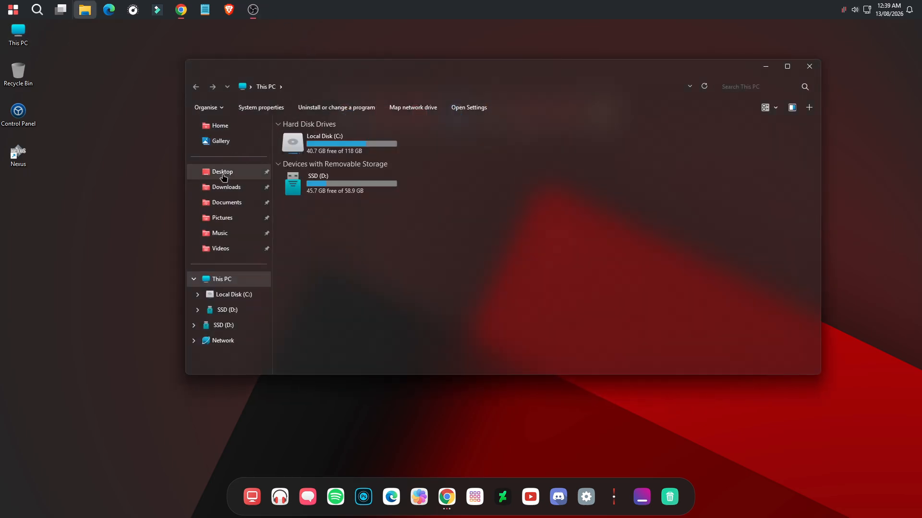
{"action": "left_click", "coordinate": [220, 206]}
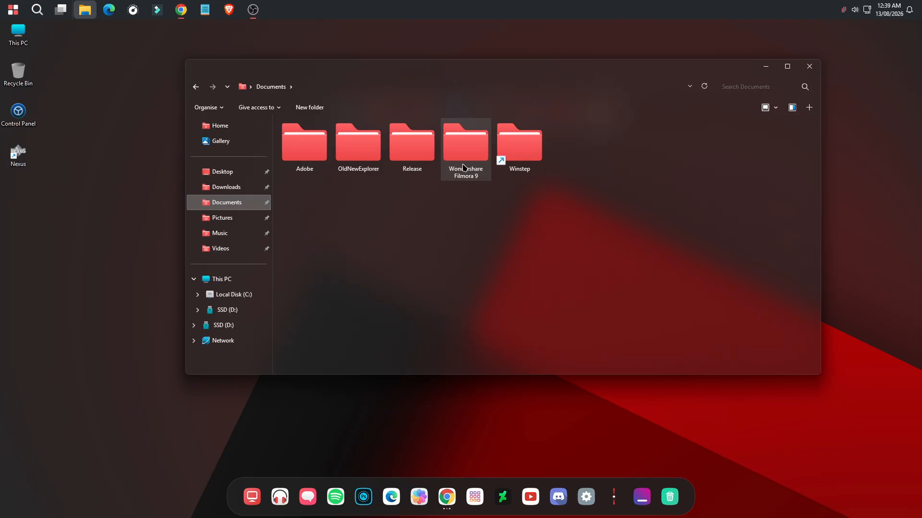
{"action": "double_click", "coordinate": [412, 147]}
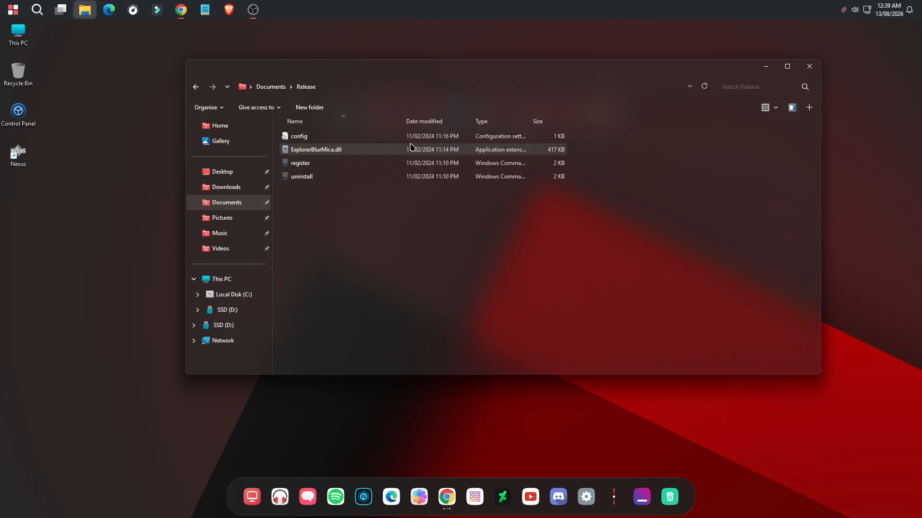
{"action": "double_click", "coordinate": [375, 136]}
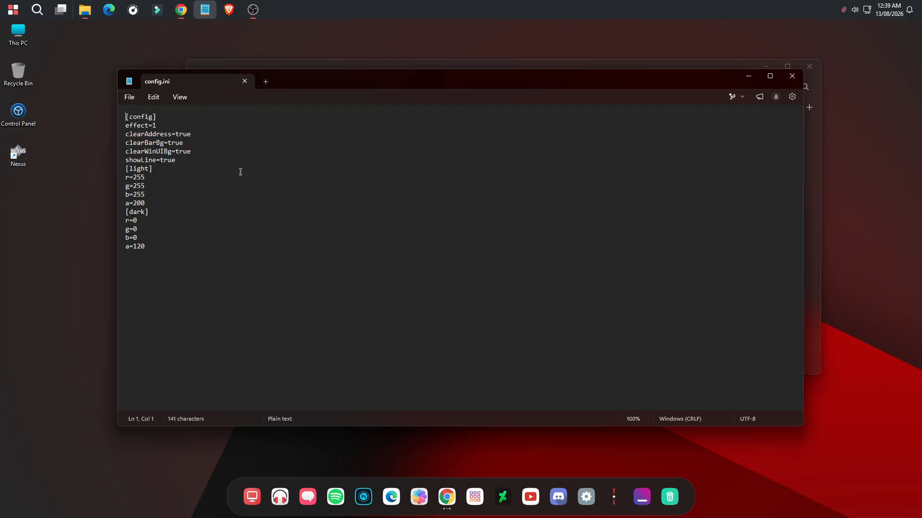
- Set the dark section's colour values in the config file to r=38, g=41 and b=45
{"action": "left_click_drag", "start_coordinate": [146, 235], "coordinate": [131, 231]}
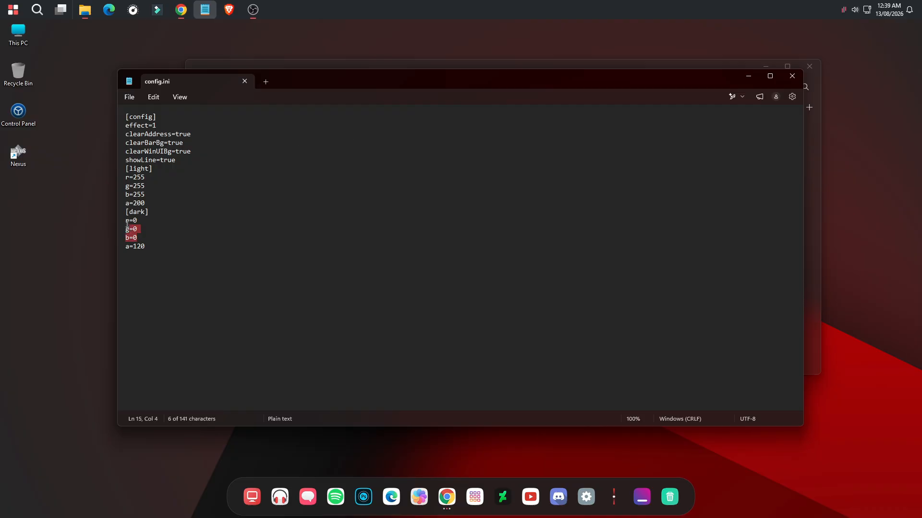
{"action": "left_click", "coordinate": [137, 220]}
{"action": "key", "text": "BackSpace"}
{"action": "type", "text": "3"}
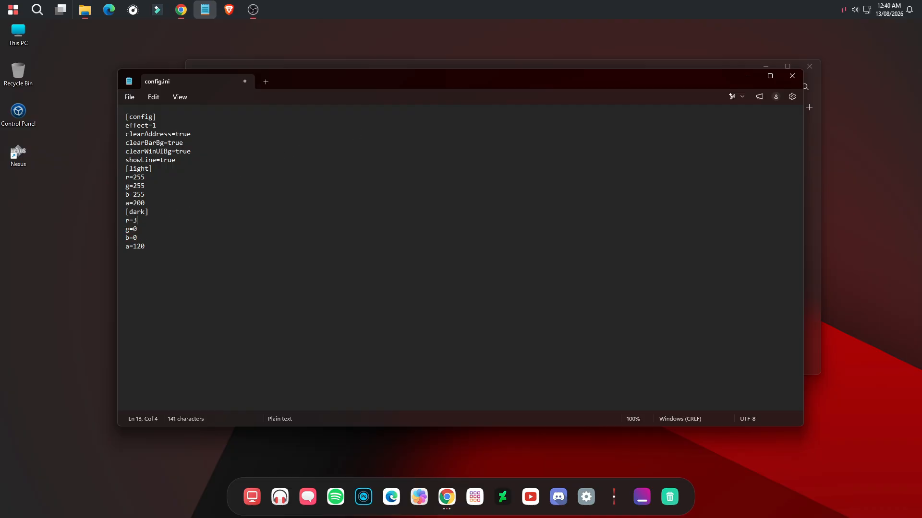
{"action": "type", "text": "8"}
{"action": "key", "text": "BackSpace"}
{"action": "type", "text": "41"}
- Save the changes to config.ini while closing it, and close the Release folder window
{"action": "left_click", "coordinate": [792, 75]}
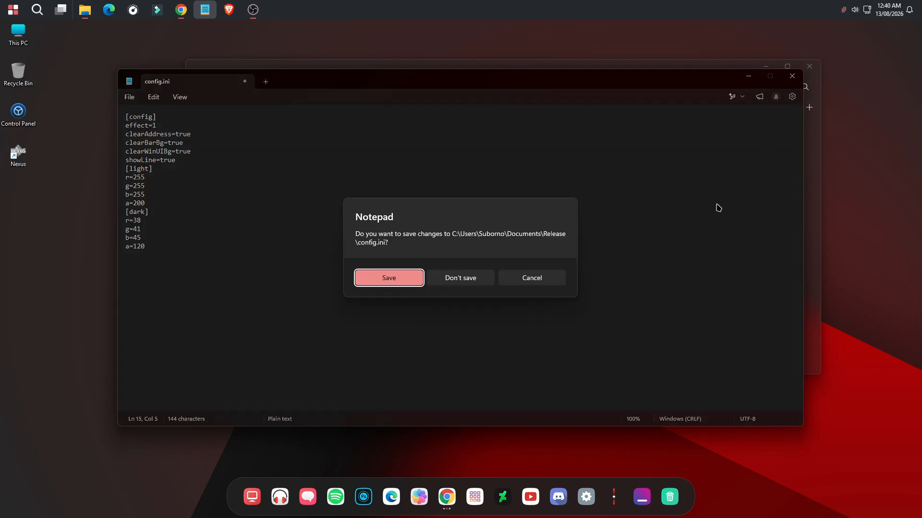
{"action": "left_click", "coordinate": [409, 281]}
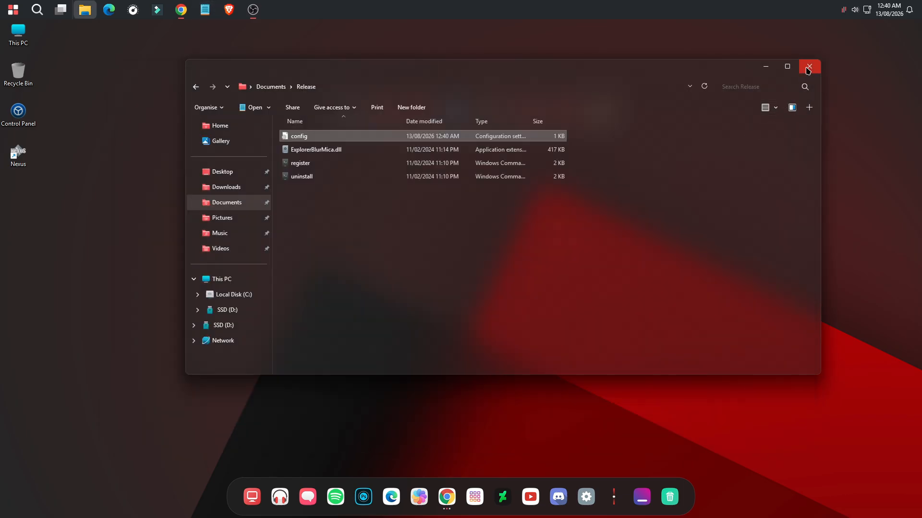
{"action": "left_click", "coordinate": [809, 66]}
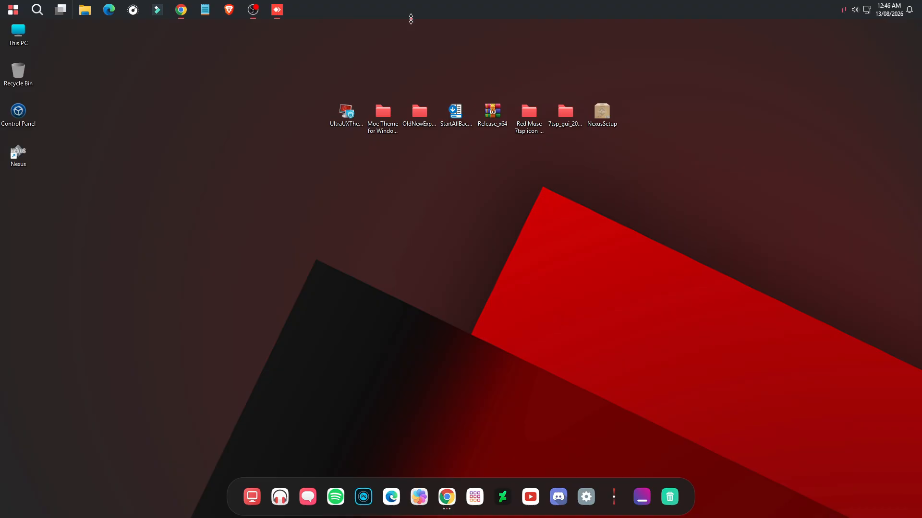
- Open Task Manager, search its processes for "nex", and maximize the window
{"action": "right_click", "coordinate": [416, 12]}
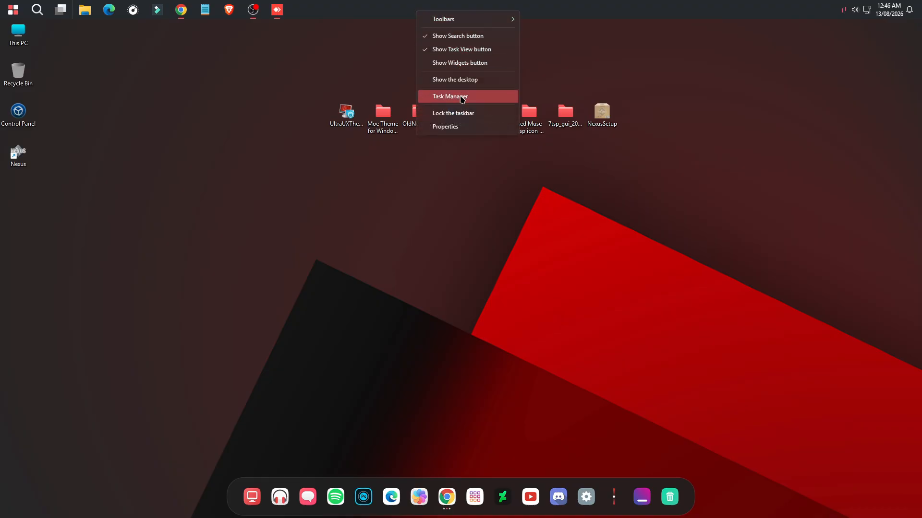
{"action": "left_click", "coordinate": [462, 99]}
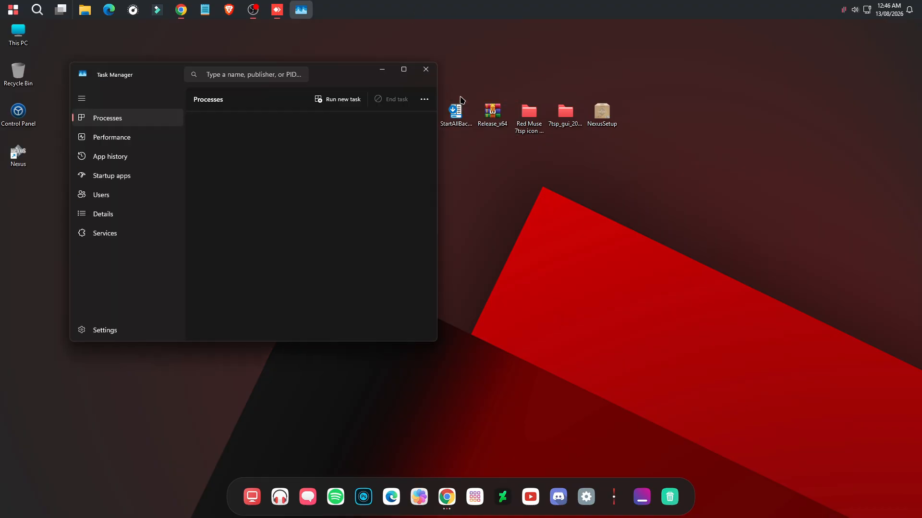
{"action": "left_click", "coordinate": [263, 71]}
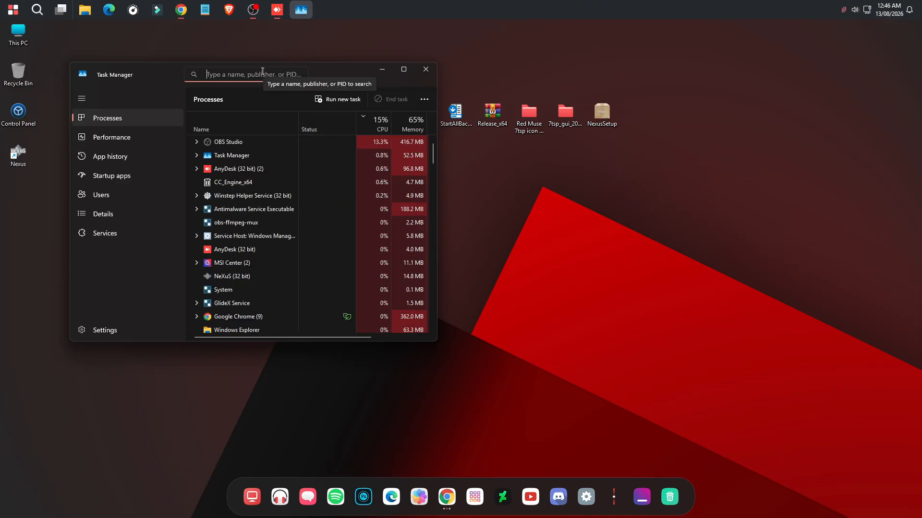
{"action": "type", "text": "nex"}
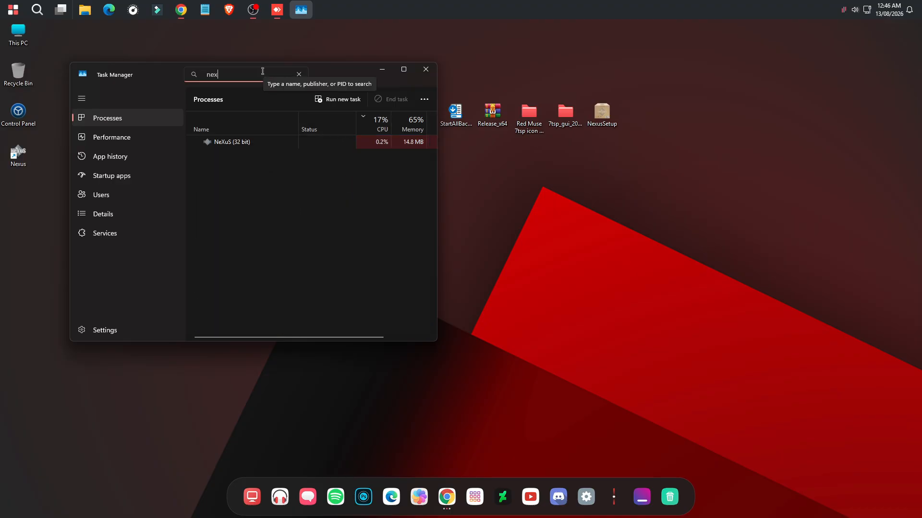
{"action": "left_click", "coordinate": [404, 69]}
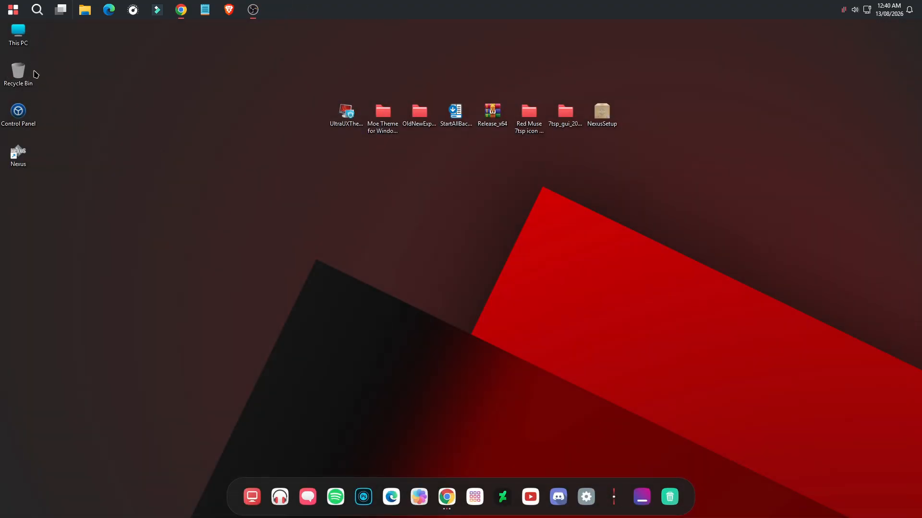
- Open This PC, move its window lower, examine the tinted background with all Local Disk (C:) folders selected, and close it
{"action": "double_click", "coordinate": [18, 33]}
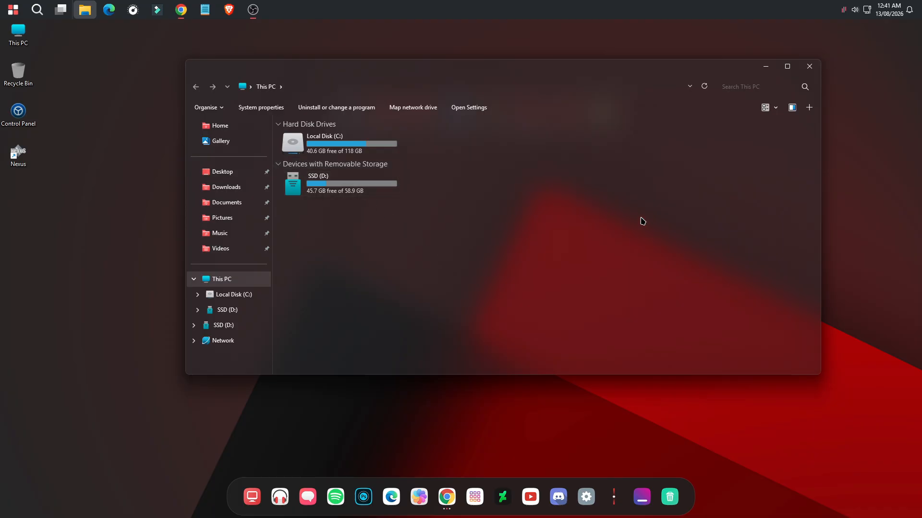
{"action": "left_click_drag", "start_coordinate": [737, 71], "coordinate": [741, 117]}
{"action": "double_click", "coordinate": [358, 198]}
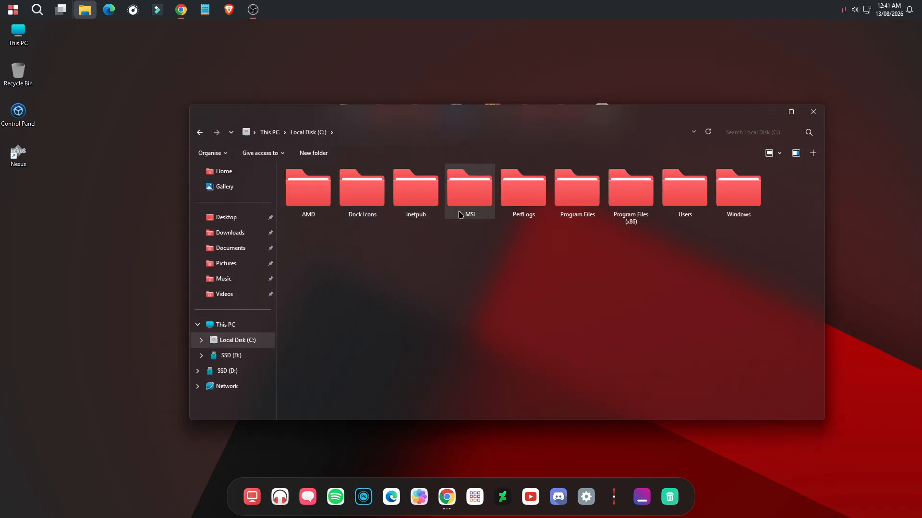
{"action": "left_click_drag", "start_coordinate": [783, 237], "coordinate": [309, 179]}
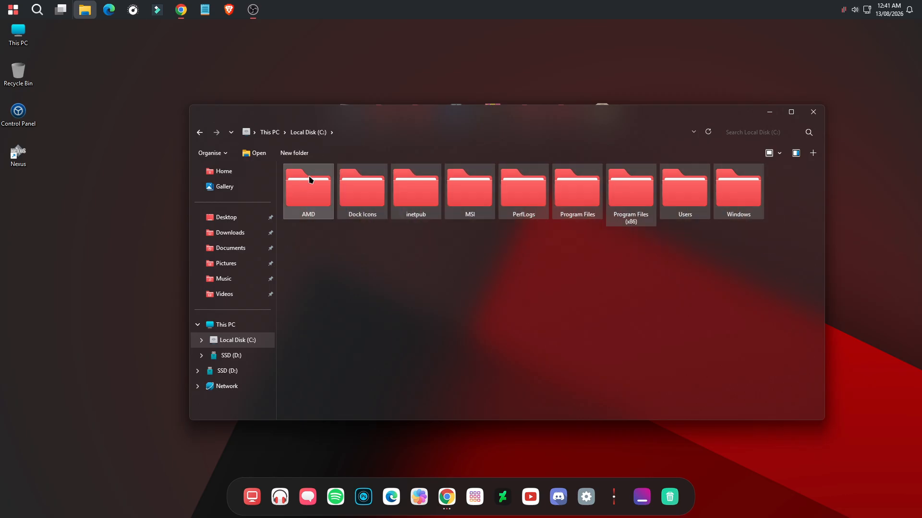
{"action": "left_click", "coordinate": [814, 113]}
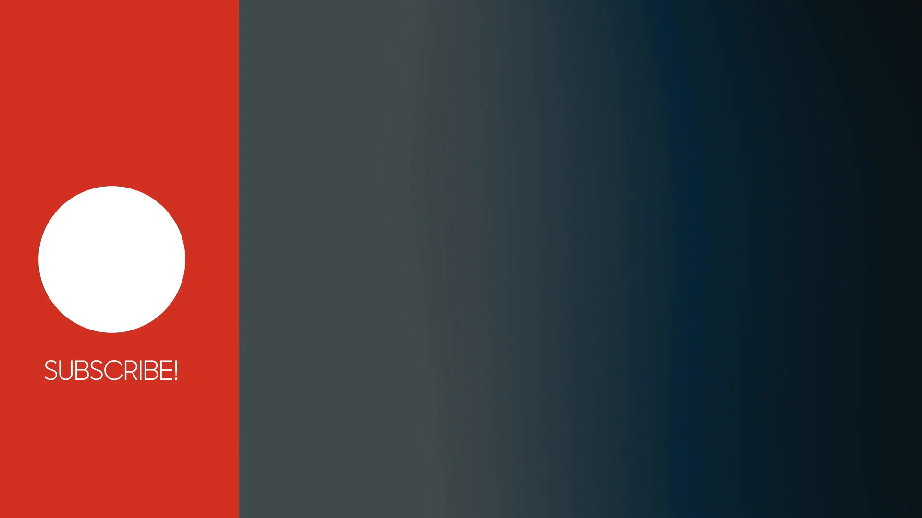